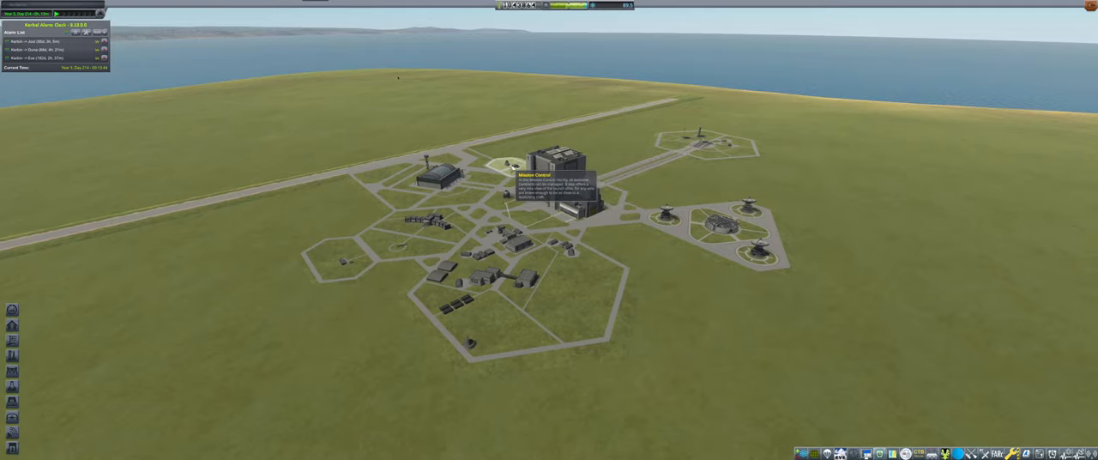
- Enter Mission Control from the Space Center to browse contracts
{"action": "left_click", "coordinate": [511, 168]}
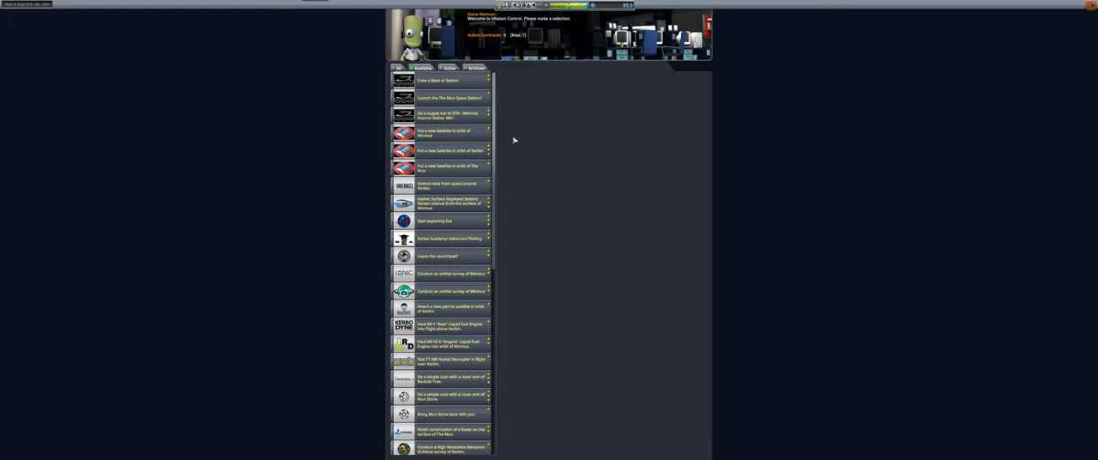
- Accept the Minmus Science Station supply run contract and review the seismic sensor contract
{"action": "left_click", "coordinate": [447, 121]}
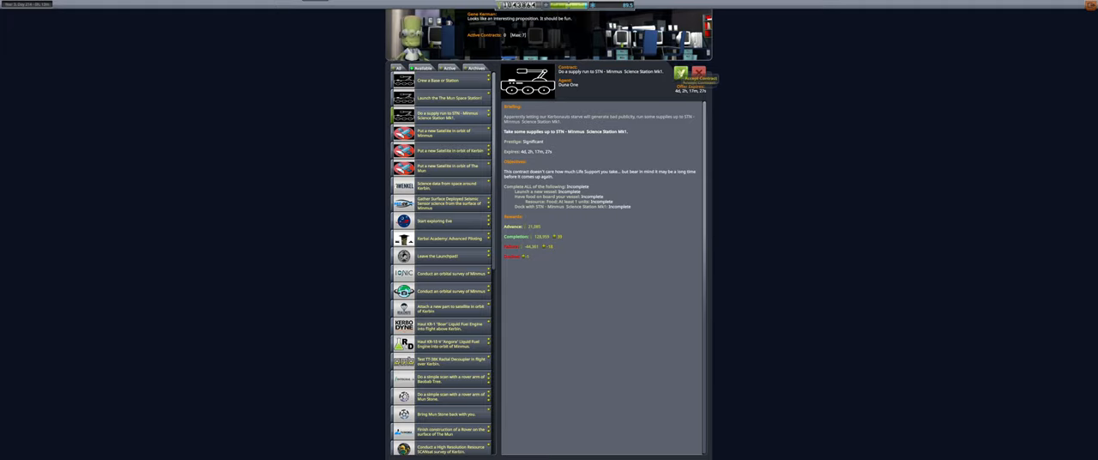
{"action": "left_click", "coordinate": [677, 74]}
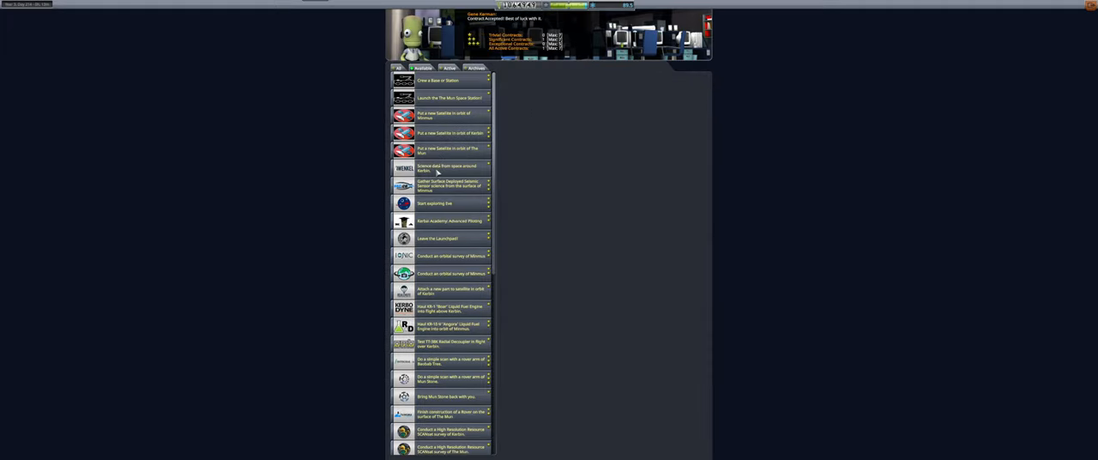
{"action": "left_click", "coordinate": [439, 187]}
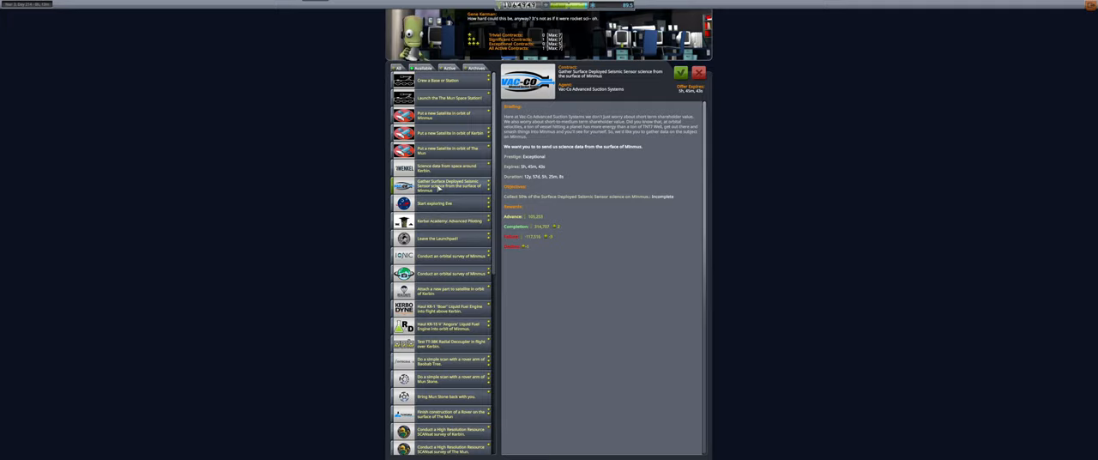
- Accept the Leave the Launchpad! contract and review the Minmus orbital survey contract
{"action": "left_click", "coordinate": [442, 237]}
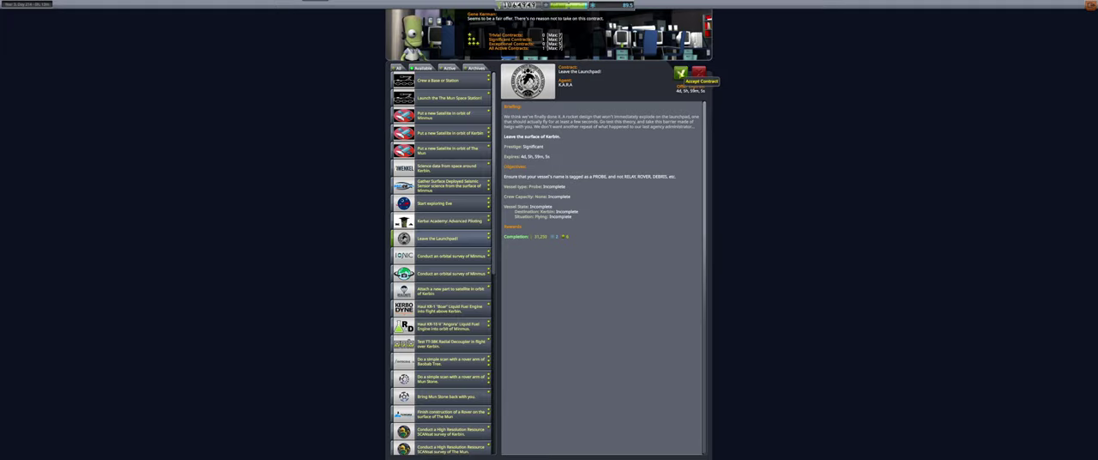
{"action": "left_click", "coordinate": [680, 73]}
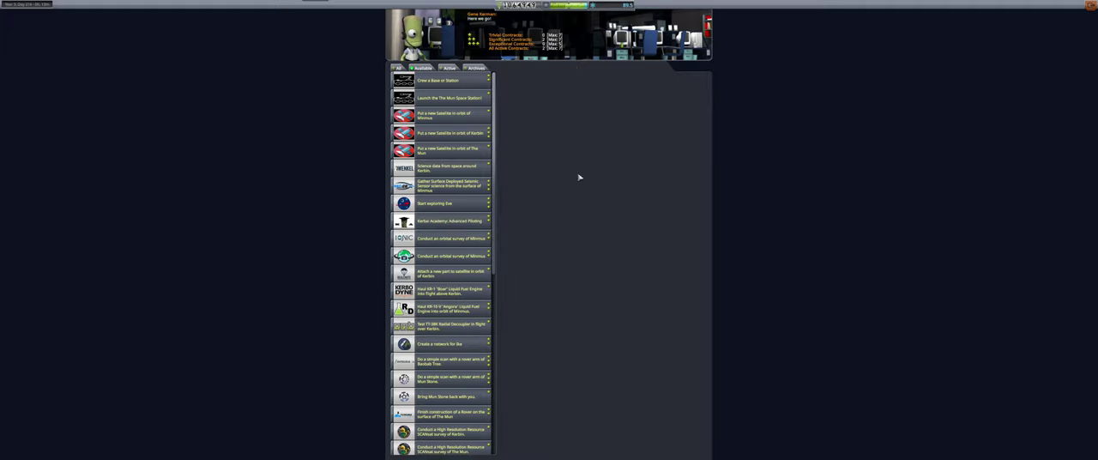
{"action": "left_click", "coordinate": [437, 246]}
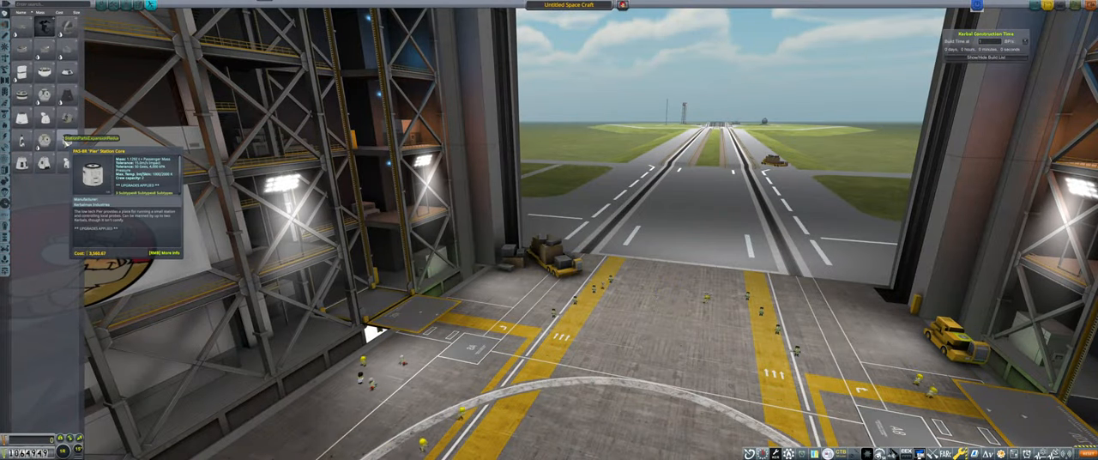
- Place the Rodan Command Pod as the root part and bring up its part settings
{"action": "left_click", "coordinate": [66, 141]}
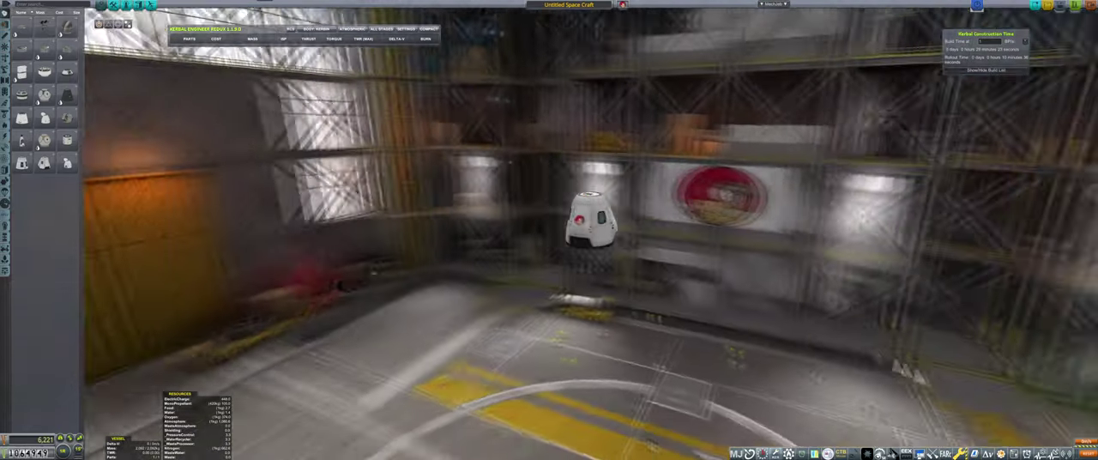
{"action": "left_click_drag", "start_coordinate": [55, 259], "coordinate": [560, 145]}
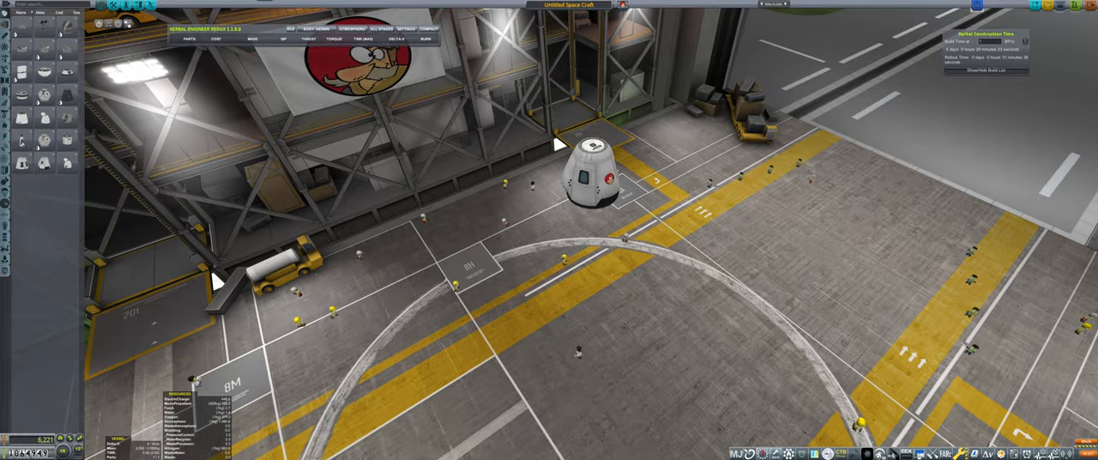
{"action": "left_click_drag", "start_coordinate": [560, 146], "coordinate": [594, 201]}
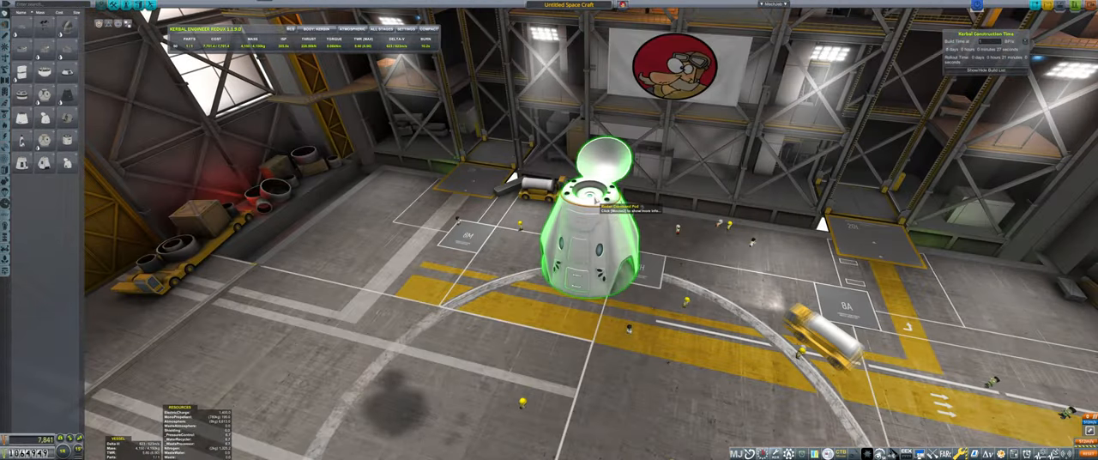
{"action": "right_click", "coordinate": [597, 204]}
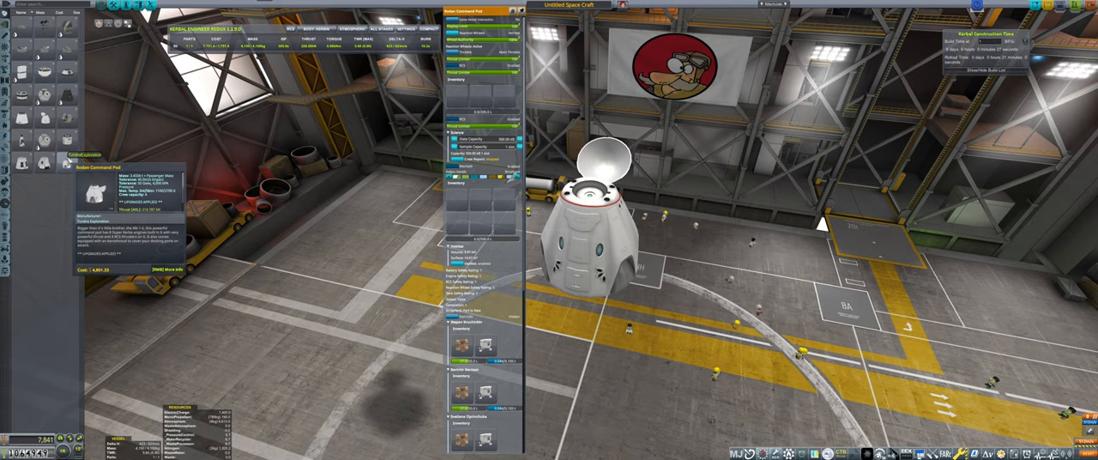
- Attach a docking port atop the pod and check the Configure Pod stats summary
{"action": "left_click", "coordinate": [5, 79]}
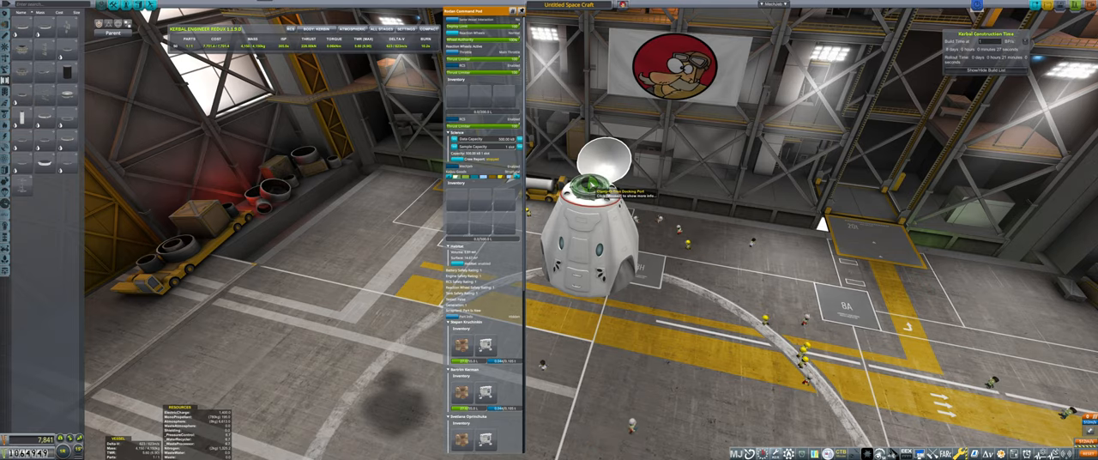
{"action": "mouse_move", "coordinate": [822, 223]}
{"action": "left_mouse_down"}
{"action": "mouse_move", "coordinate": [896, 271]}
{"action": "mouse_move", "coordinate": [858, 215]}
{"action": "left_mouse_up"}
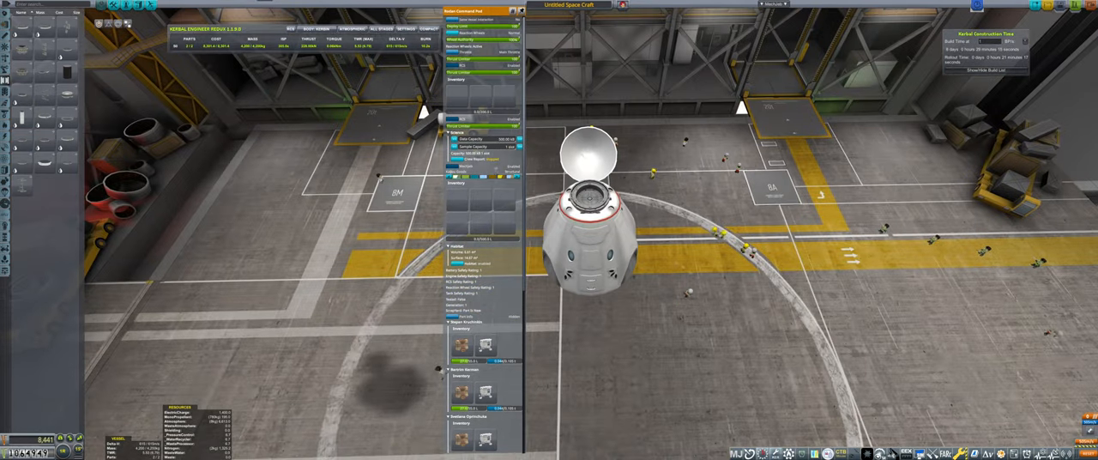
{"action": "left_click_drag", "start_coordinate": [481, 10], "coordinate": [691, 11]}
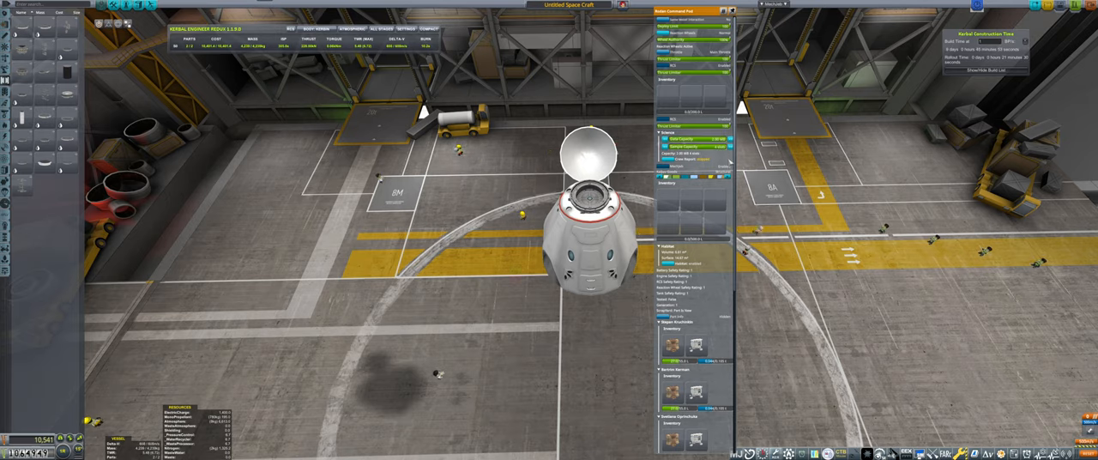
{"action": "scroll", "coordinate": [703, 257], "scroll_direction": "down", "scroll_amount": 3}
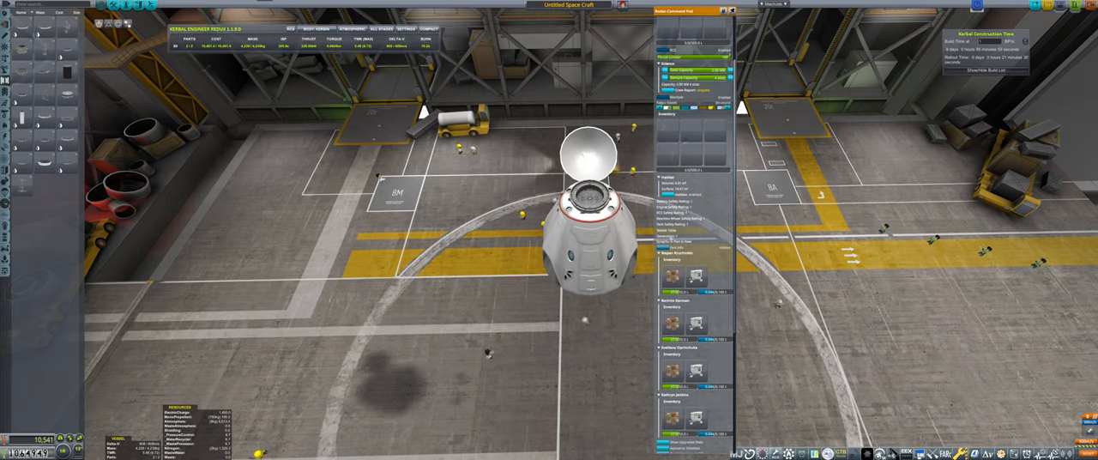
{"action": "scroll", "coordinate": [694, 258], "scroll_direction": "down", "scroll_amount": 2}
{"action": "scroll", "coordinate": [695, 258], "scroll_direction": "down", "scroll_amount": 2}
{"action": "scroll", "coordinate": [695, 257], "scroll_direction": "down", "scroll_amount": 2}
{"action": "scroll", "coordinate": [695, 257], "scroll_direction": "down", "scroll_amount": 2}
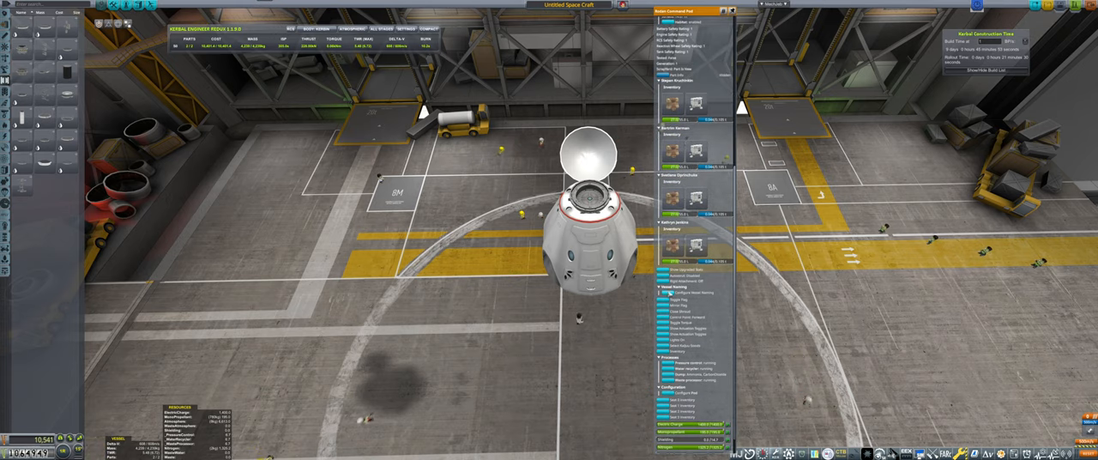
{"action": "left_click", "coordinate": [669, 270]}
{"action": "left_click", "coordinate": [547, 271]}
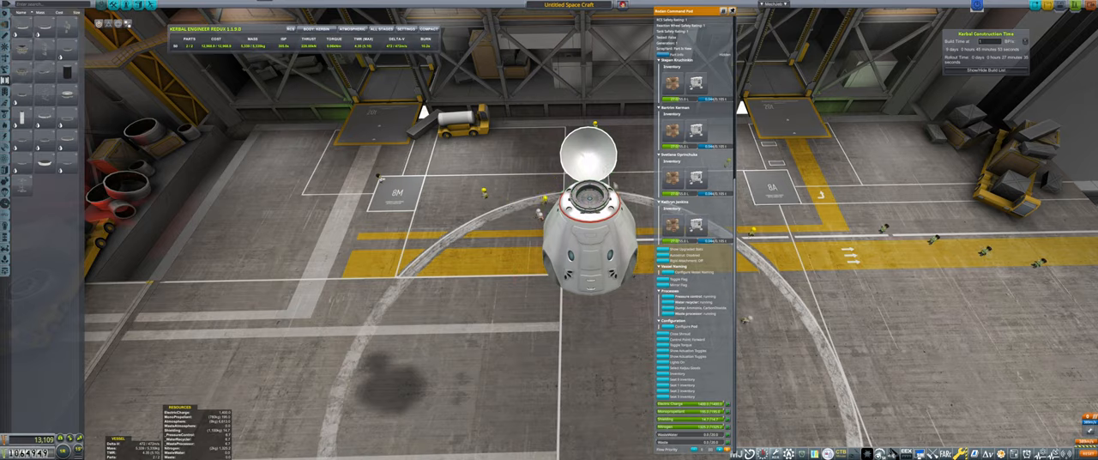
- Browse through the part categories (containers, Tundra Exploration, tanks, Science, Electrical) looking for cargo items
{"action": "left_click_drag", "start_coordinate": [488, 194], "coordinate": [592, 223]}
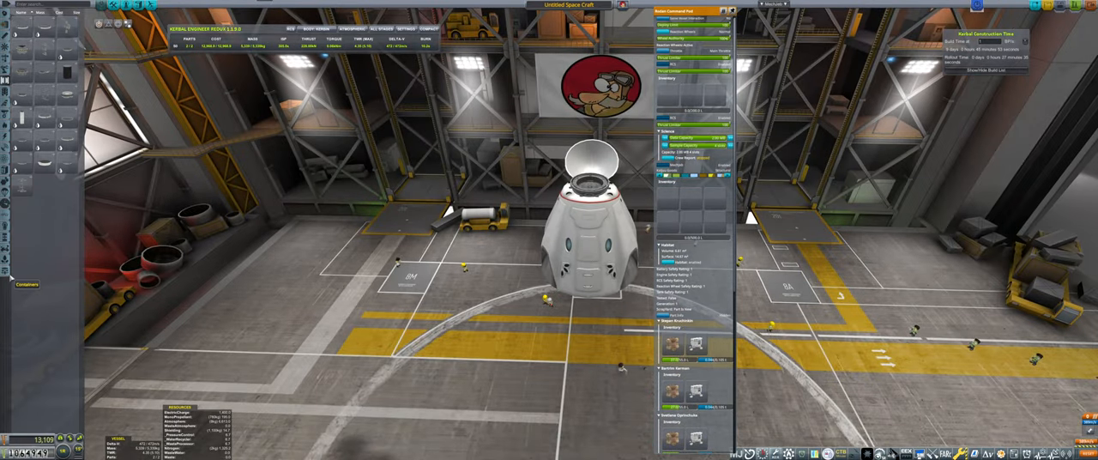
{"action": "left_click", "coordinate": [10, 276]}
{"action": "mouse_move", "coordinate": [45, 91]}
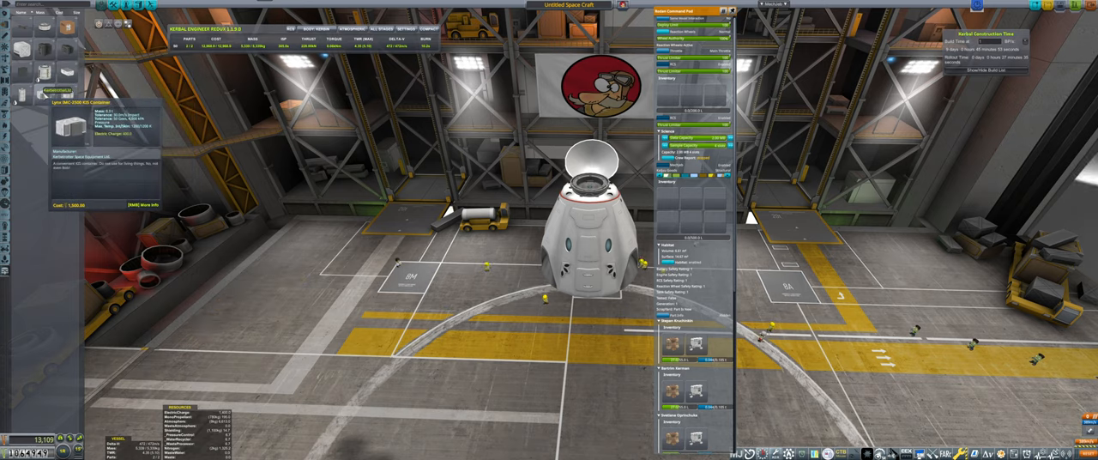
{"action": "left_click", "coordinate": [6, 265]}
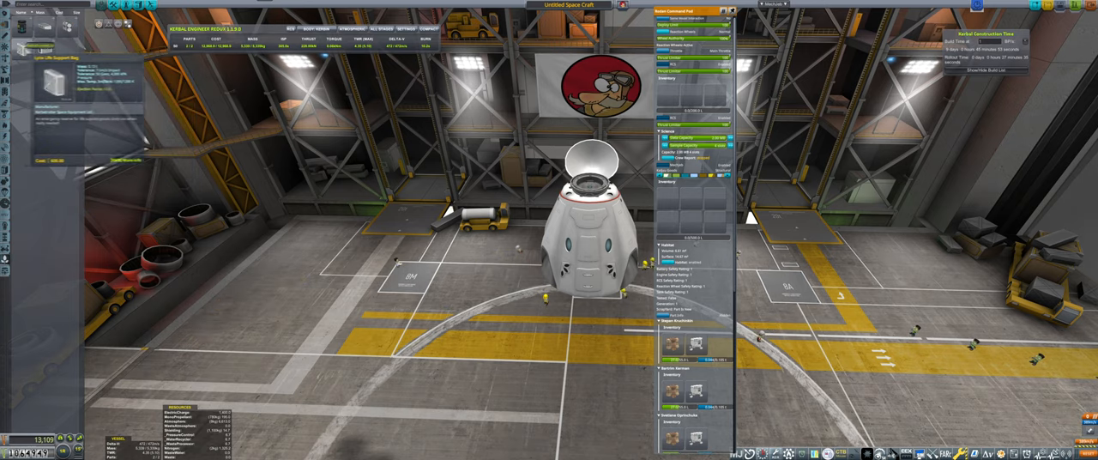
{"action": "left_click", "coordinate": [6, 198]}
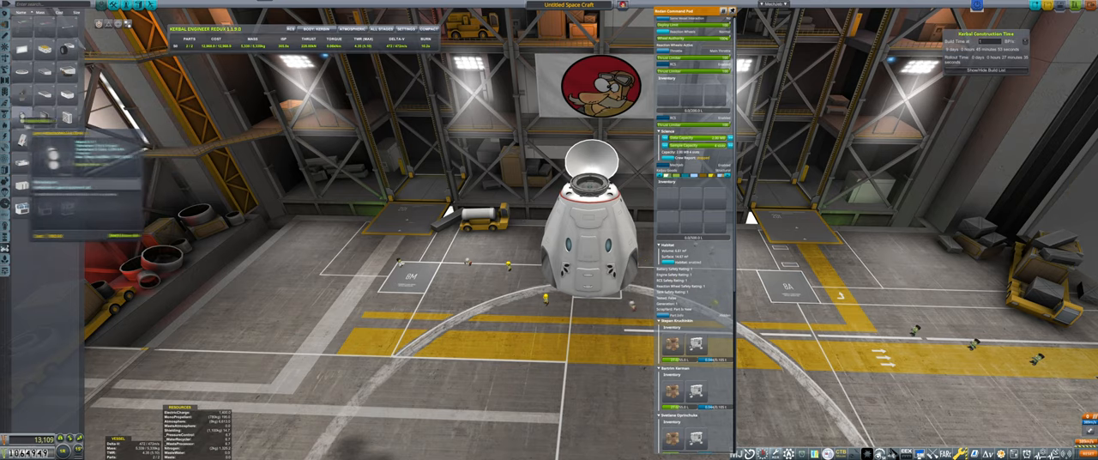
{"action": "left_click", "coordinate": [6, 242]}
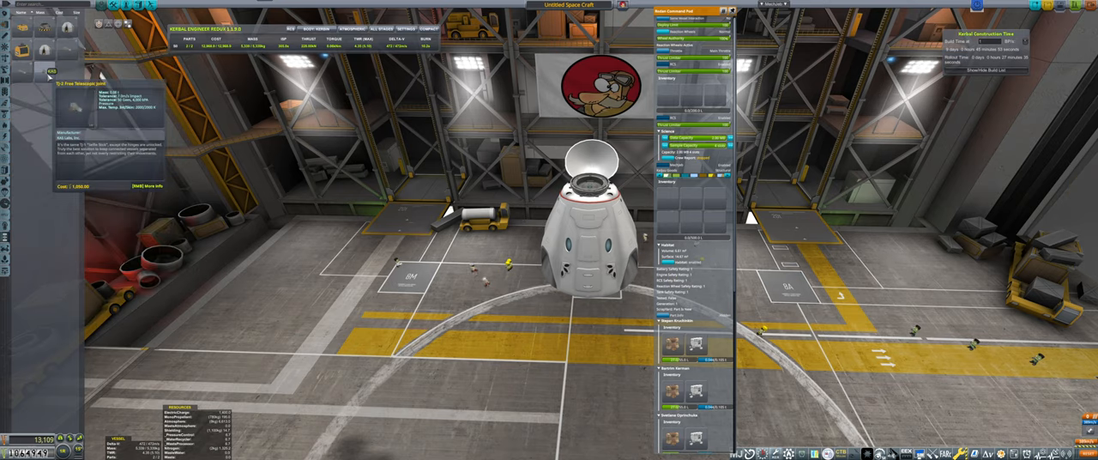
{"action": "left_click", "coordinate": [6, 230]}
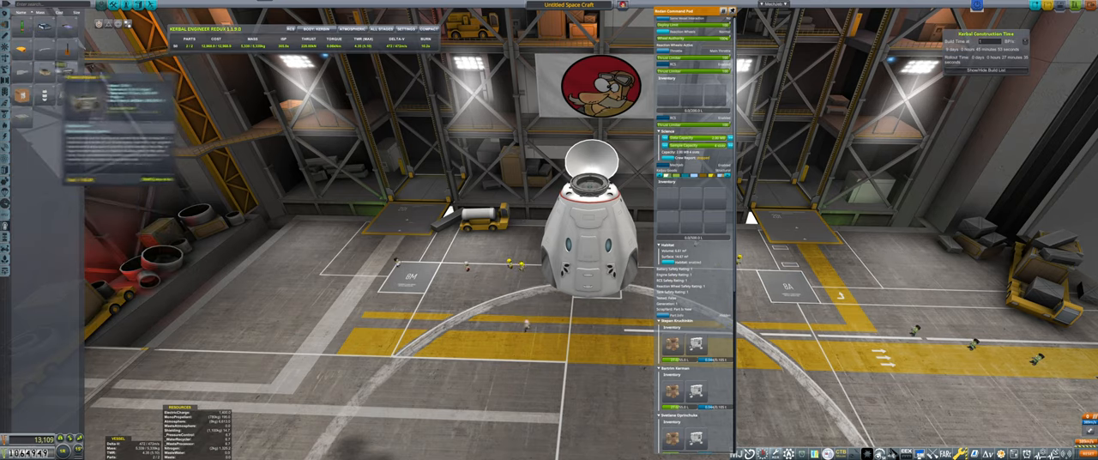
{"action": "left_click", "coordinate": [6, 203]}
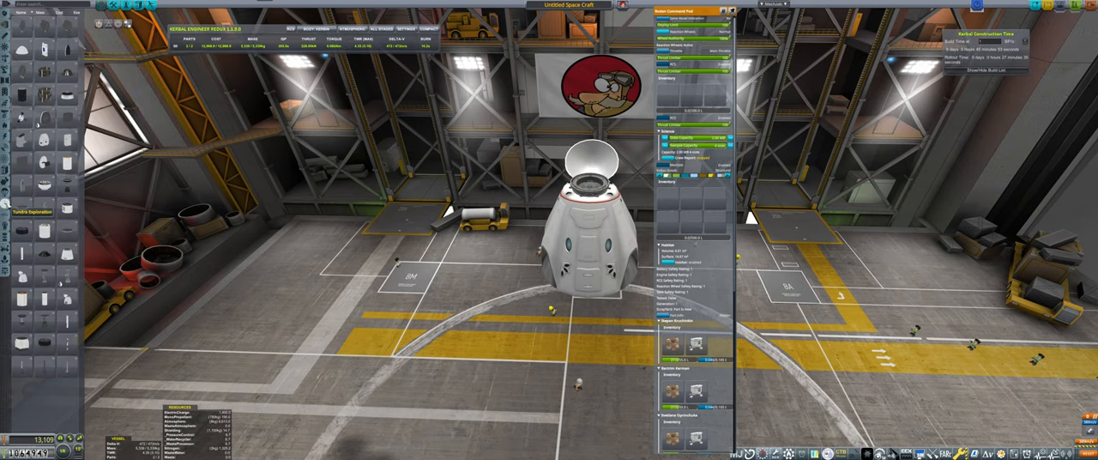
{"action": "left_click", "coordinate": [5, 216]}
{"action": "mouse_move", "coordinate": [23, 70]}
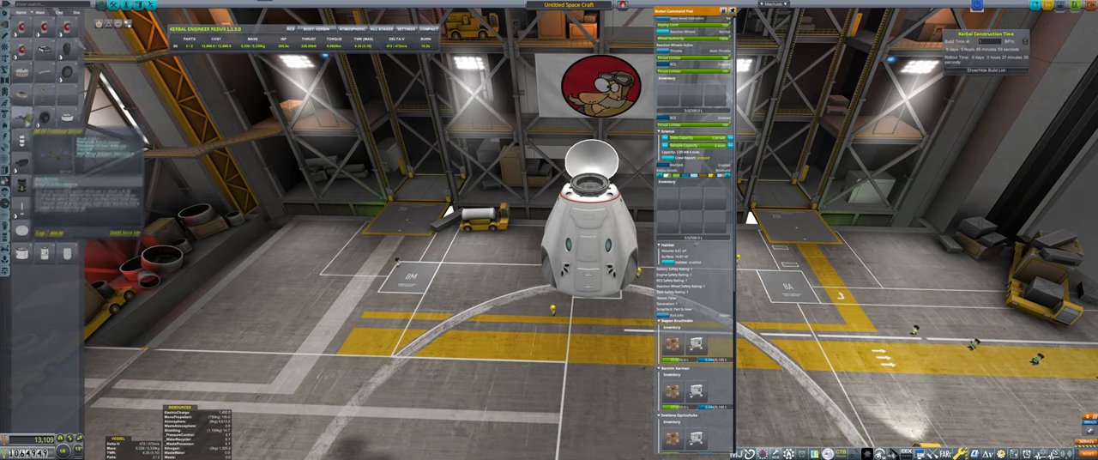
{"action": "left_click", "coordinate": [5, 180]}
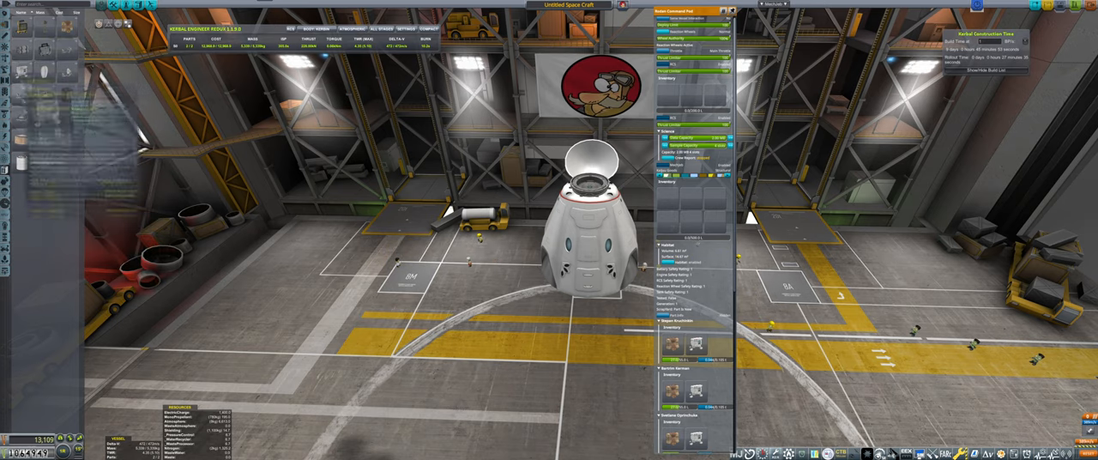
{"action": "left_click", "coordinate": [6, 168]}
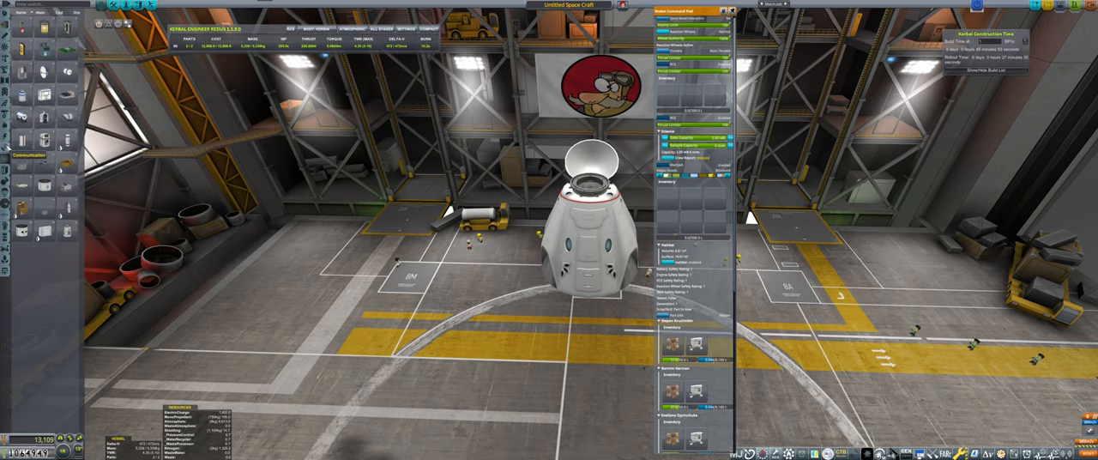
{"action": "mouse_move", "coordinate": [67, 229]}
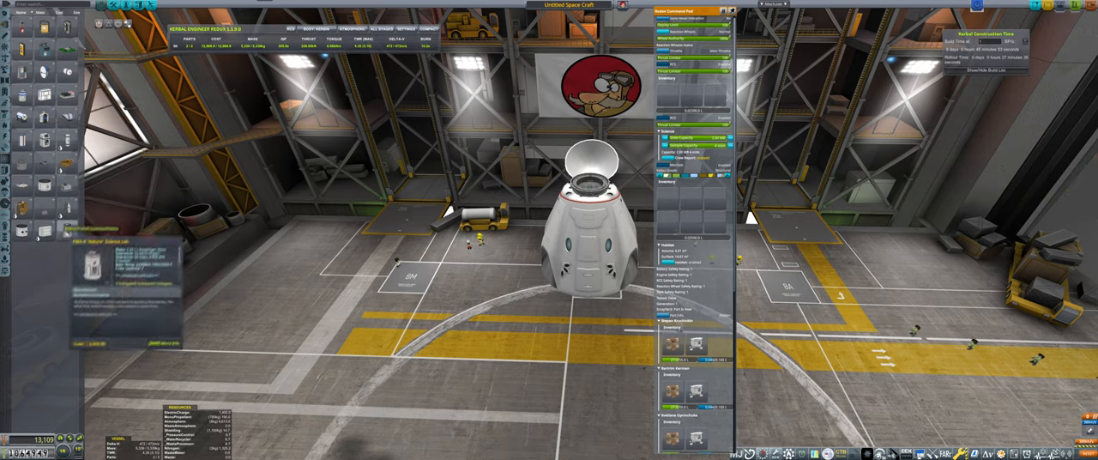
{"action": "left_click", "coordinate": [6, 145]}
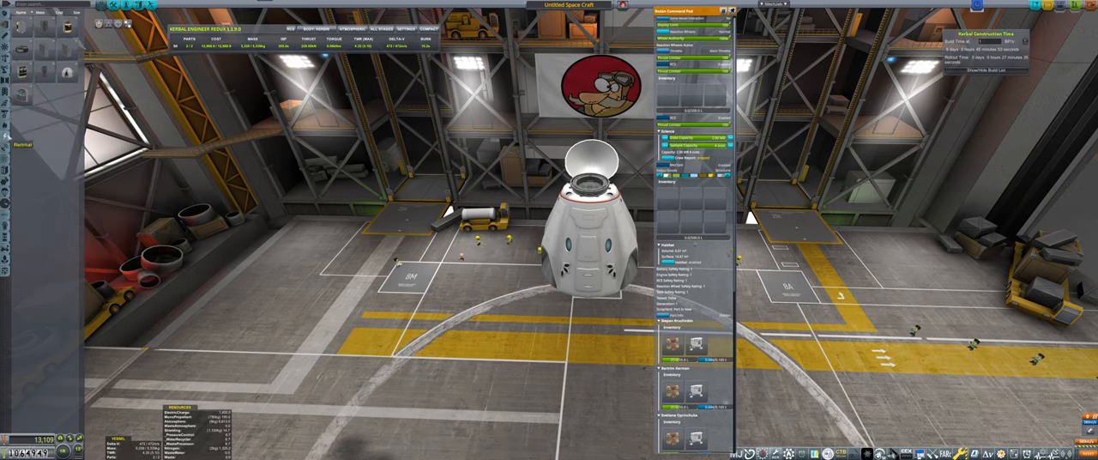
- Continue through Ground, Aerodynamics, Structural and Cargo, then stow a first cargo item in the pod's empty inventory slot
{"action": "left_click", "coordinate": [6, 120]}
{"action": "left_click", "coordinate": [7, 108]}
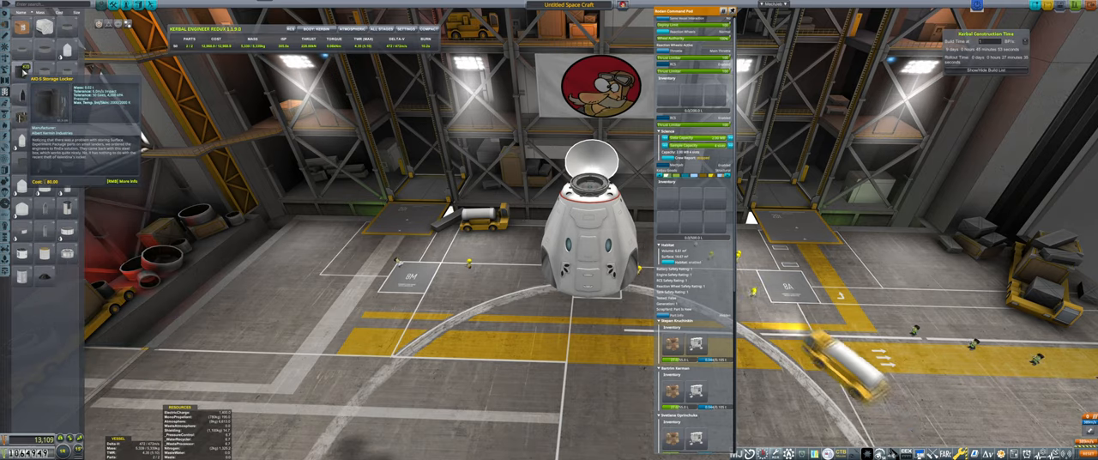
{"action": "left_click", "coordinate": [6, 60]}
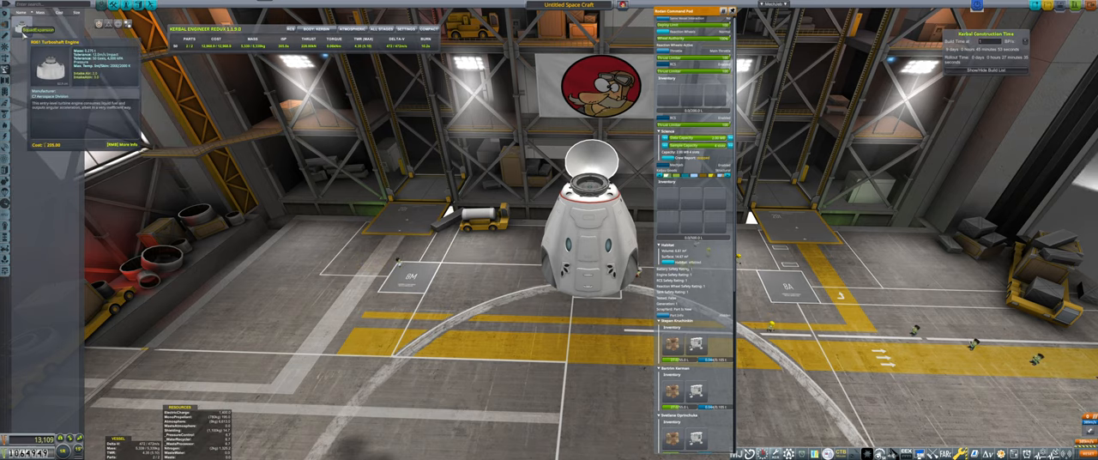
{"action": "left_click", "coordinate": [7, 66]}
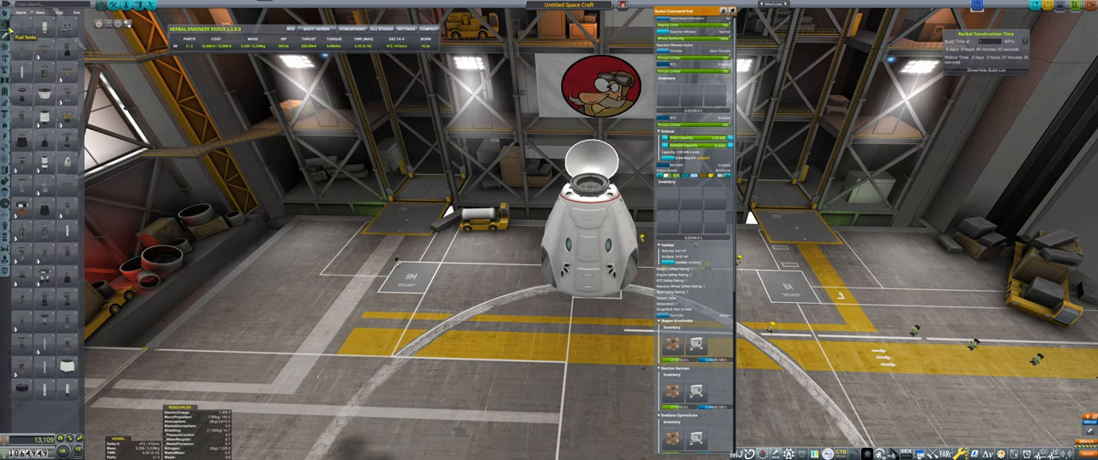
{"action": "left_click", "coordinate": [7, 29]}
{"action": "left_click", "coordinate": [7, 281]}
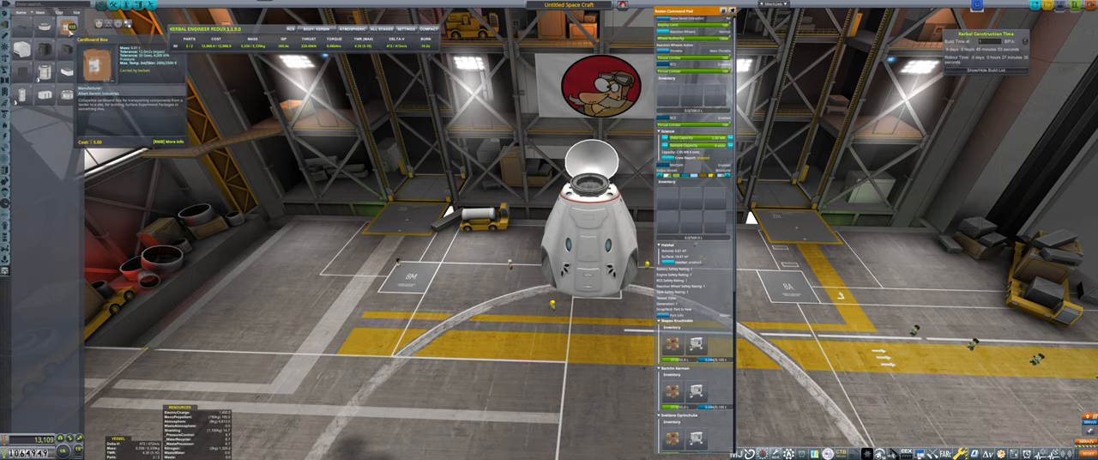
{"action": "left_click", "coordinate": [11, 259]}
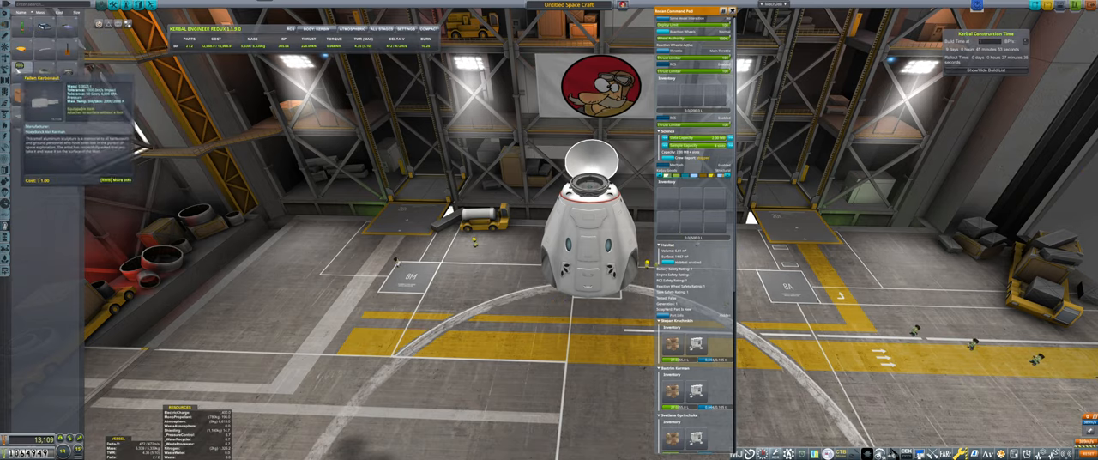
{"action": "left_click", "coordinate": [6, 86]}
{"action": "left_click", "coordinate": [44, 27]}
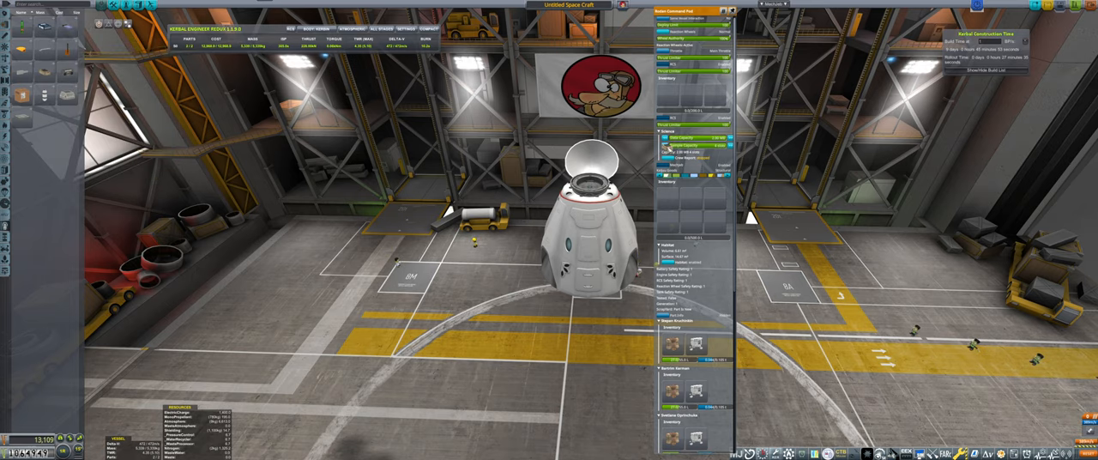
{"action": "left_click", "coordinate": [693, 196]}
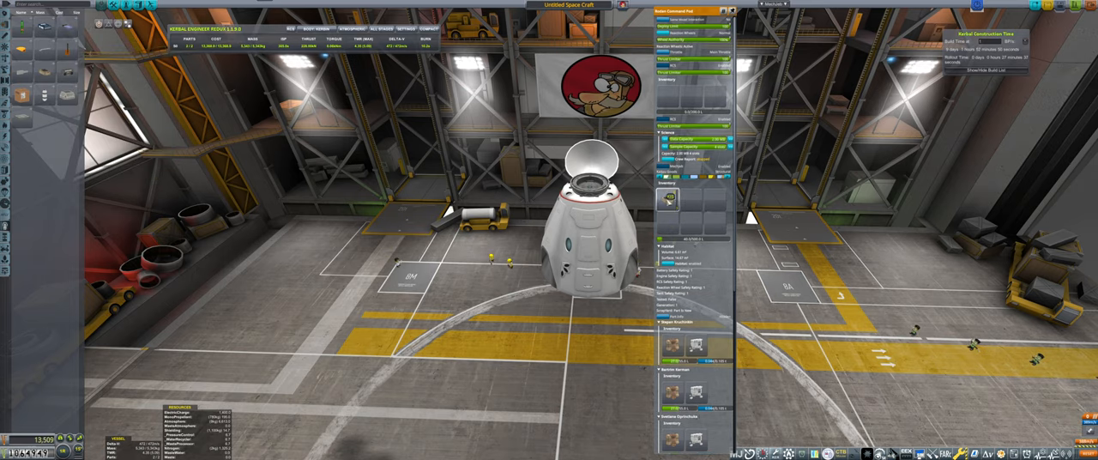
- Stow a utility wrench and Snacks in the pod's second and third inventory slots
{"action": "left_click", "coordinate": [67, 94]}
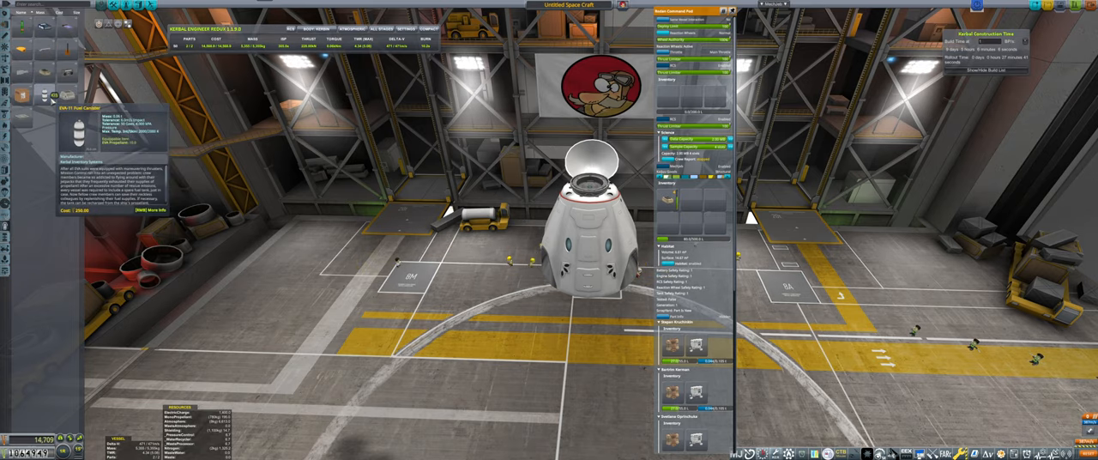
{"action": "mouse_move", "coordinate": [21, 48]}
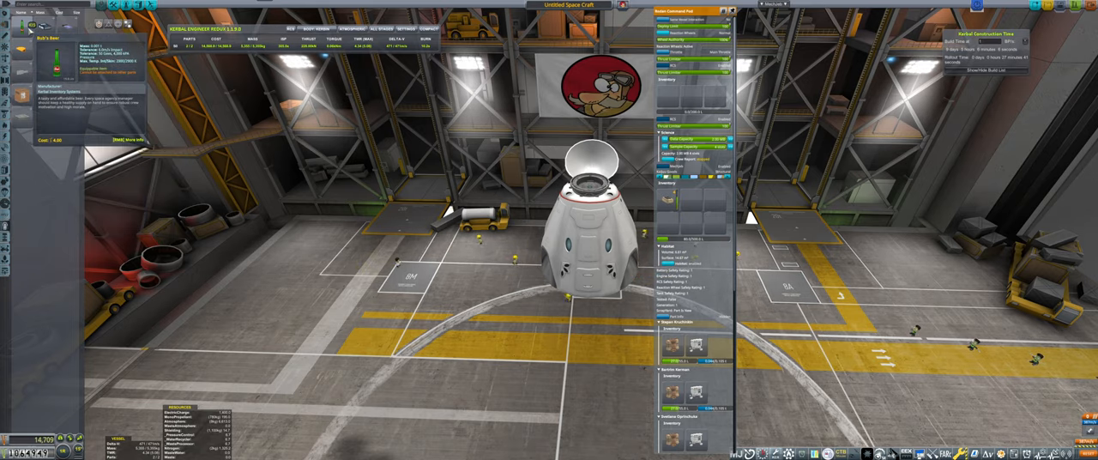
{"action": "left_click", "coordinate": [6, 163]}
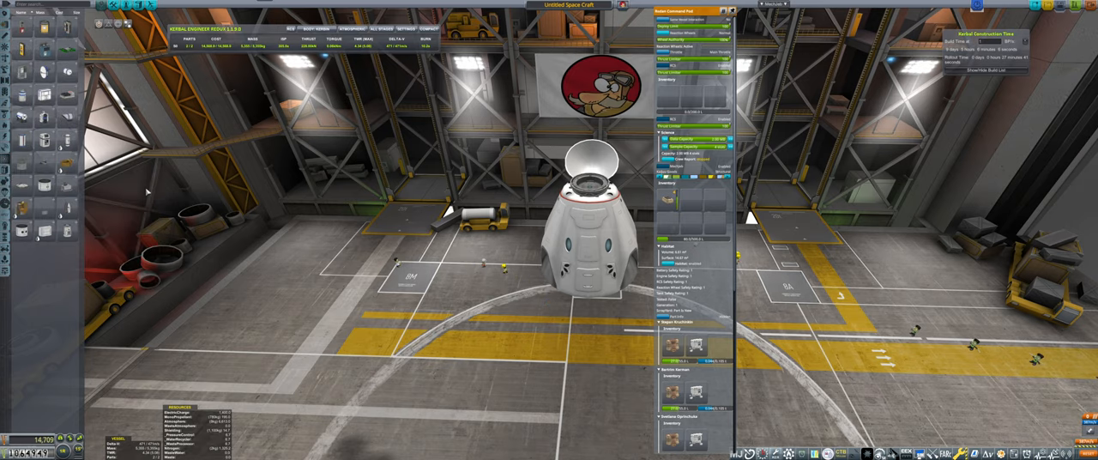
{"action": "left_click", "coordinate": [6, 251]}
{"action": "mouse_move", "coordinate": [66, 72]}
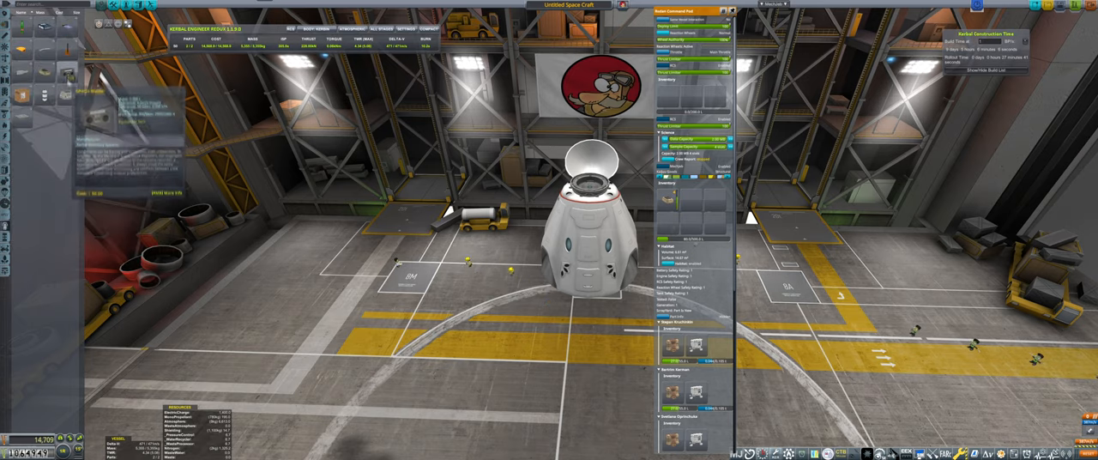
{"action": "left_click_drag", "start_coordinate": [46, 55], "coordinate": [691, 199]}
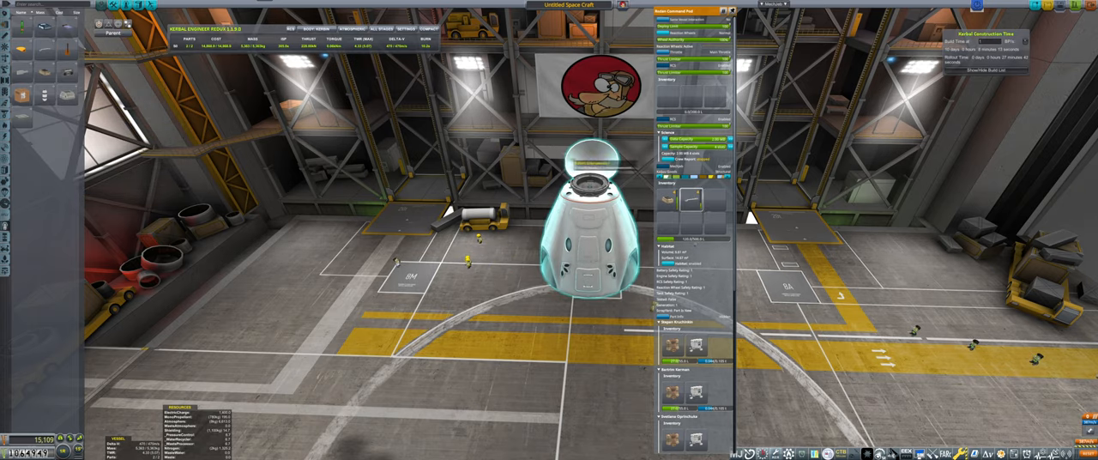
{"action": "mouse_move", "coordinate": [68, 26]}
{"action": "left_click_drag", "start_coordinate": [69, 26], "coordinate": [715, 199]}
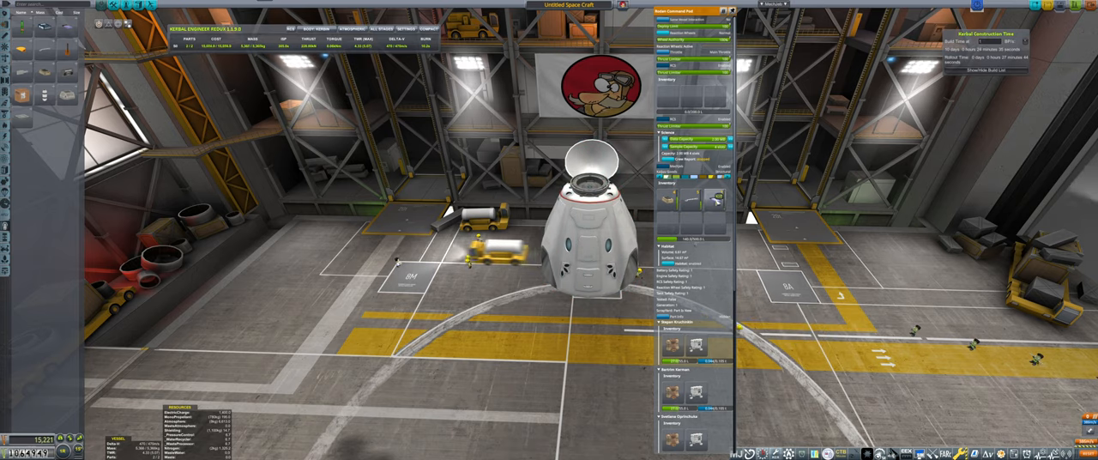
- Add further equipment items from another category into the pod's inventory
{"action": "left_click", "coordinate": [6, 159]}
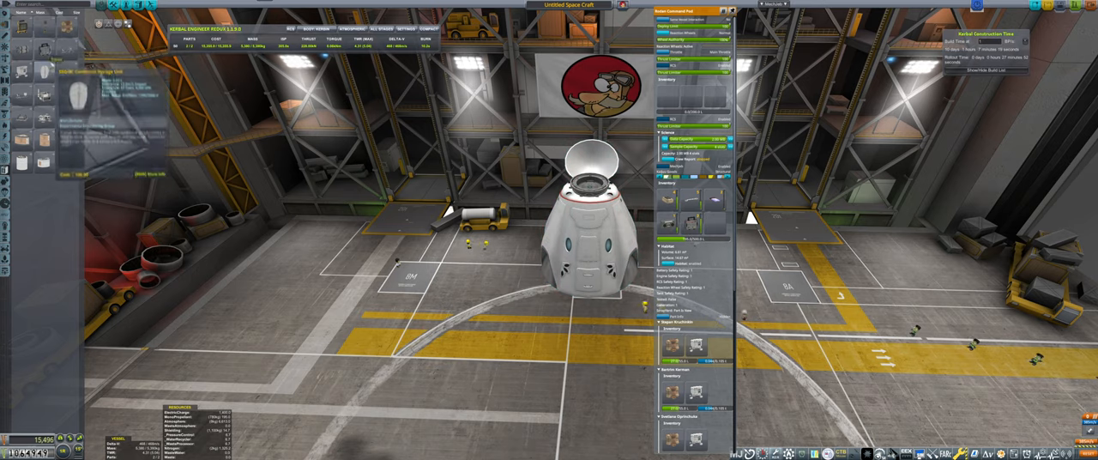
{"action": "left_click", "coordinate": [41, 99]}
{"action": "left_click", "coordinate": [712, 223]}
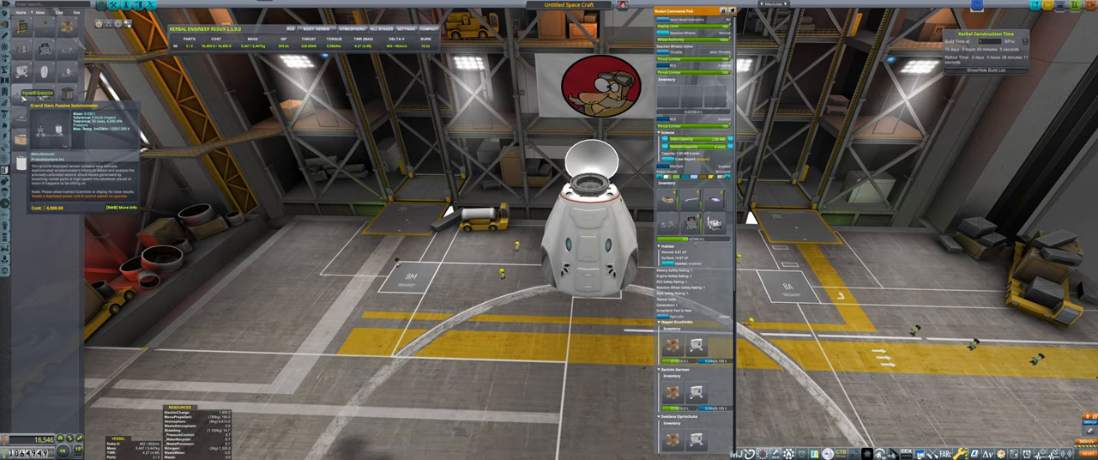
{"action": "mouse_move", "coordinate": [44, 116]}
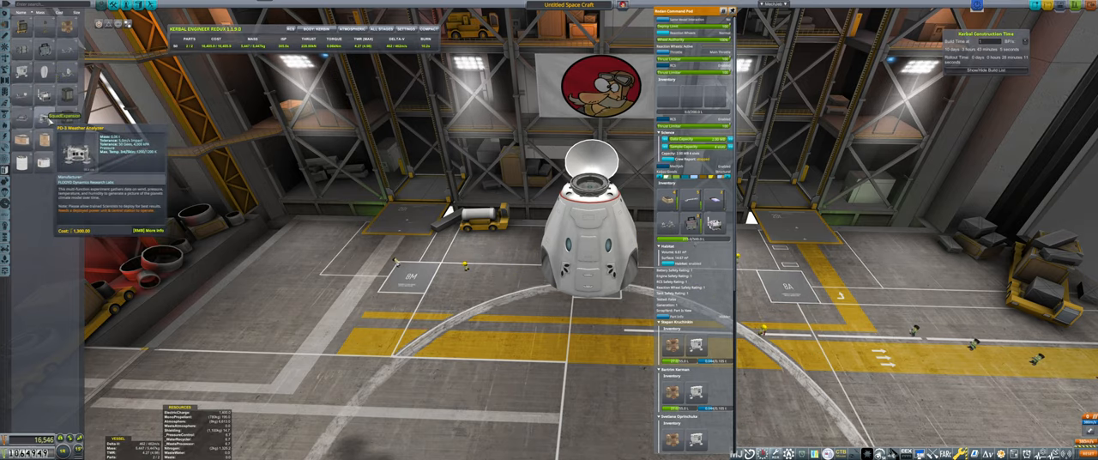
{"action": "left_click", "coordinate": [41, 116]}
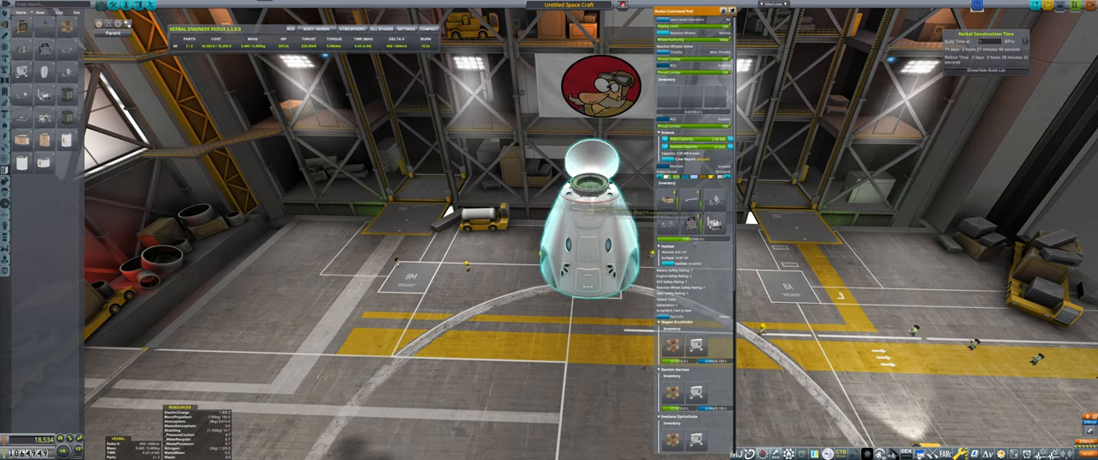
{"action": "left_click", "coordinate": [592, 241]}
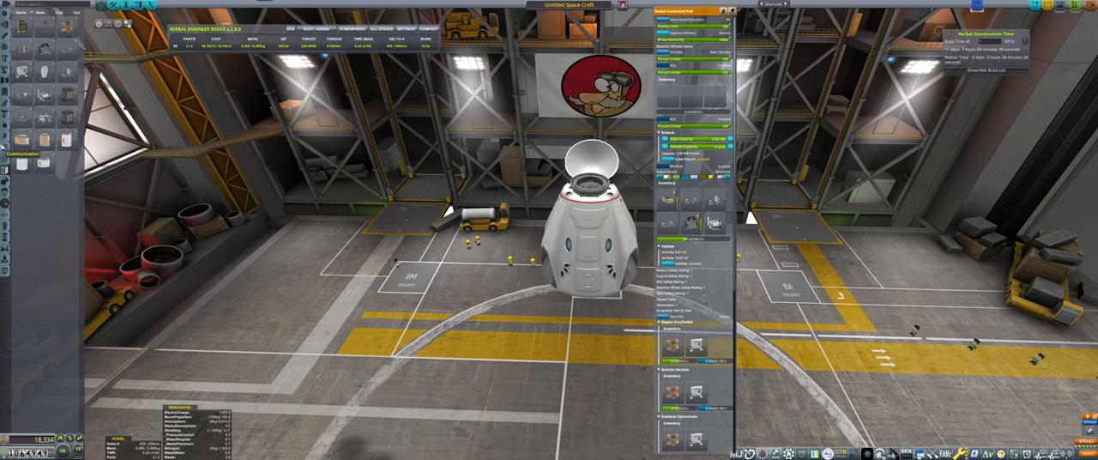
{"action": "left_click", "coordinate": [43, 116]}
{"action": "left_click", "coordinate": [669, 92]}
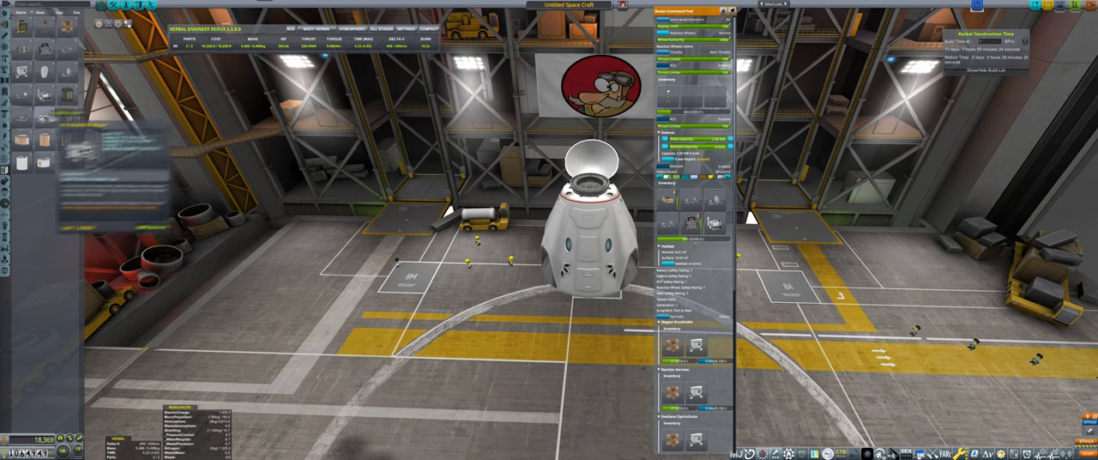
- Stow two more parts in the pod's inventory and bring up its resource-selection list
{"action": "left_click", "coordinate": [41, 116]}
{"action": "left_click", "coordinate": [692, 96]}
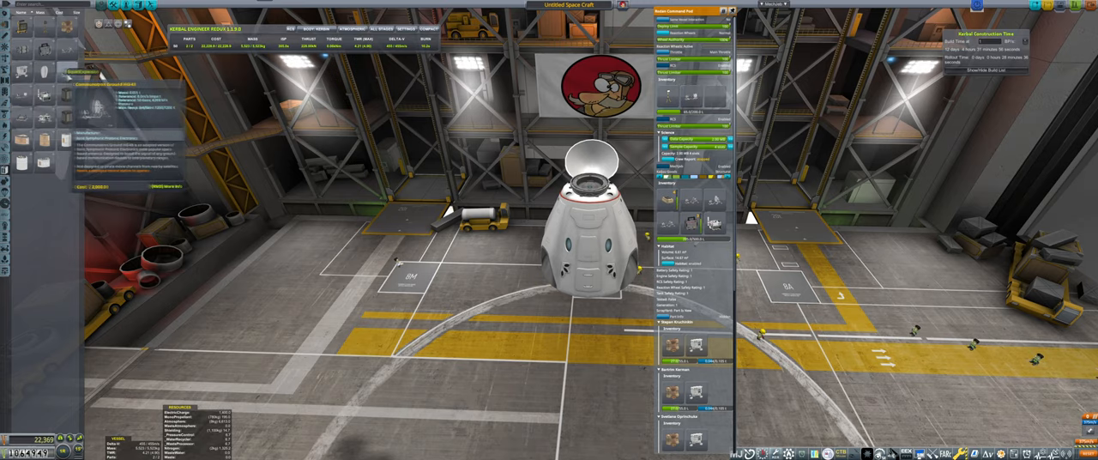
{"action": "left_click", "coordinate": [67, 50]}
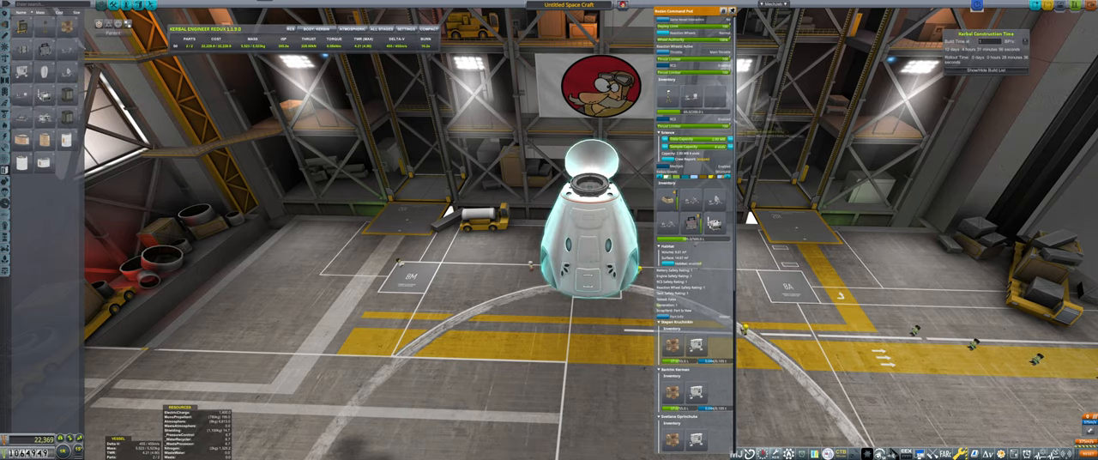
{"action": "left_click", "coordinate": [714, 94]}
{"action": "scroll", "coordinate": [687, 257], "scroll_direction": "down", "scroll_amount": 10}
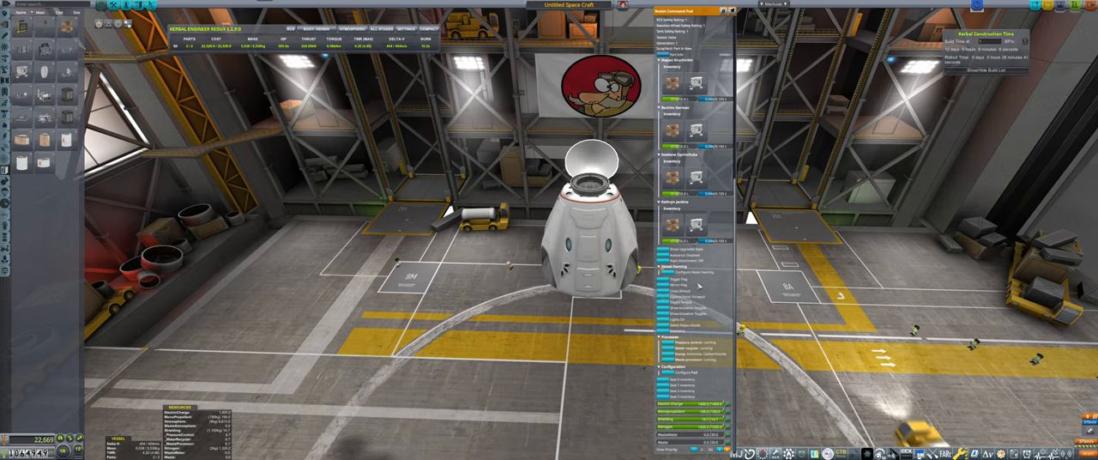
{"action": "left_click", "coordinate": [677, 272]}
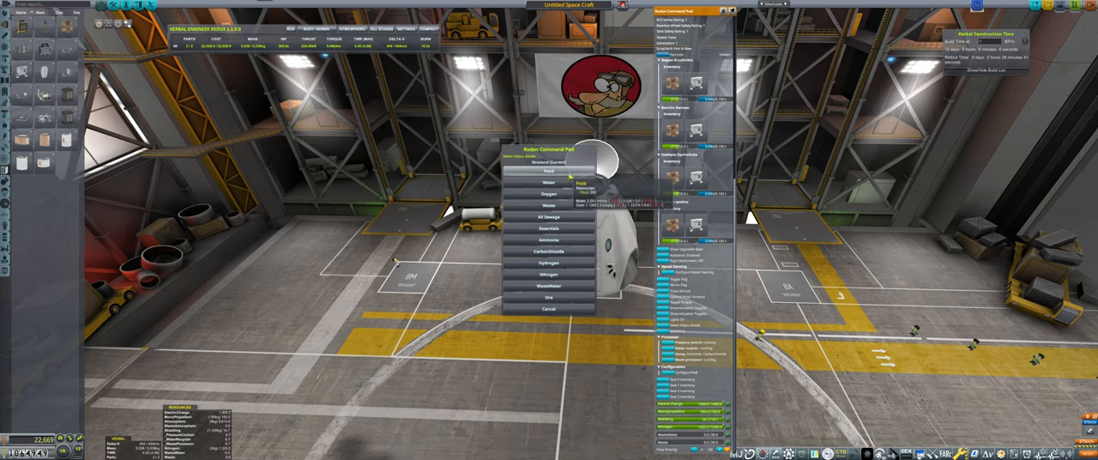
- Add Food and then Oxygen to the command pod's resource storage
{"action": "left_click", "coordinate": [549, 170]}
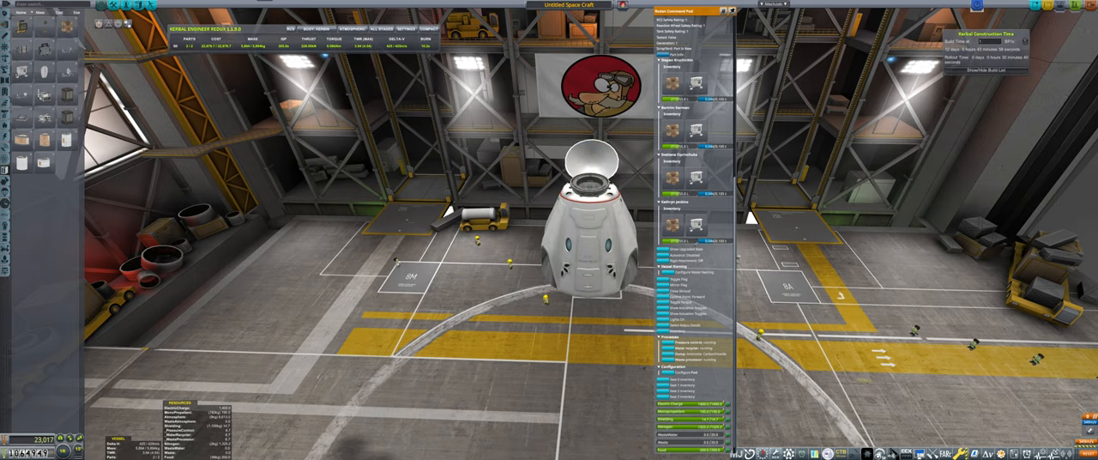
{"action": "scroll", "coordinate": [710, 378], "scroll_direction": "down", "scroll_amount": 1}
{"action": "left_click", "coordinate": [710, 378]}
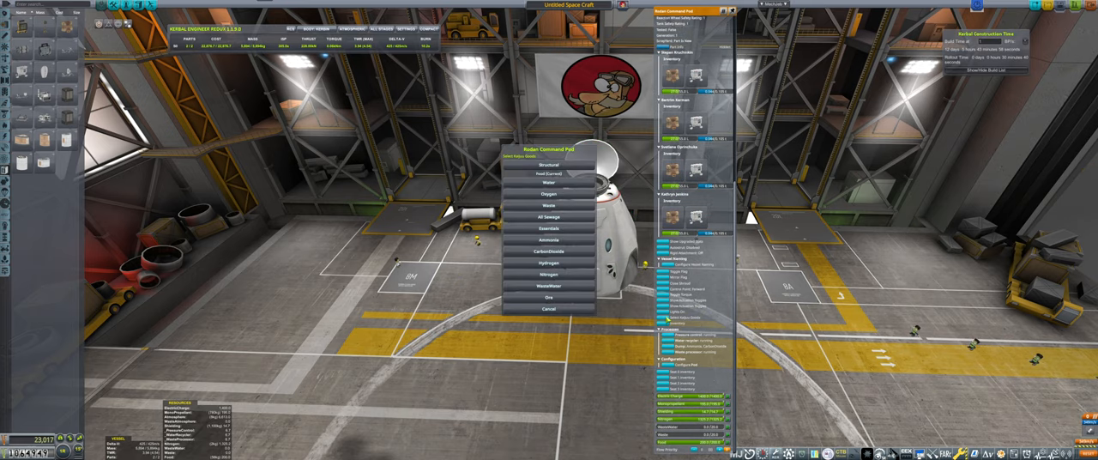
{"action": "left_click", "coordinate": [549, 249]}
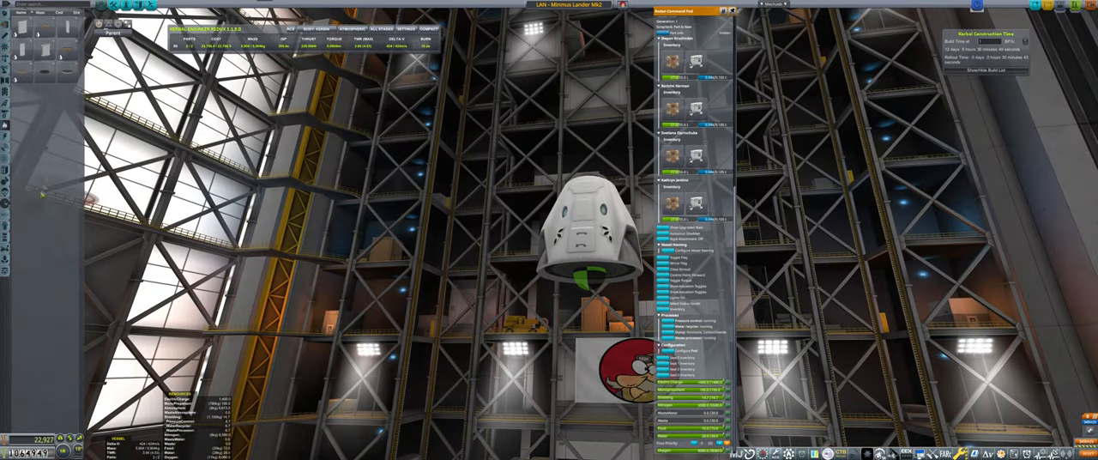
{"action": "left_click", "coordinate": [58, 73]}
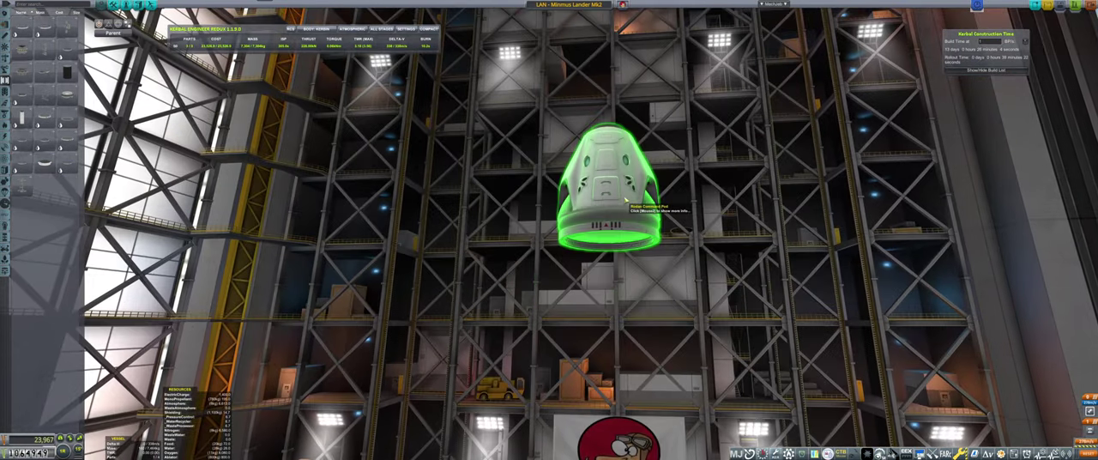
{"action": "left_click", "coordinate": [6, 31]}
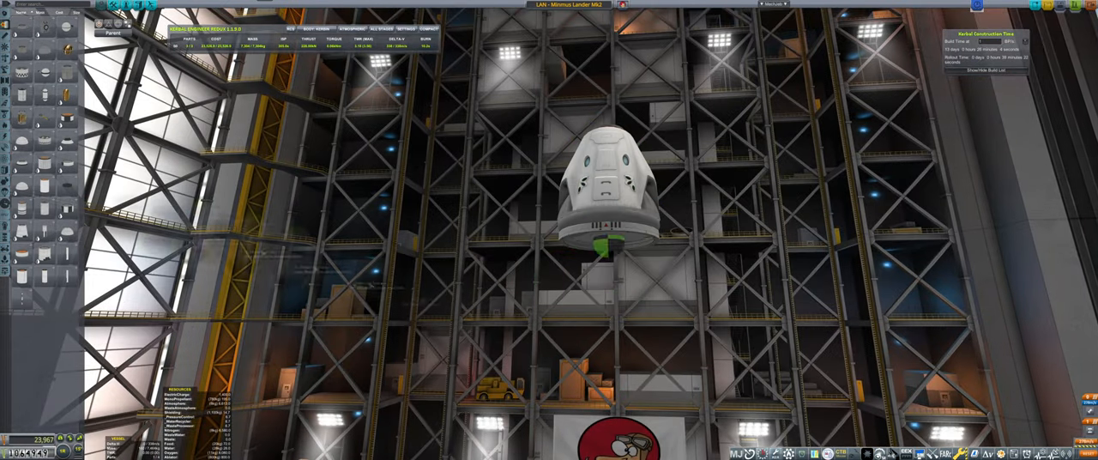
{"action": "left_click", "coordinate": [44, 163]}
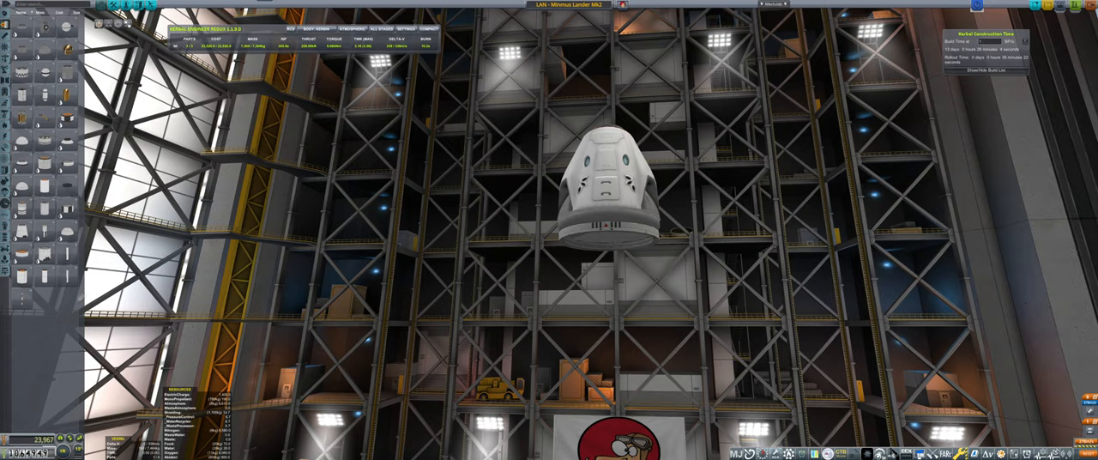
{"action": "left_click", "coordinate": [38, 352]}
{"action": "left_click", "coordinate": [22, 274]}
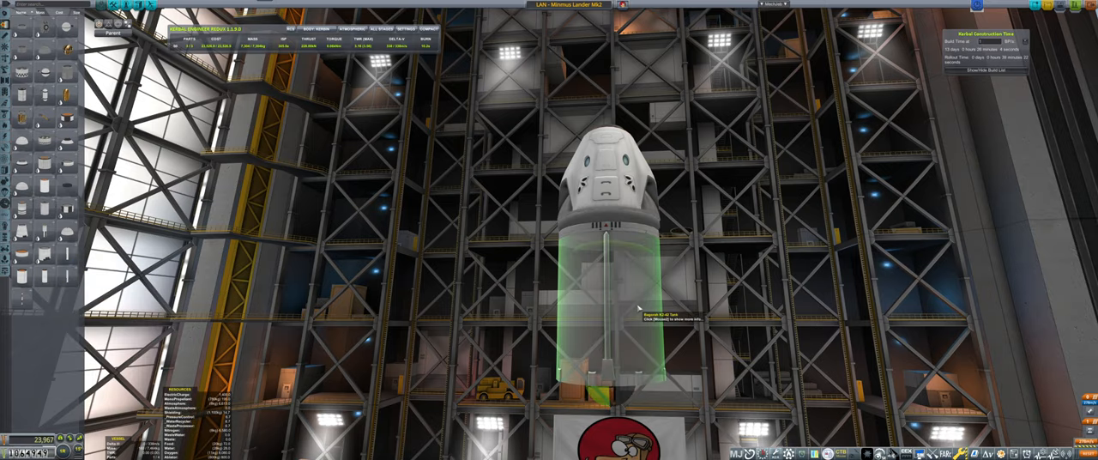
{"action": "left_click", "coordinate": [617, 313]}
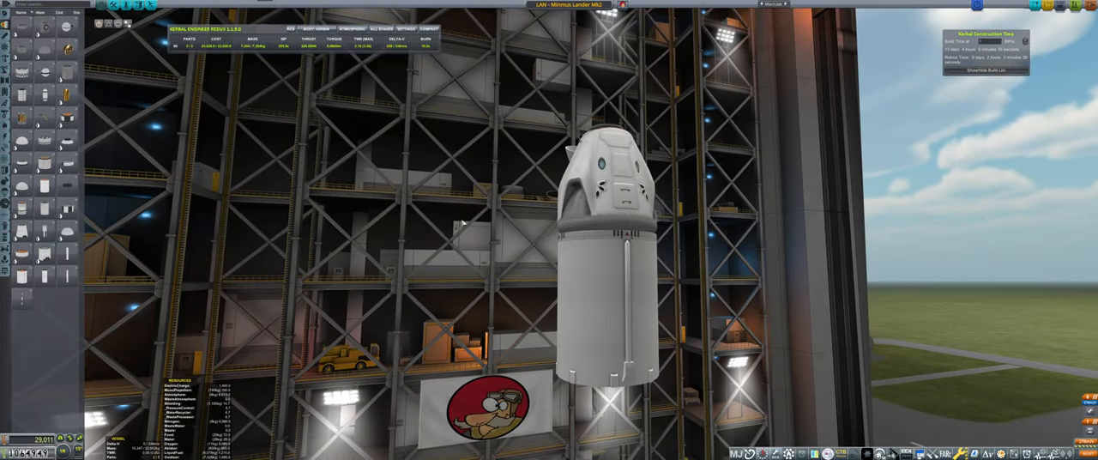
{"action": "left_click", "coordinate": [6, 68]}
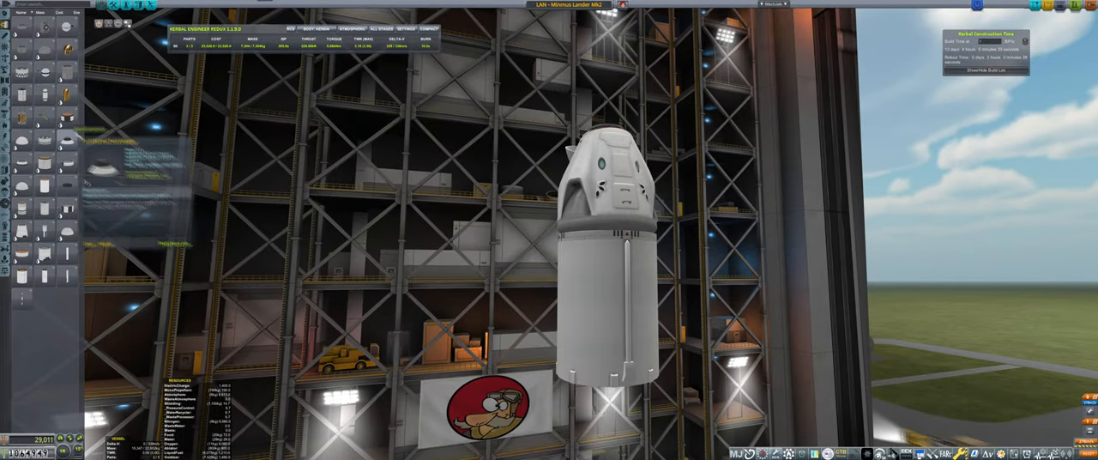
{"action": "left_click", "coordinate": [44, 47]}
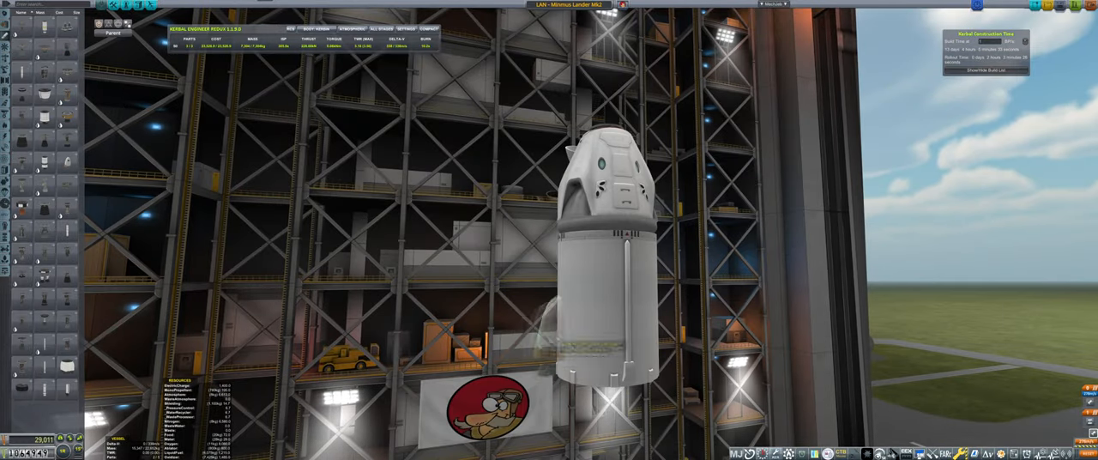
{"action": "left_click", "coordinate": [577, 358]}
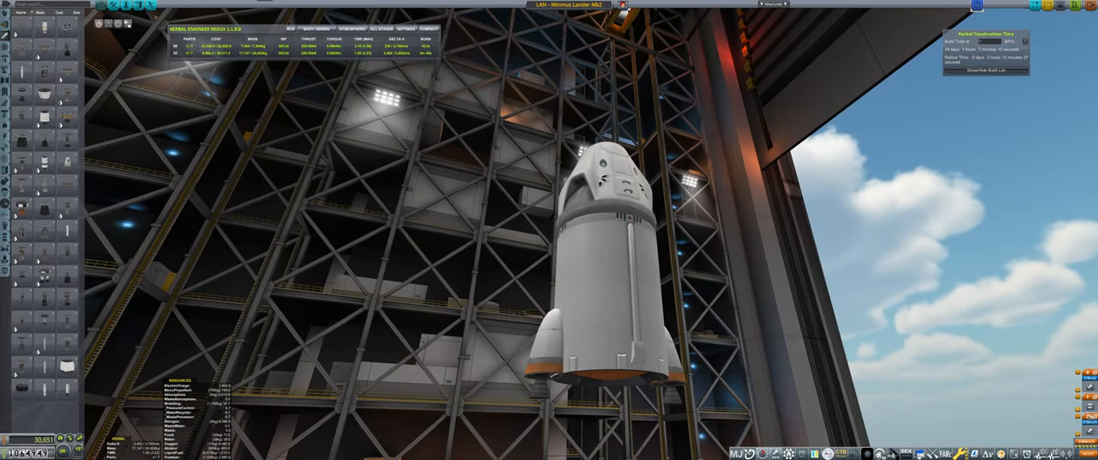
{"action": "left_click", "coordinate": [988, 453]}
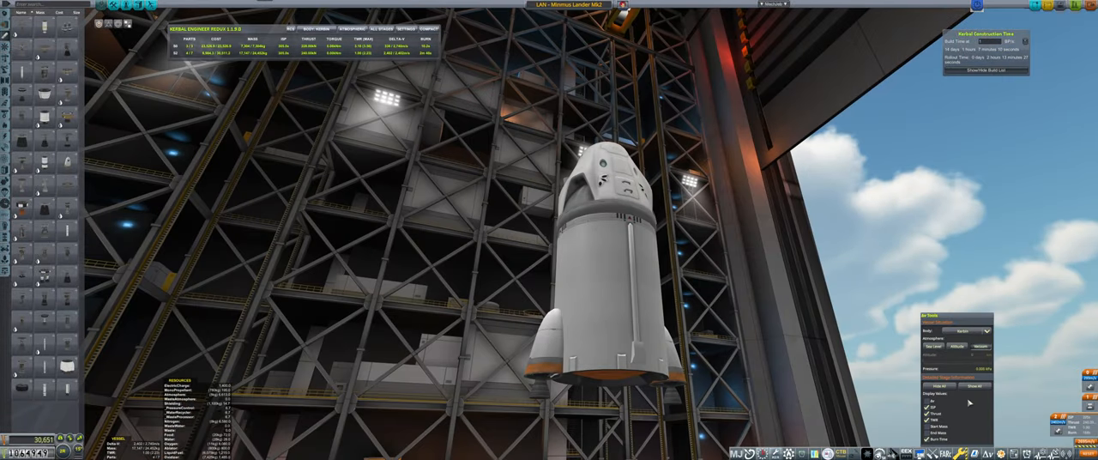
{"action": "left_click", "coordinate": [988, 452]}
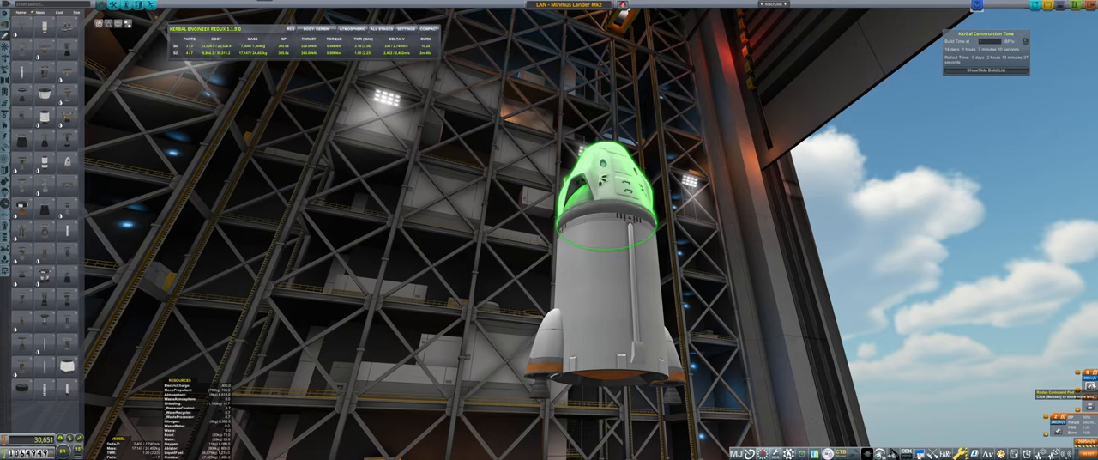
{"action": "left_click_drag", "start_coordinate": [980, 378], "coordinate": [947, 338]}
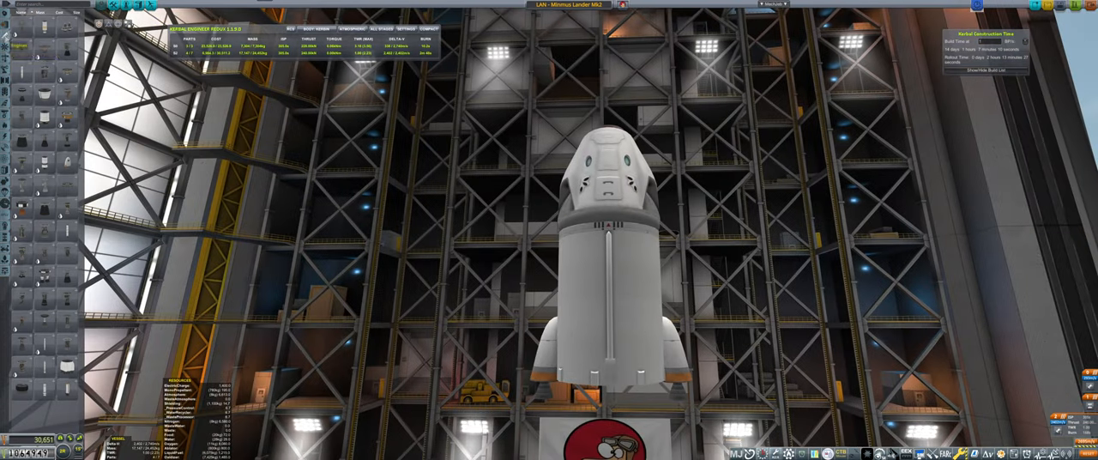
- Attach Falcon Landing Gear Small legs to the lander's lower tank
{"action": "left_click", "coordinate": [11, 94]}
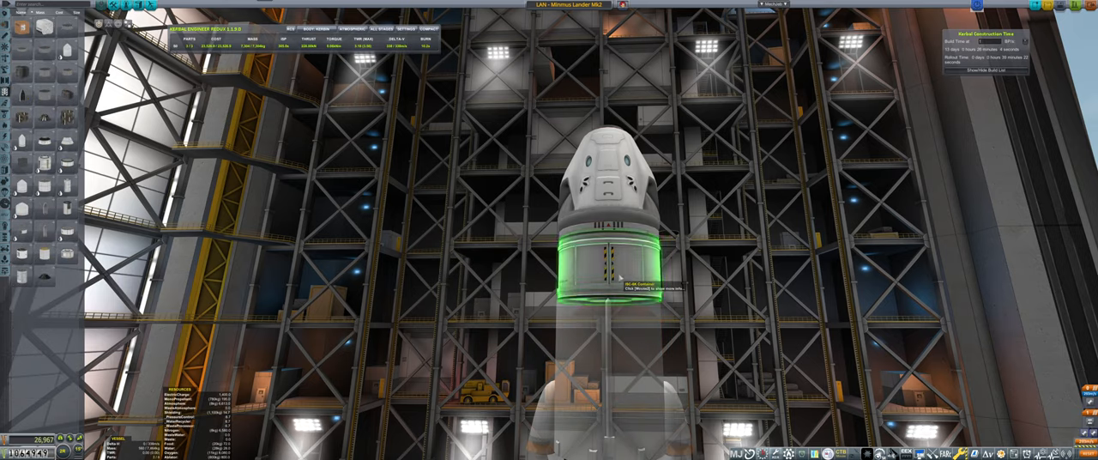
{"action": "left_click_drag", "start_coordinate": [620, 279], "coordinate": [428, 275]}
{"action": "left_click", "coordinate": [6, 163]}
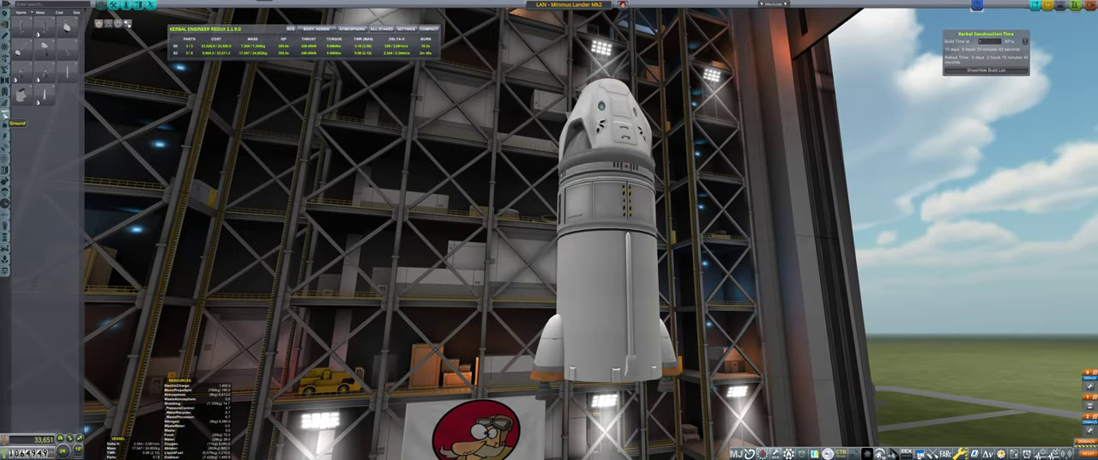
{"action": "left_click", "coordinate": [53, 31]}
{"action": "left_click", "coordinate": [595, 268]}
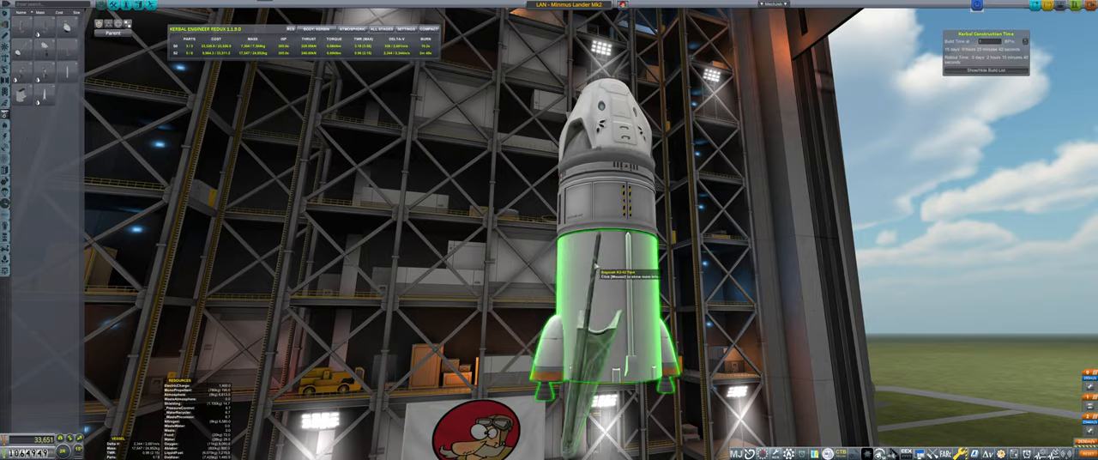
{"action": "mouse_move", "coordinate": [596, 267]}
{"action": "left_mouse_down"}
{"action": "mouse_move", "coordinate": [607, 309]}
{"action": "mouse_move", "coordinate": [480, 283]}
{"action": "left_mouse_up"}
- Deploy the landing gear legs from the gear's part settings
{"action": "right_click", "coordinate": [455, 258]}
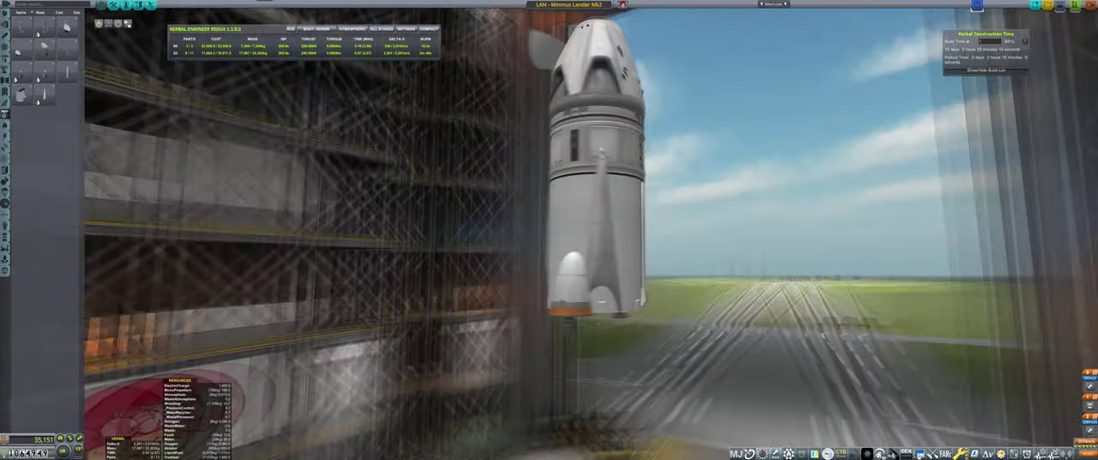
{"action": "left_click_drag", "start_coordinate": [592, 231], "coordinate": [481, 258]}
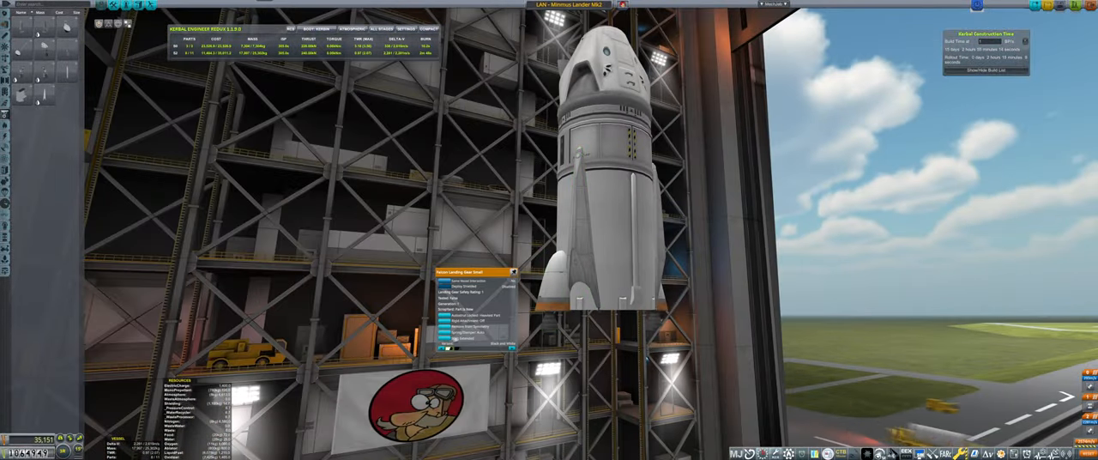
{"action": "left_click", "coordinate": [454, 338]}
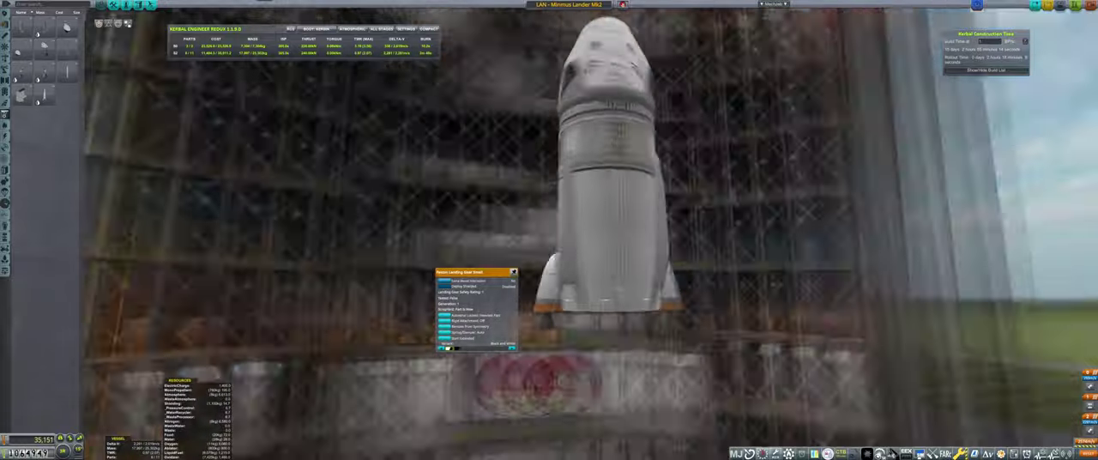
{"action": "left_click_drag", "start_coordinate": [447, 339], "coordinate": [360, 330]}
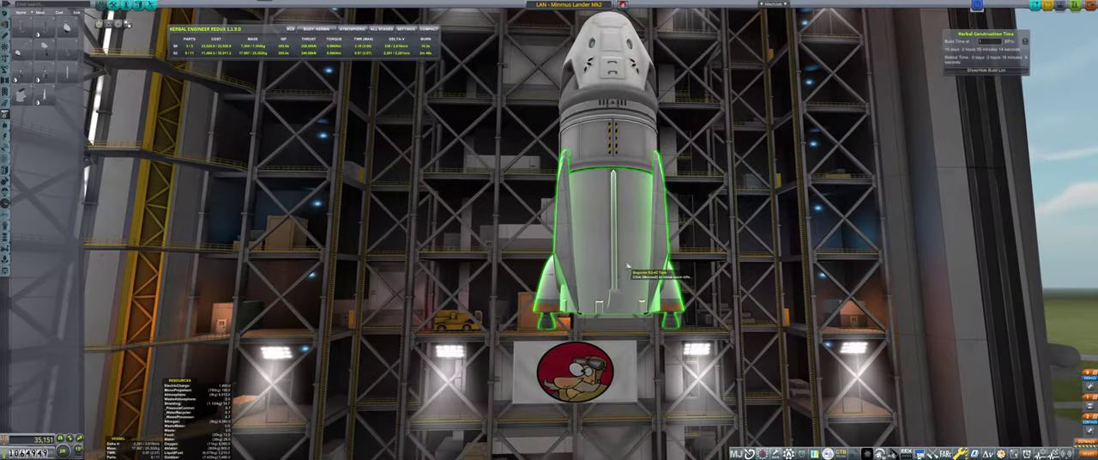
- Detach and reattach the lower tank under the capsule while checking the container's inventory
{"action": "left_click", "coordinate": [612, 344]}
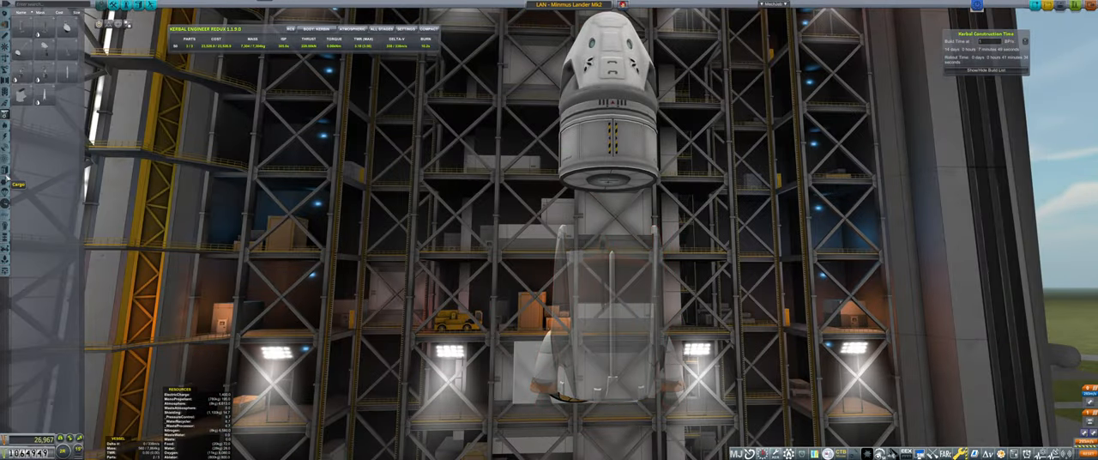
{"action": "left_click", "coordinate": [611, 343]}
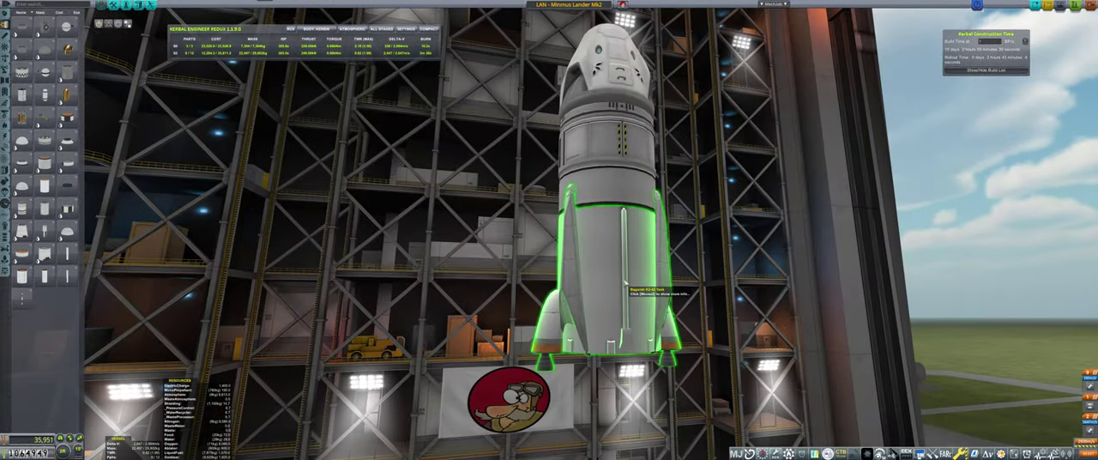
{"action": "left_click", "coordinate": [7, 48]}
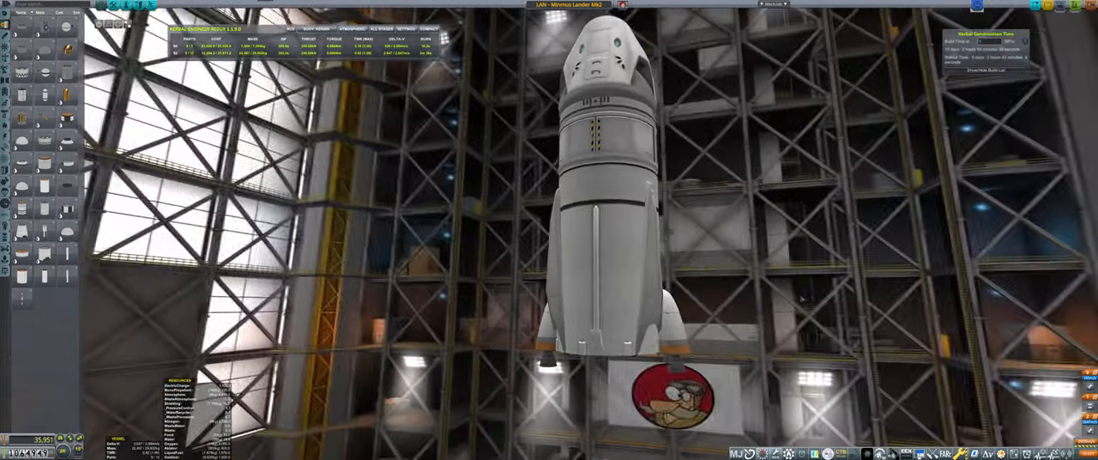
{"action": "left_click", "coordinate": [612, 343]}
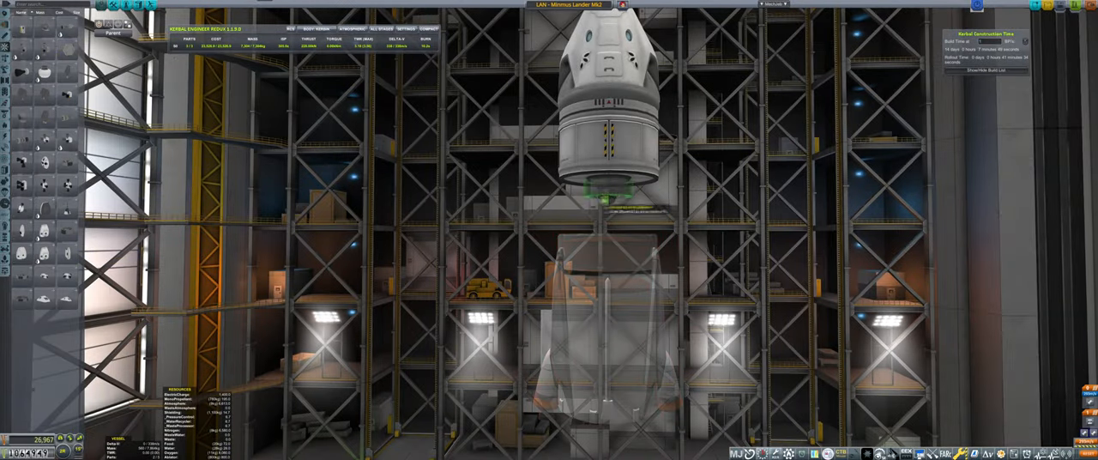
{"action": "left_click", "coordinate": [612, 343]}
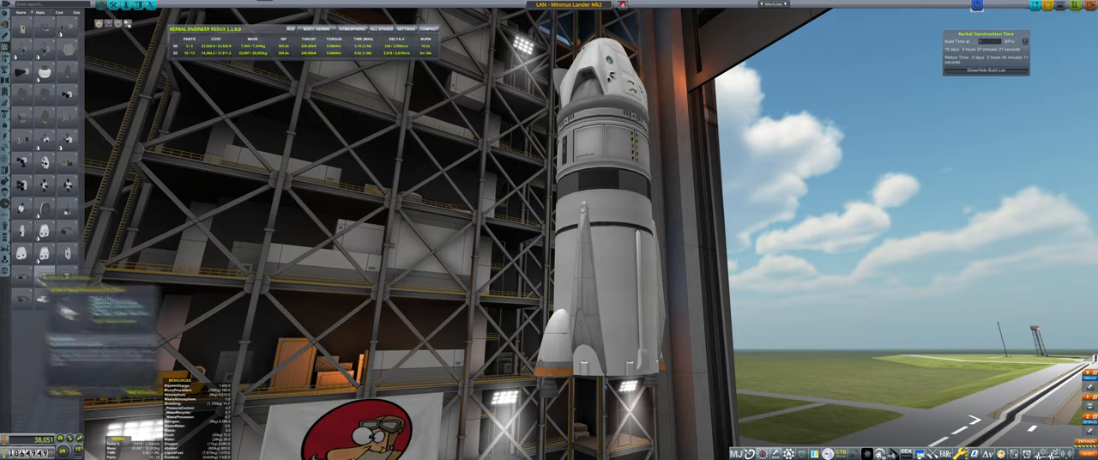
{"action": "right_click", "coordinate": [618, 214]}
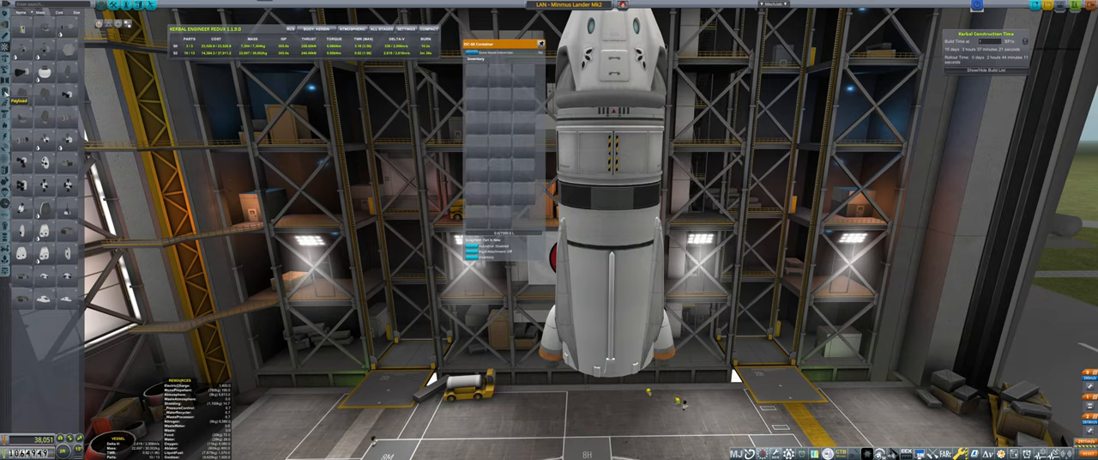
- Place a Service Bay under the capsule and reattach the tank stack beneath it
{"action": "left_click", "coordinate": [7, 39]}
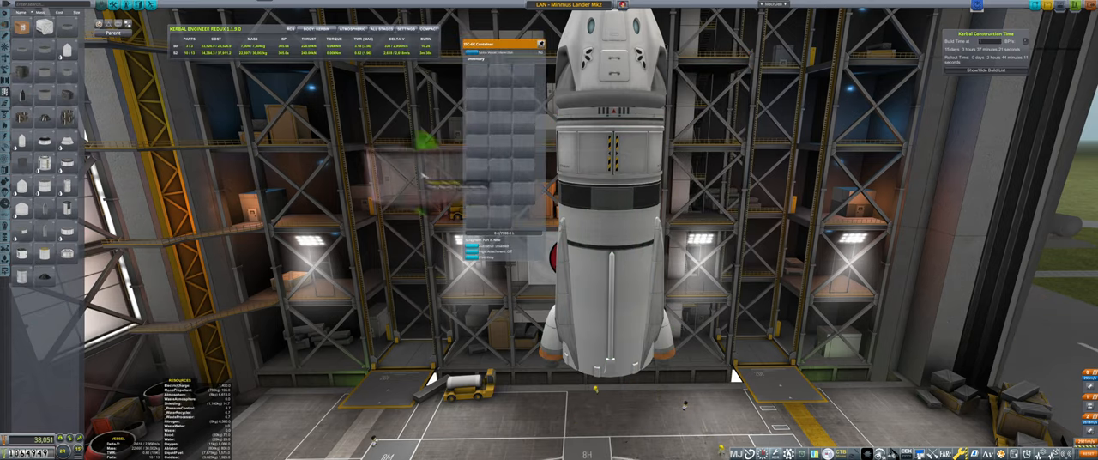
{"action": "left_click", "coordinate": [609, 163]}
{"action": "left_click", "coordinate": [604, 214]}
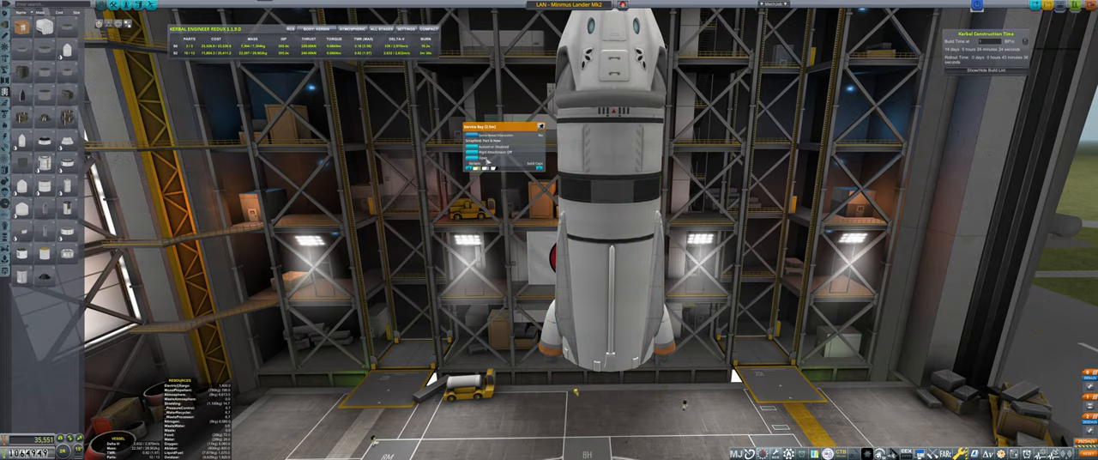
{"action": "left_click", "coordinate": [606, 234]}
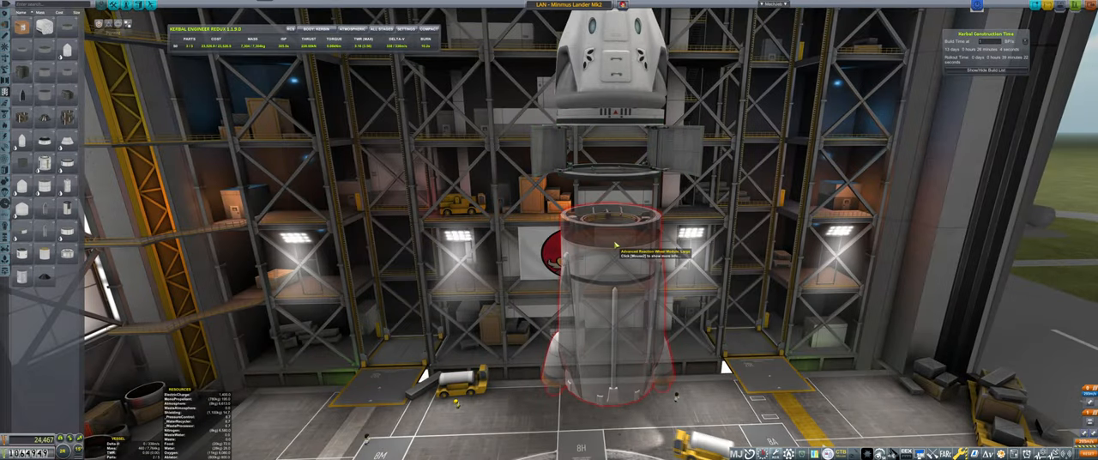
{"action": "left_click", "coordinate": [608, 189]}
{"action": "left_click", "coordinate": [608, 185]}
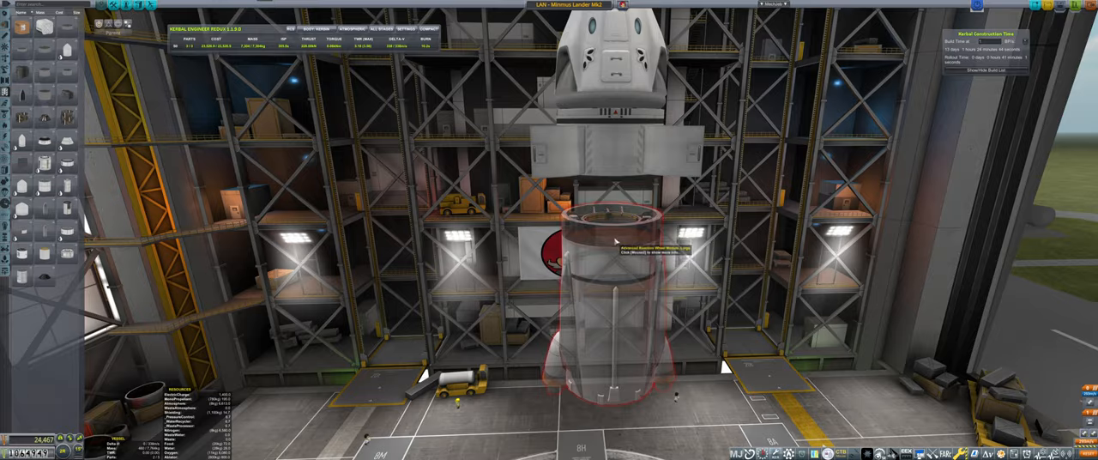
{"action": "left_click", "coordinate": [608, 189]}
{"action": "left_click", "coordinate": [5, 168]}
{"action": "mouse_move", "coordinate": [21, 163]}
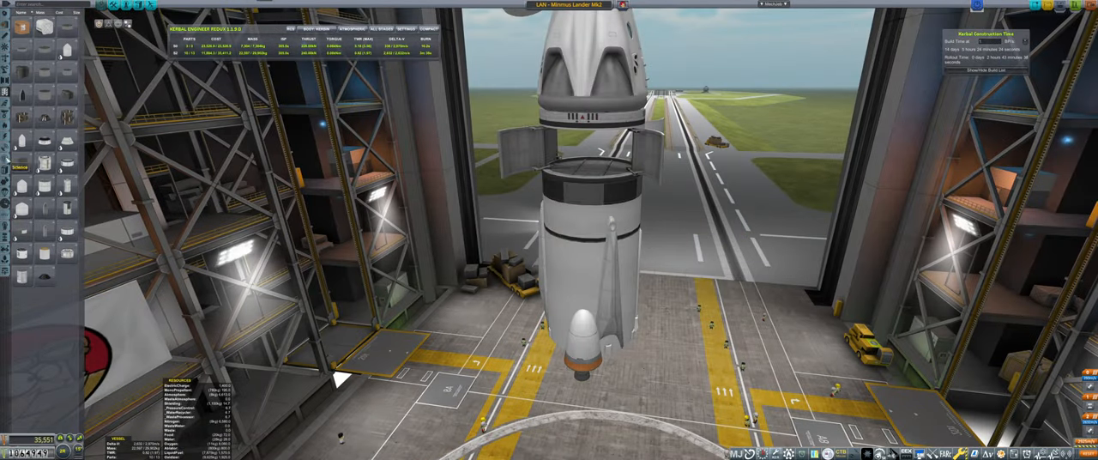
- Mount a Science Jr inside the service bay and pick a further instrument to add
{"action": "left_click", "coordinate": [23, 230]}
{"action": "left_click", "coordinate": [590, 155]}
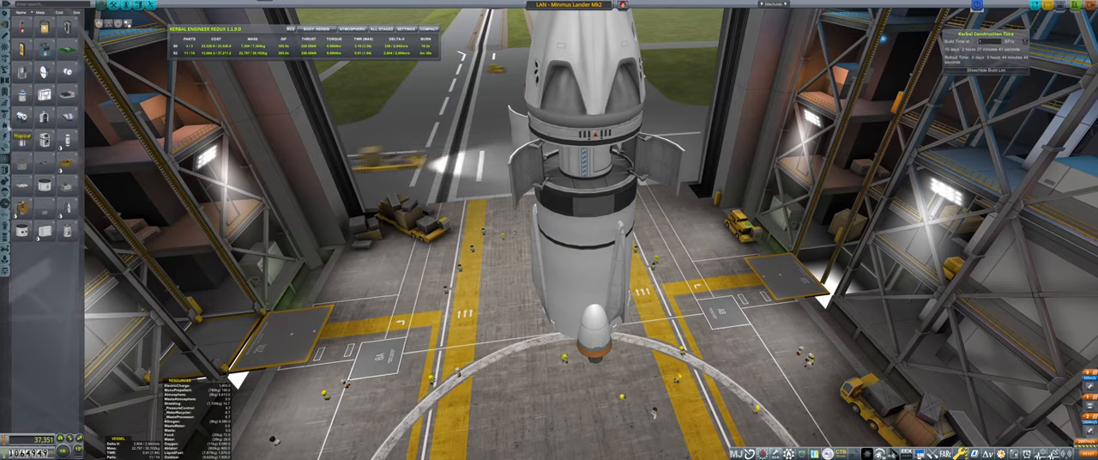
{"action": "left_click", "coordinate": [7, 137]}
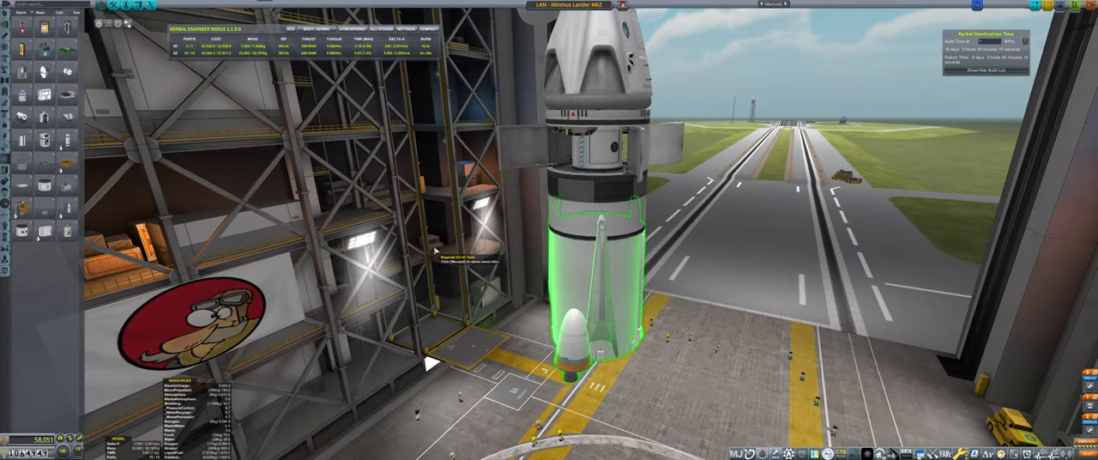
{"action": "mouse_move", "coordinate": [23, 28]}
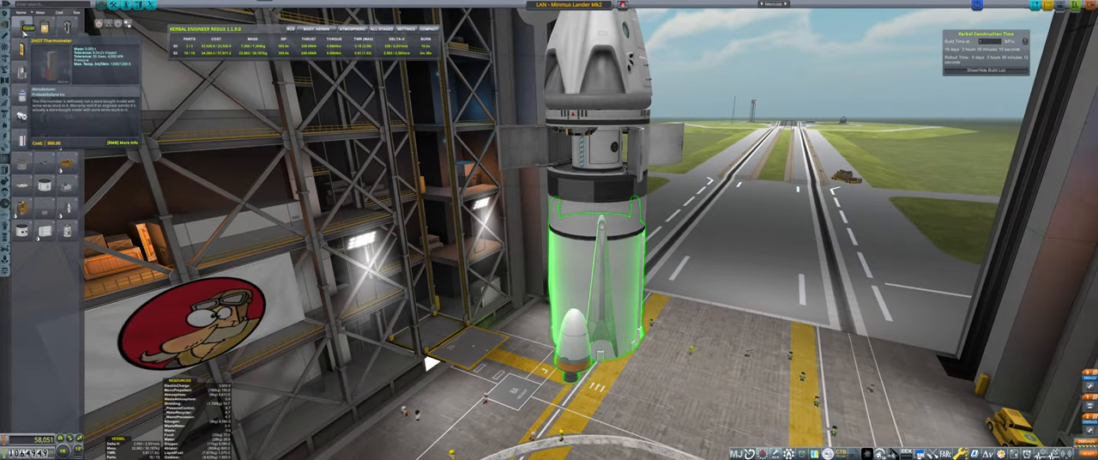
{"action": "left_click", "coordinate": [44, 28]}
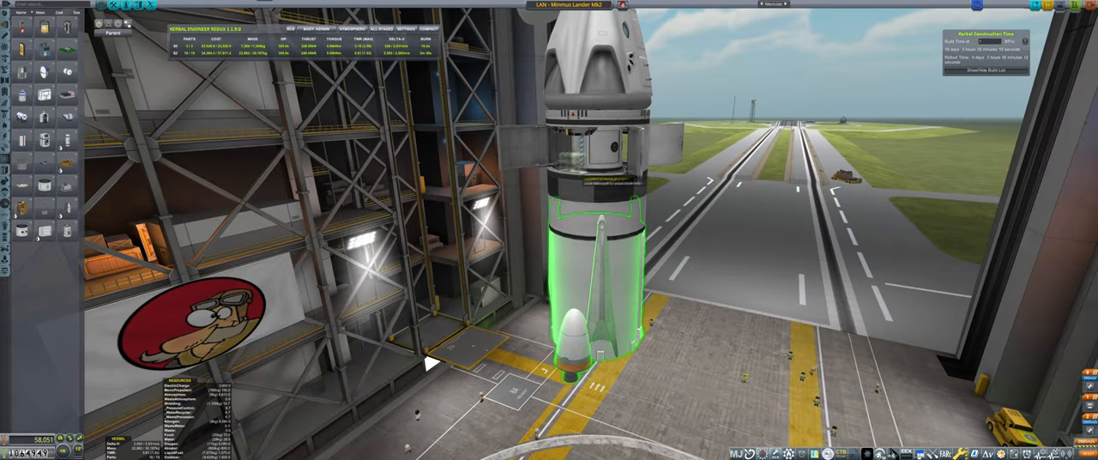
- Mount the second instrument inside the service bay and inspect the fitted bay
{"action": "left_click_drag", "start_coordinate": [429, 364], "coordinate": [346, 331]}
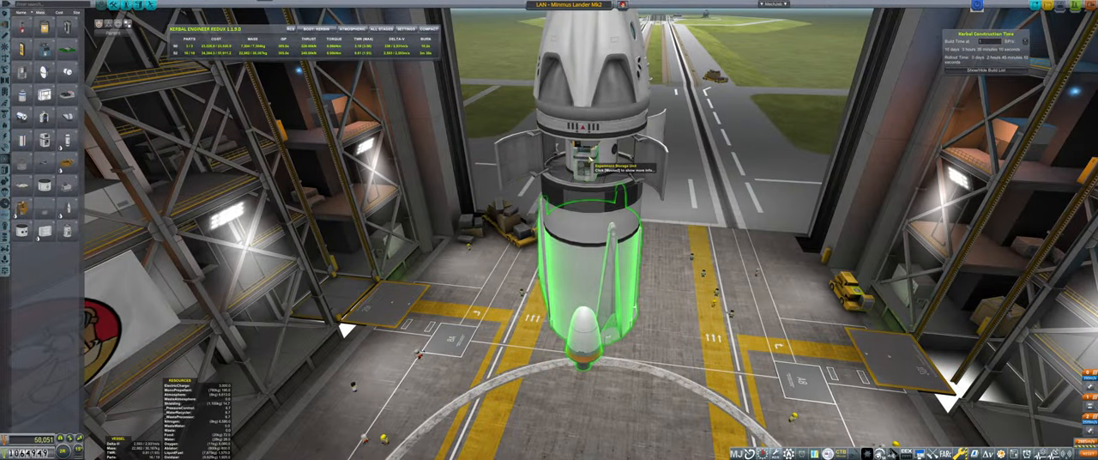
{"action": "left_click", "coordinate": [592, 164]}
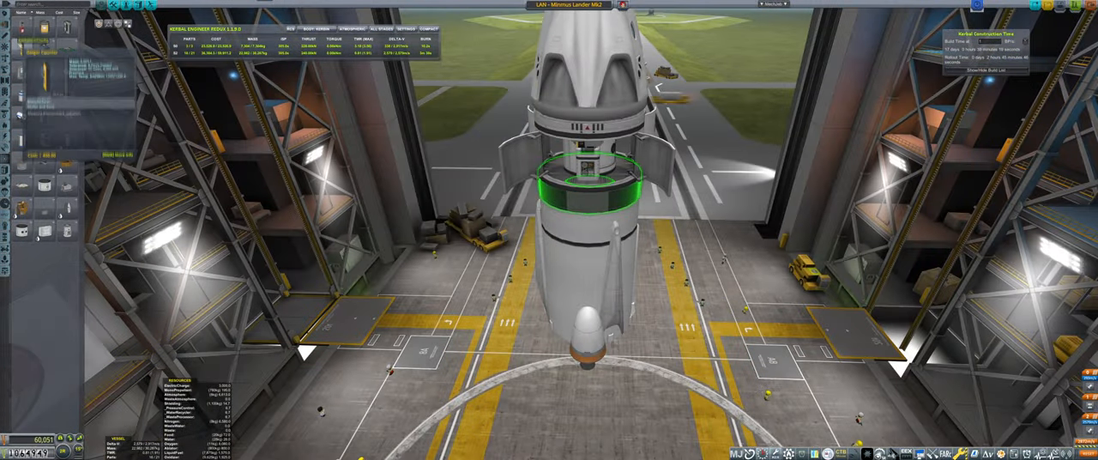
{"action": "left_click_drag", "start_coordinate": [590, 176], "coordinate": [588, 160]}
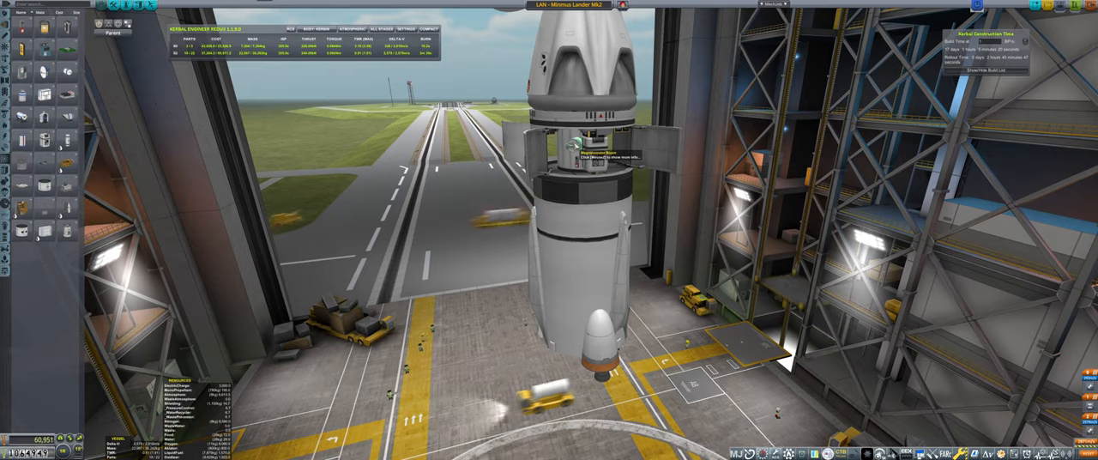
{"action": "mouse_move", "coordinate": [782, 365]}
{"action": "left_mouse_down"}
{"action": "mouse_move", "coordinate": [868, 392]}
{"action": "mouse_move", "coordinate": [729, 395]}
{"action": "left_mouse_up"}
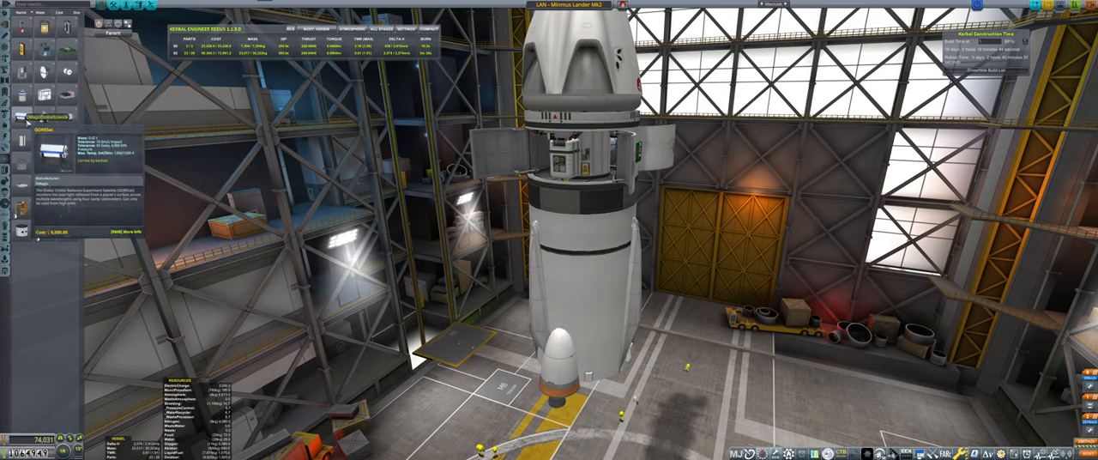
- Attach the Laser Imager to the base of the rocket's lower stage
{"action": "left_click", "coordinate": [28, 121]}
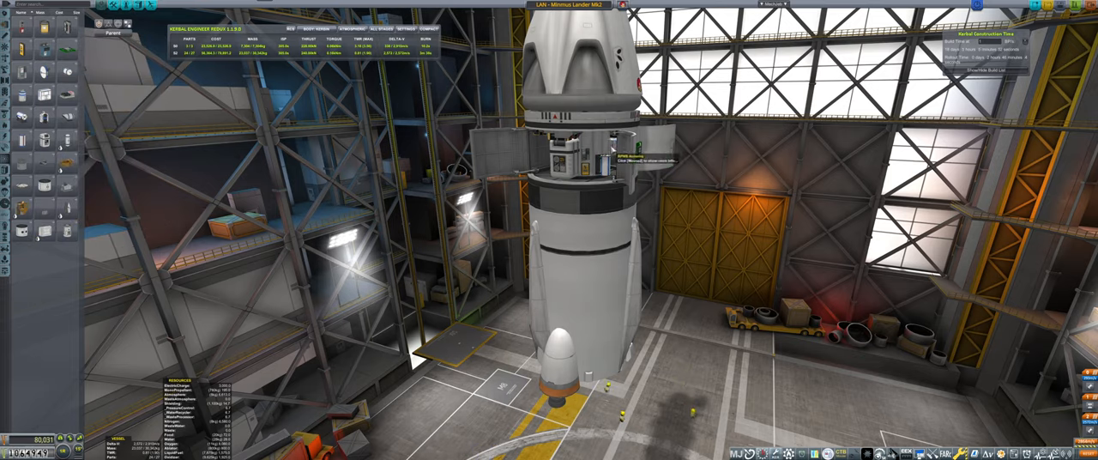
{"action": "left_click_drag", "start_coordinate": [44, 116], "coordinate": [607, 178]}
{"action": "left_click", "coordinate": [606, 146]}
{"action": "mouse_move", "coordinate": [606, 146]}
{"action": "left_mouse_down"}
{"action": "mouse_move", "coordinate": [298, 381]}
{"action": "mouse_move", "coordinate": [570, 170]}
{"action": "mouse_move", "coordinate": [69, 73]}
{"action": "left_mouse_up"}
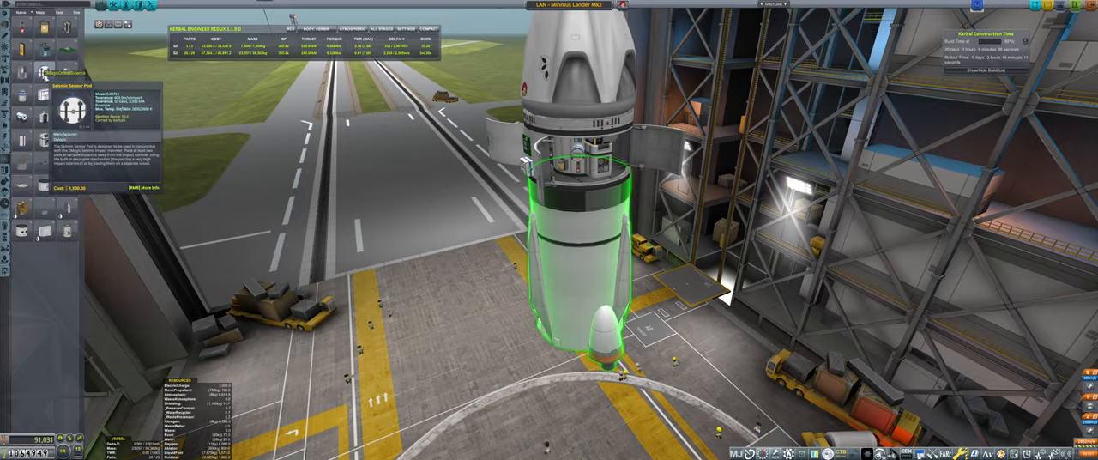
{"action": "left_click_drag", "start_coordinate": [412, 257], "coordinate": [172, 258]}
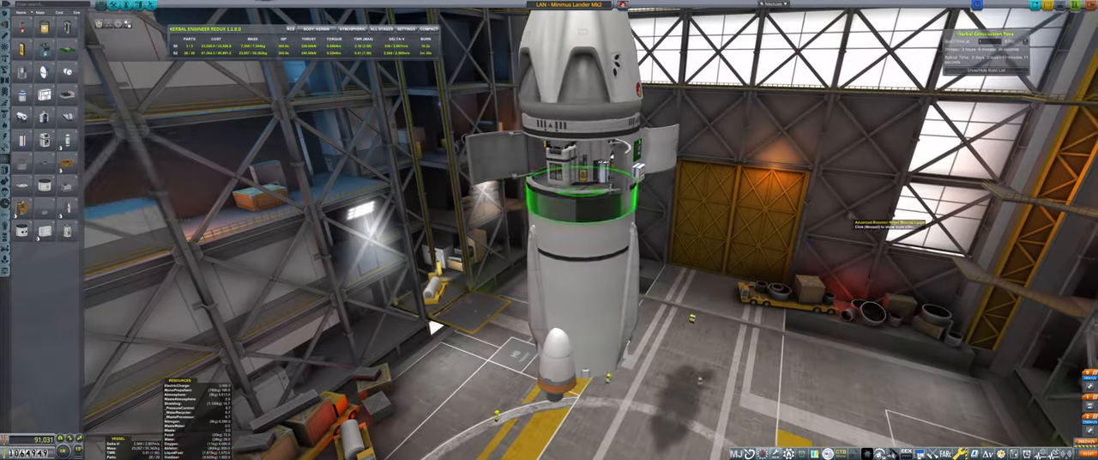
{"action": "left_click_drag", "start_coordinate": [343, 206], "coordinate": [582, 201]}
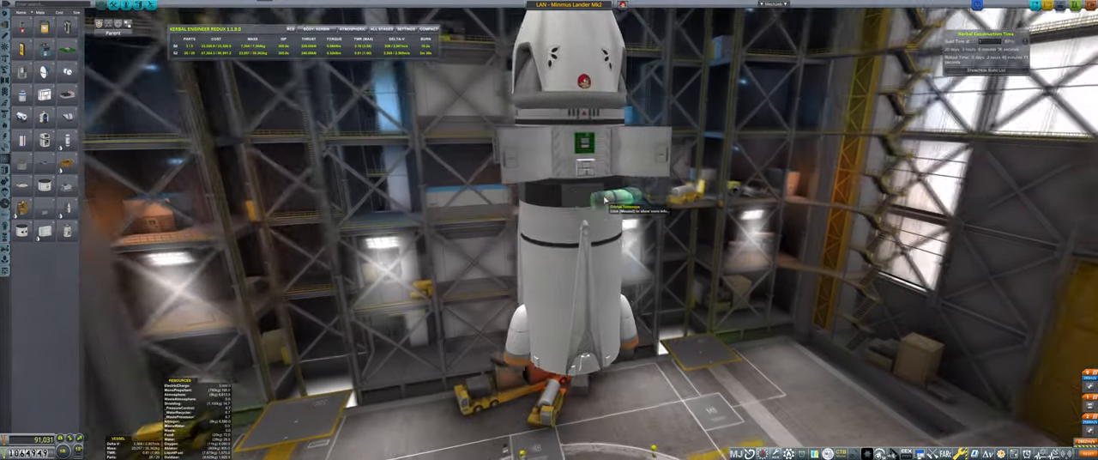
{"action": "left_click_drag", "start_coordinate": [482, 232], "coordinate": [589, 197]}
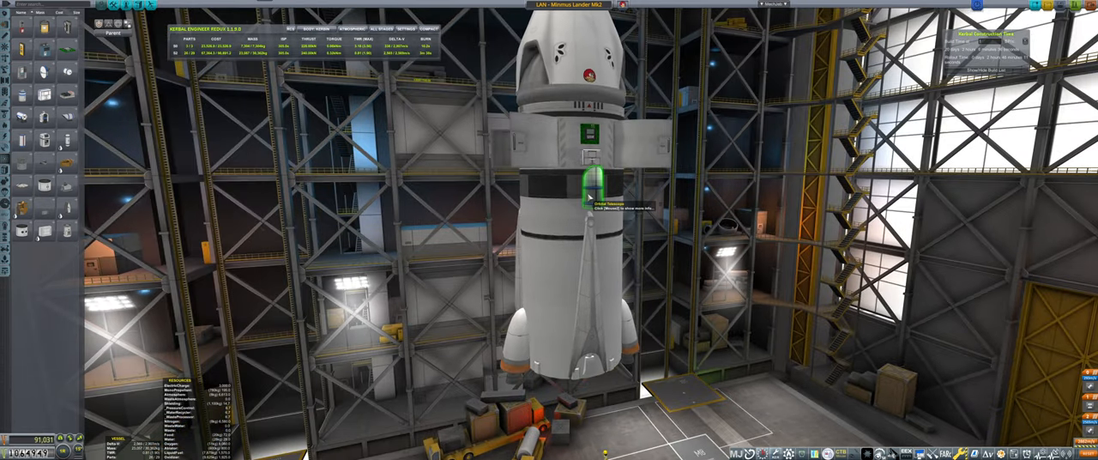
{"action": "mouse_move", "coordinate": [67, 116]}
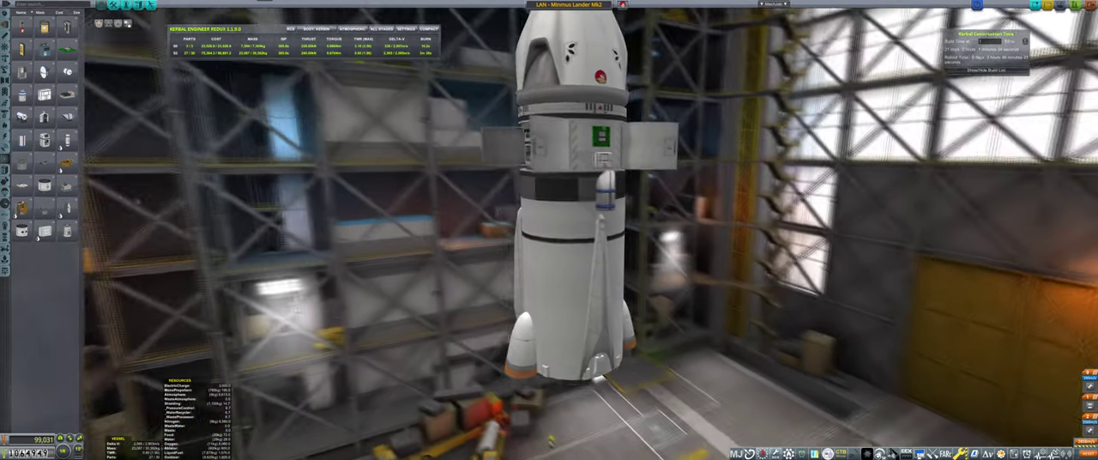
{"action": "left_click_drag", "start_coordinate": [515, 258], "coordinate": [601, 188]}
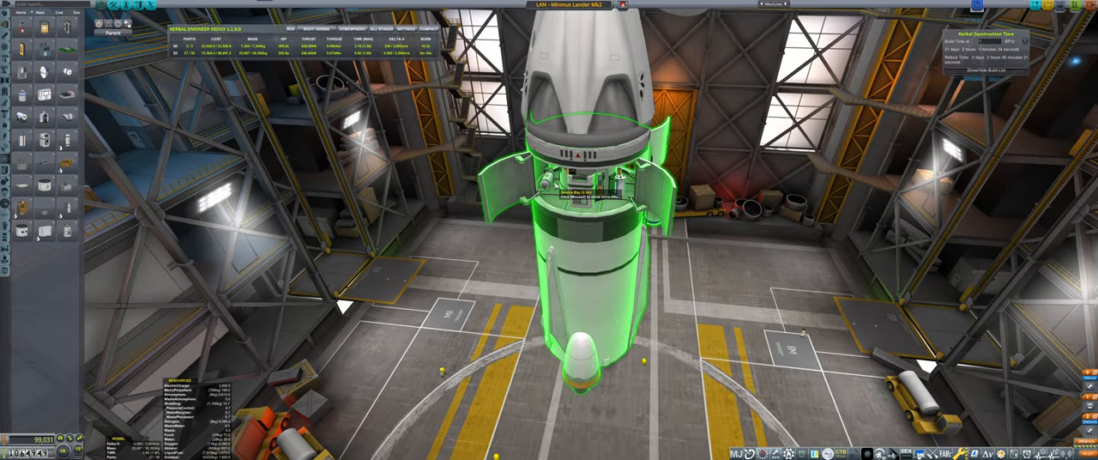
{"action": "left_click_drag", "start_coordinate": [559, 189], "coordinate": [549, 258]}
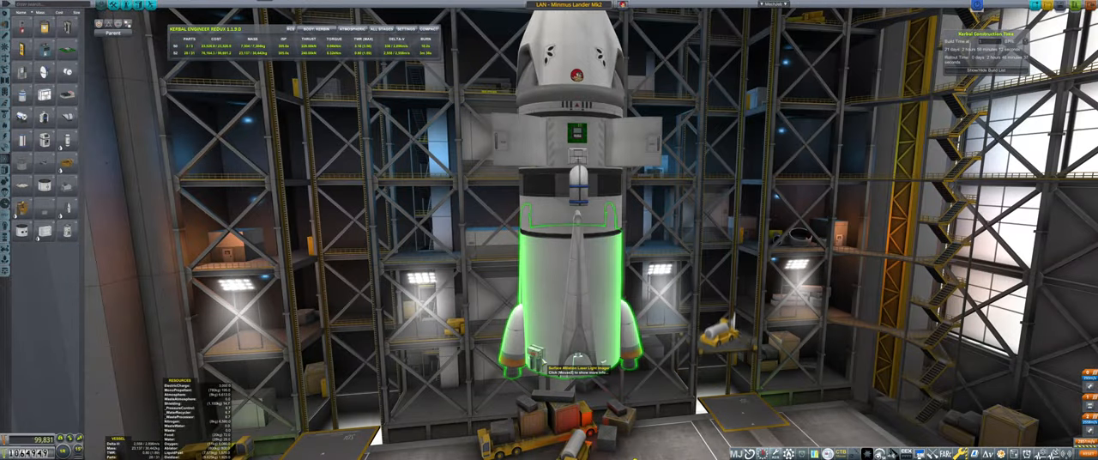
{"action": "left_click", "coordinate": [533, 360]}
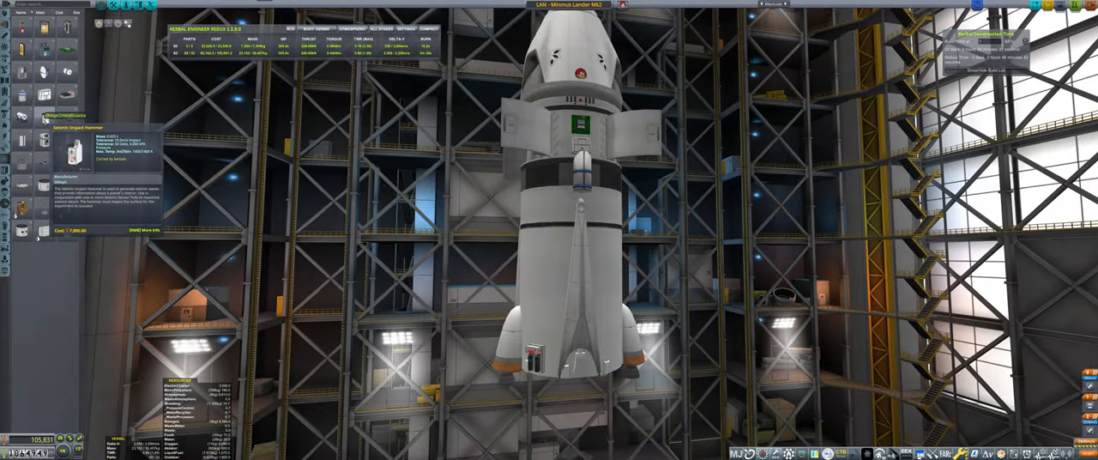
- Mount the Seismic Impact Hammer on the rocket base and inspect it from the front
{"action": "left_click", "coordinate": [45, 118]}
{"action": "left_click", "coordinate": [597, 350]}
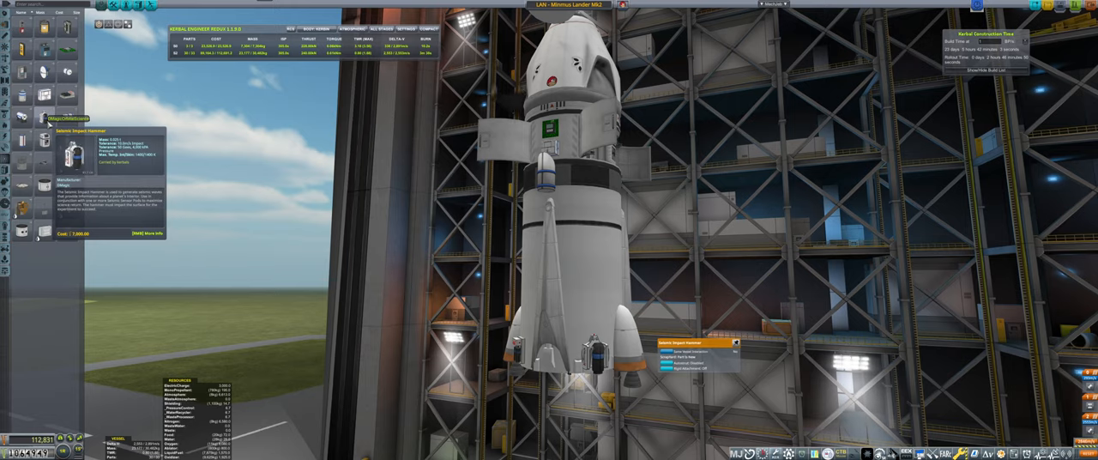
{"action": "scroll", "coordinate": [597, 351], "scroll_direction": "down", "scroll_amount": 5}
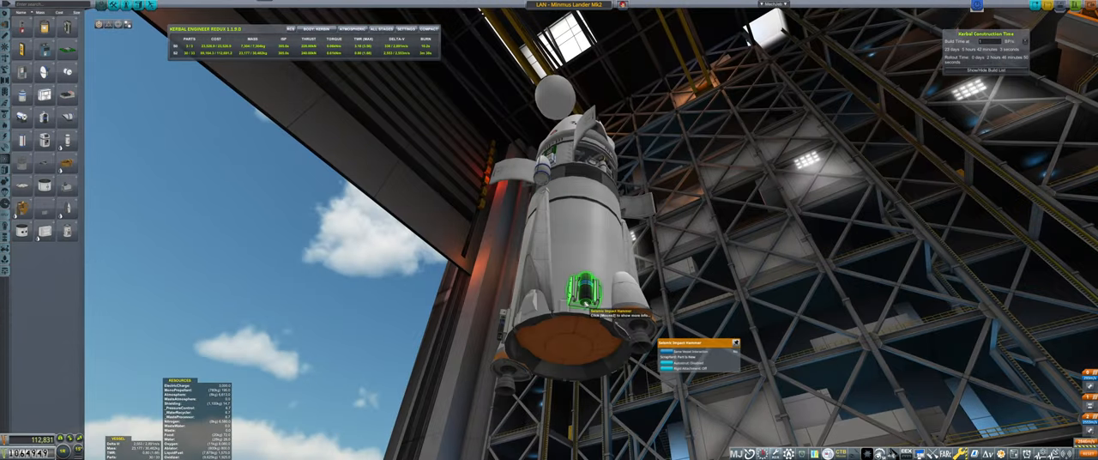
{"action": "scroll", "coordinate": [643, 326], "scroll_direction": "up", "scroll_amount": 5}
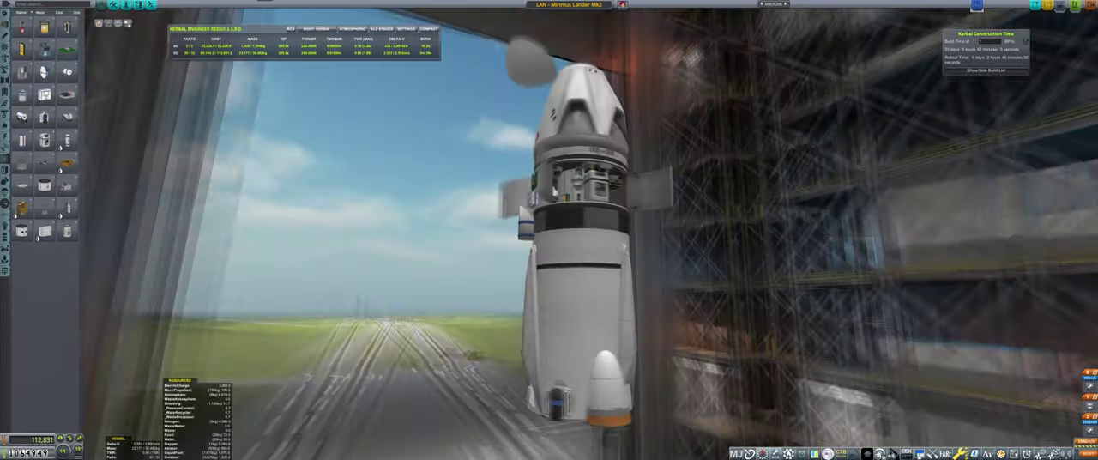
{"action": "left_click_drag", "start_coordinate": [179, 271], "coordinate": [523, 305]}
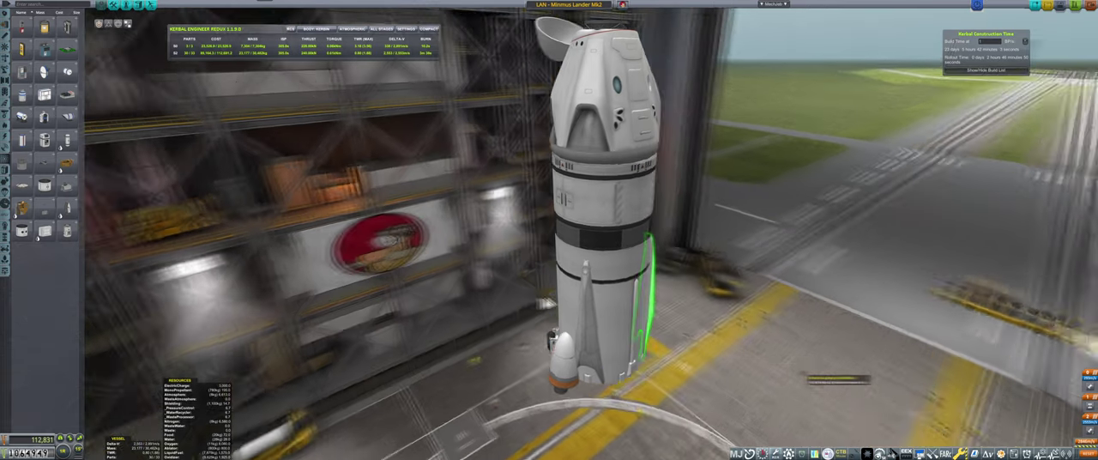
{"action": "left_click_drag", "start_coordinate": [523, 304], "coordinate": [747, 309]}
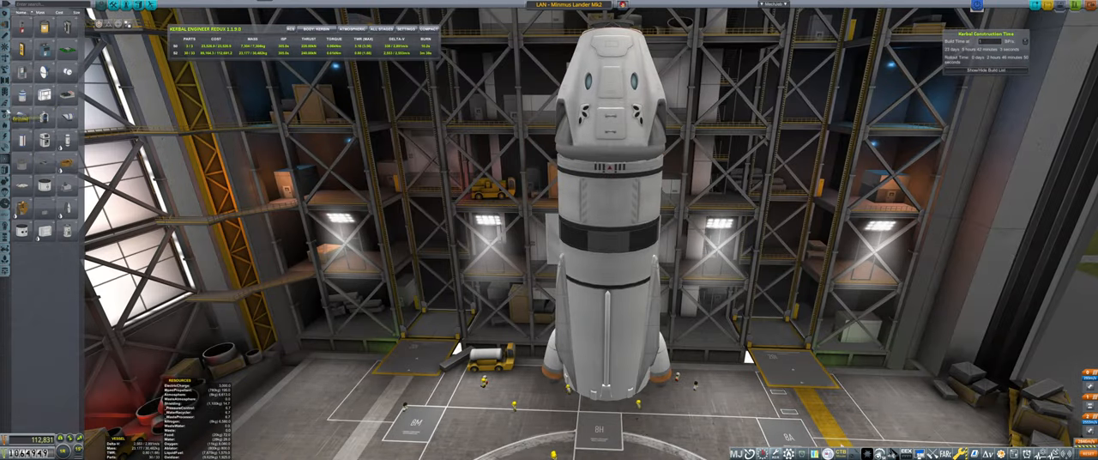
- From the Utility parts, deploy the Mobility Enhancer's retractable ladder on the lander
{"action": "left_click", "coordinate": [6, 135]}
{"action": "left_click", "coordinate": [7, 193]}
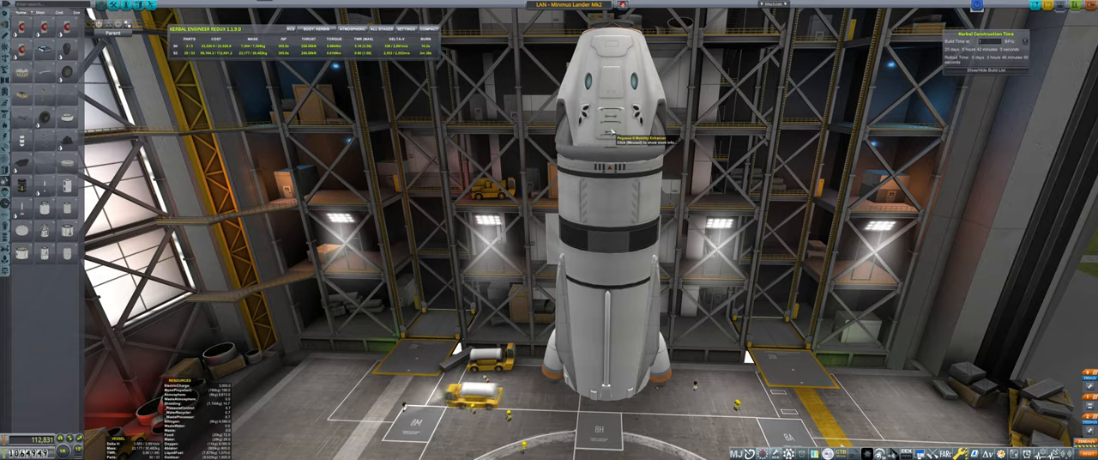
{"action": "mouse_move", "coordinate": [611, 133]}
{"action": "left_mouse_down"}
{"action": "mouse_move", "coordinate": [624, 135]}
{"action": "mouse_move", "coordinate": [609, 172]}
{"action": "left_mouse_up"}
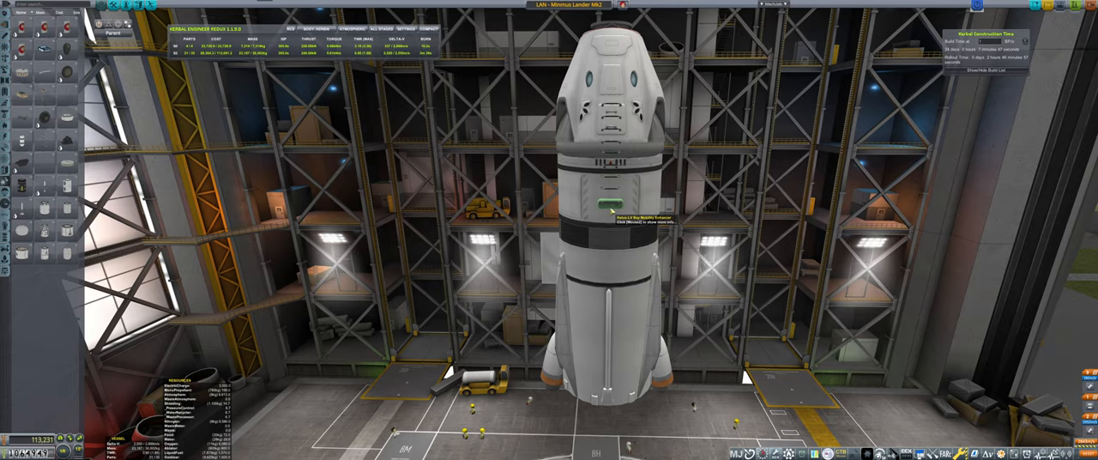
{"action": "right_click", "coordinate": [611, 210]}
{"action": "left_click_drag", "start_coordinate": [611, 210], "coordinate": [389, 187]}
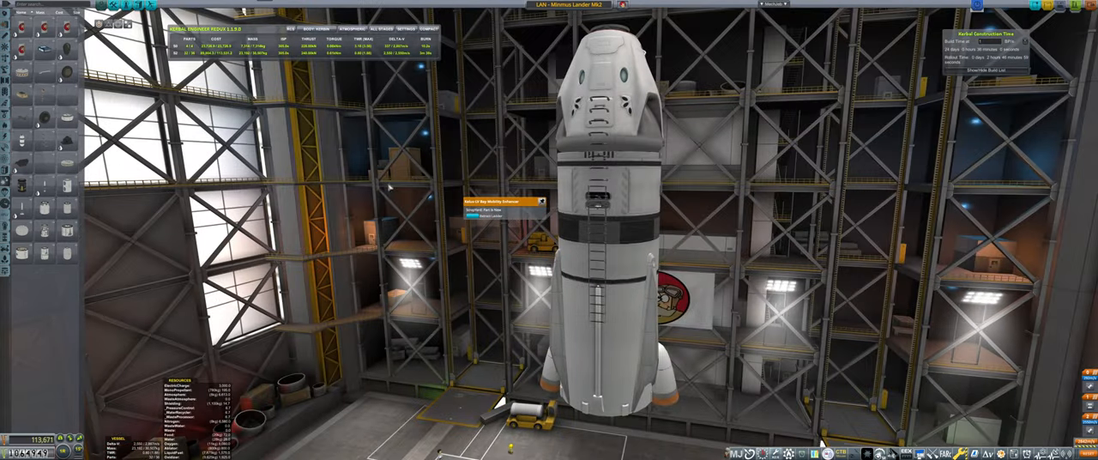
{"action": "scroll", "coordinate": [595, 306], "scroll_direction": "down", "scroll_amount": 2}
{"action": "scroll", "coordinate": [595, 304], "scroll_direction": "down", "scroll_amount": 2}
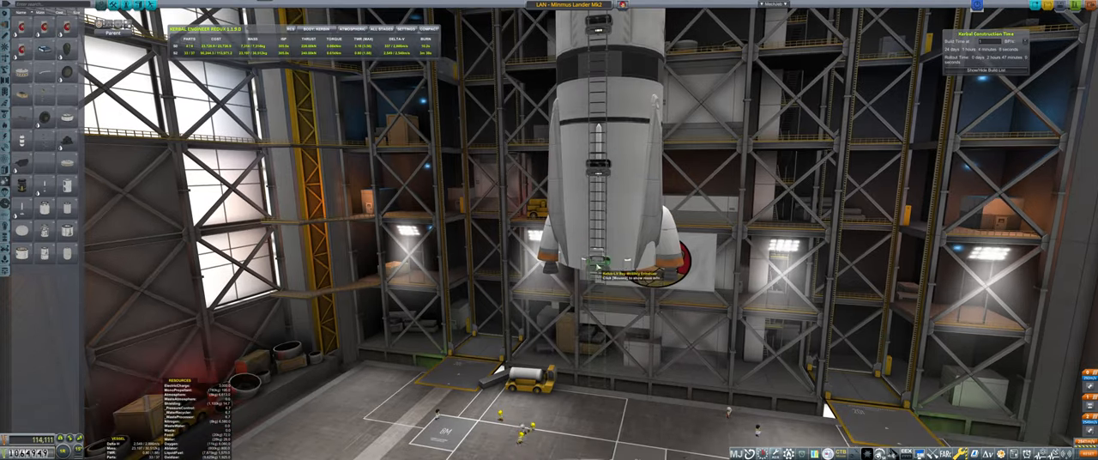
{"action": "scroll", "coordinate": [598, 266], "scroll_direction": "up", "scroll_amount": 2}
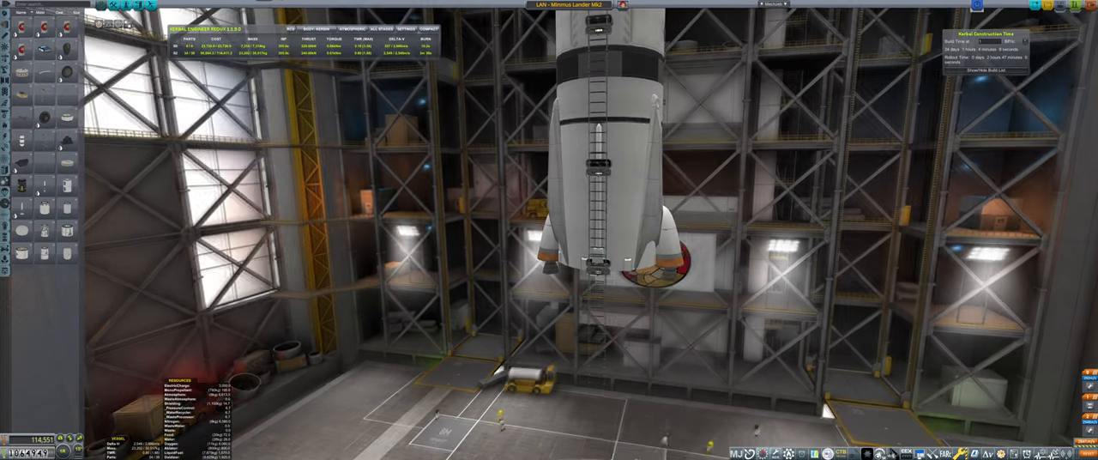
- Extend the Falcon Landing Gear legs and recheck the ladder's settings
{"action": "right_click", "coordinate": [549, 236]}
{"action": "left_click", "coordinate": [463, 230]}
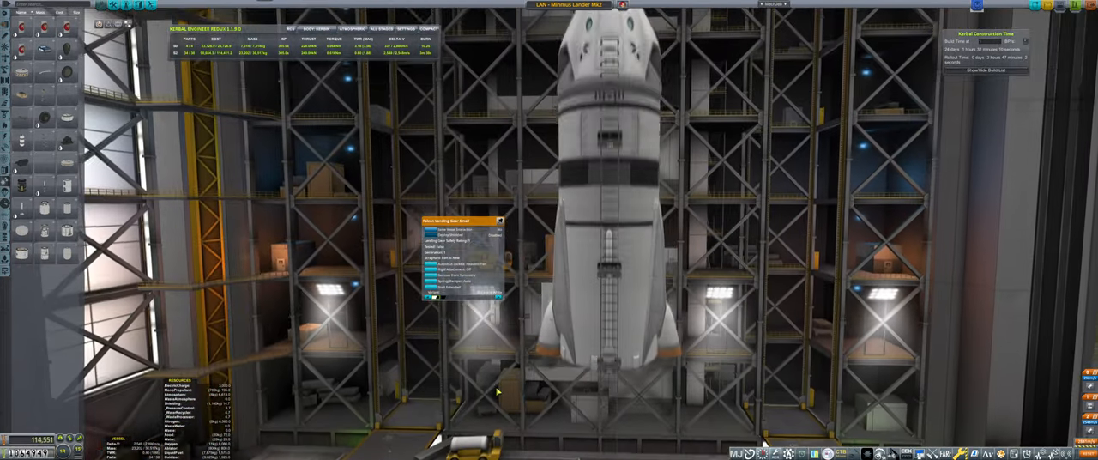
{"action": "scroll", "coordinate": [496, 392], "scroll_direction": "up", "scroll_amount": 2}
{"action": "right_click", "coordinate": [661, 167]}
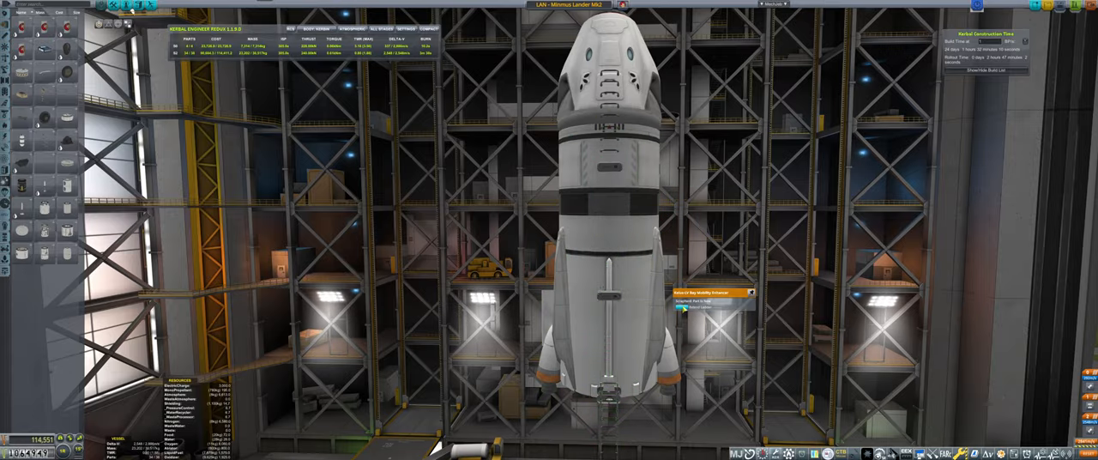
{"action": "left_click_drag", "start_coordinate": [703, 293], "coordinate": [493, 387]}
{"action": "mouse_move", "coordinate": [436, 447]}
{"action": "left_mouse_down"}
{"action": "mouse_move", "coordinate": [606, 429]}
{"action": "mouse_move", "coordinate": [600, 360]}
{"action": "left_mouse_up"}
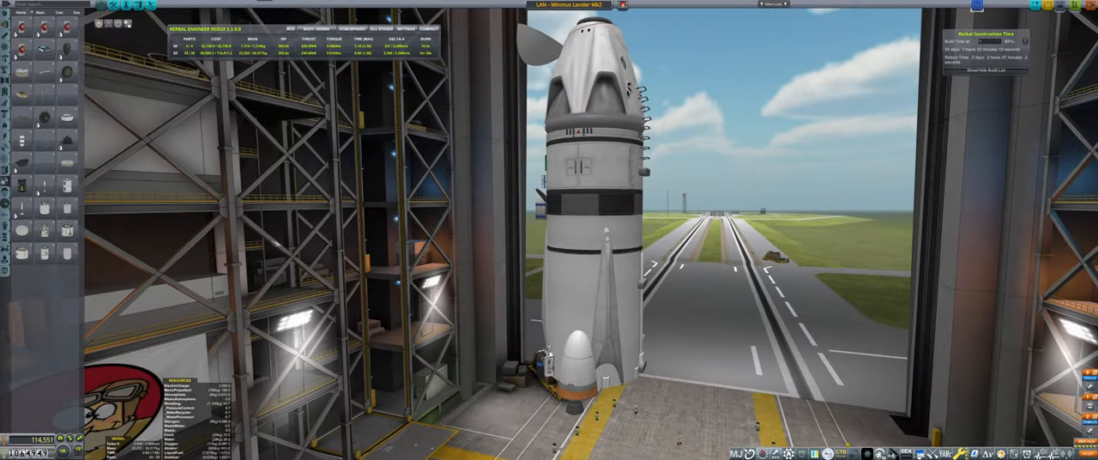
{"action": "right_click", "coordinate": [589, 183]}
{"action": "left_click_drag", "start_coordinate": [589, 184], "coordinate": [589, 257]}
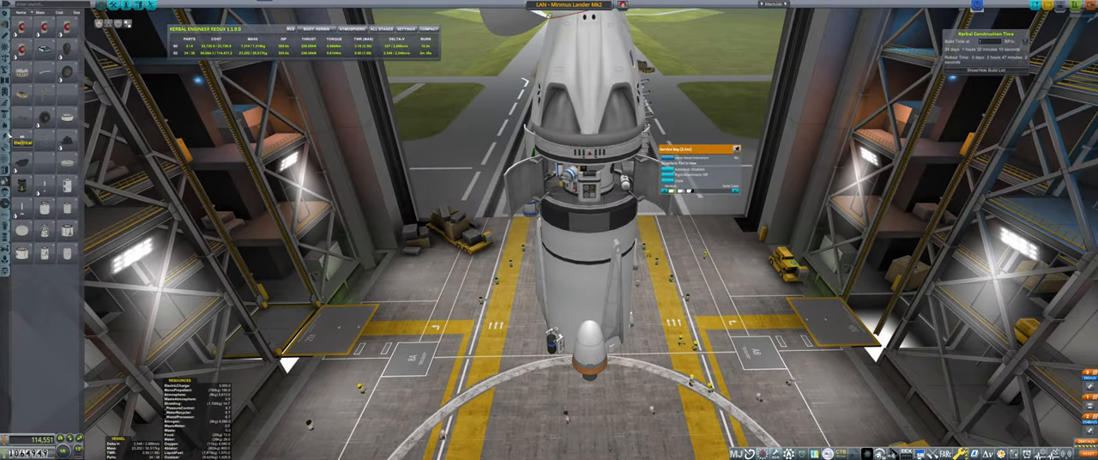
{"action": "left_click", "coordinate": [9, 136]}
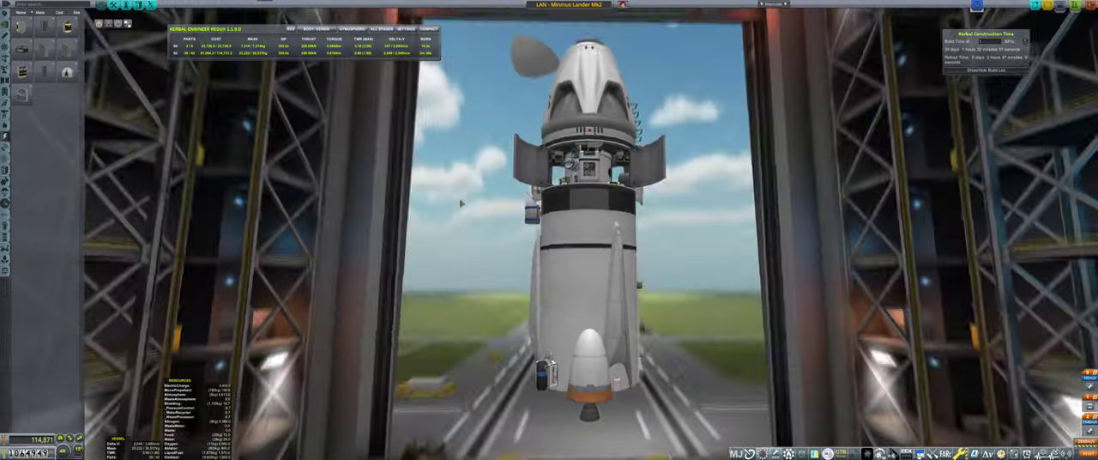
{"action": "left_click_drag", "start_coordinate": [614, 199], "coordinate": [625, 176]}
{"action": "right_click", "coordinate": [624, 176]}
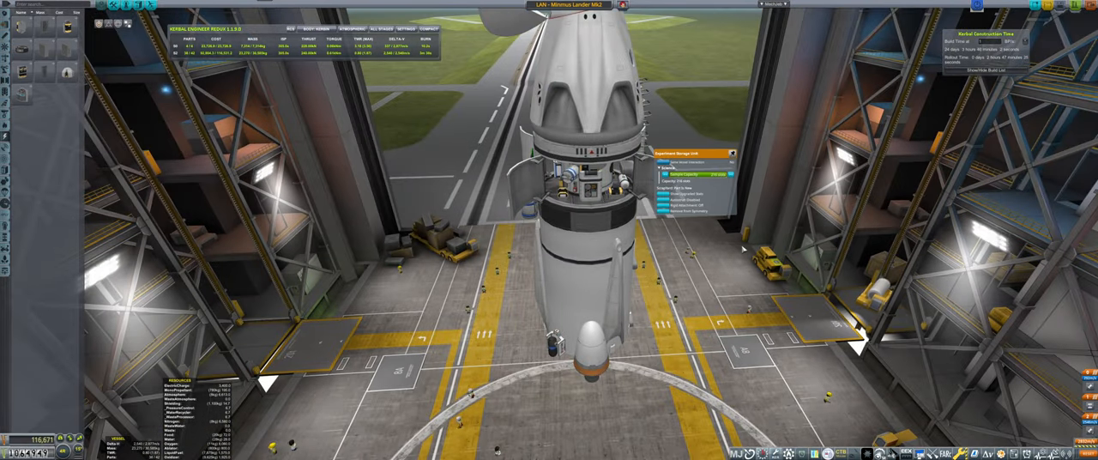
{"action": "left_click", "coordinate": [678, 194]}
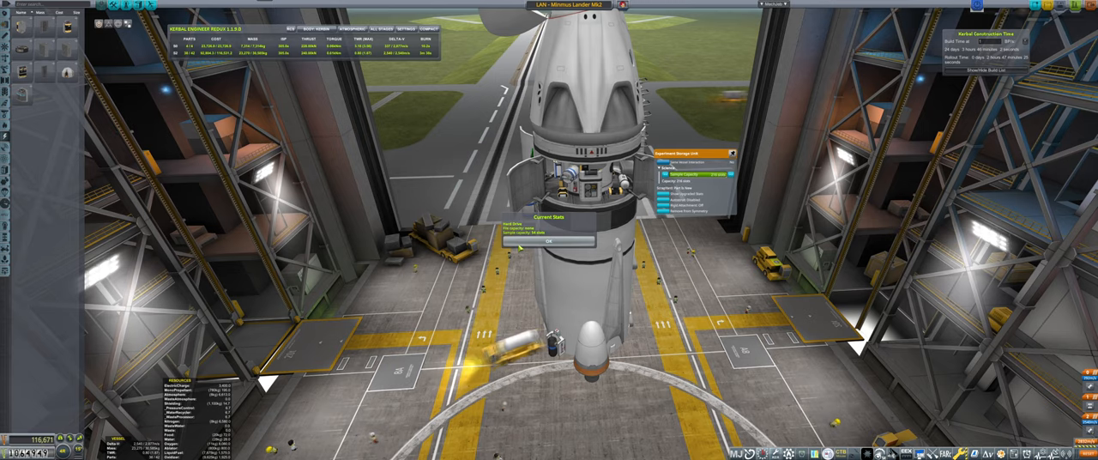
{"action": "left_click", "coordinate": [731, 154]}
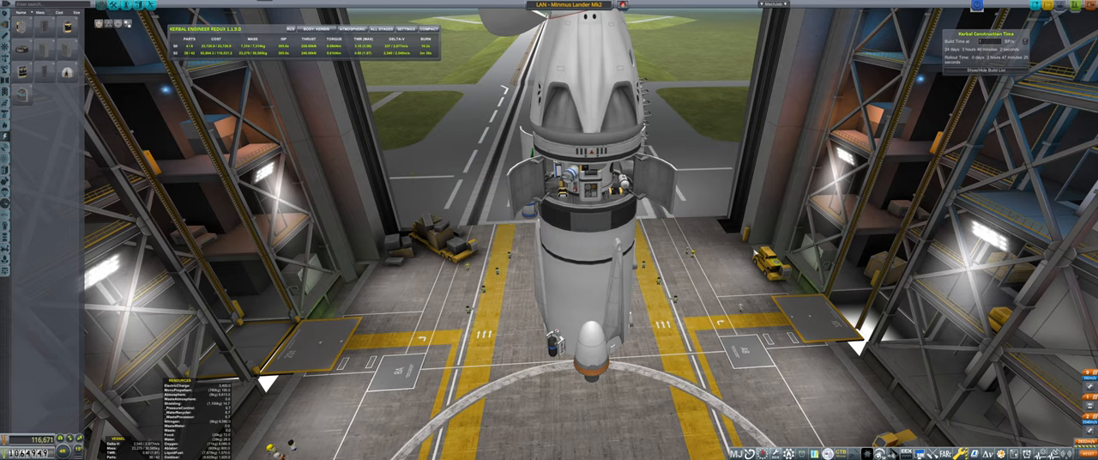
{"action": "left_click", "coordinate": [581, 221]}
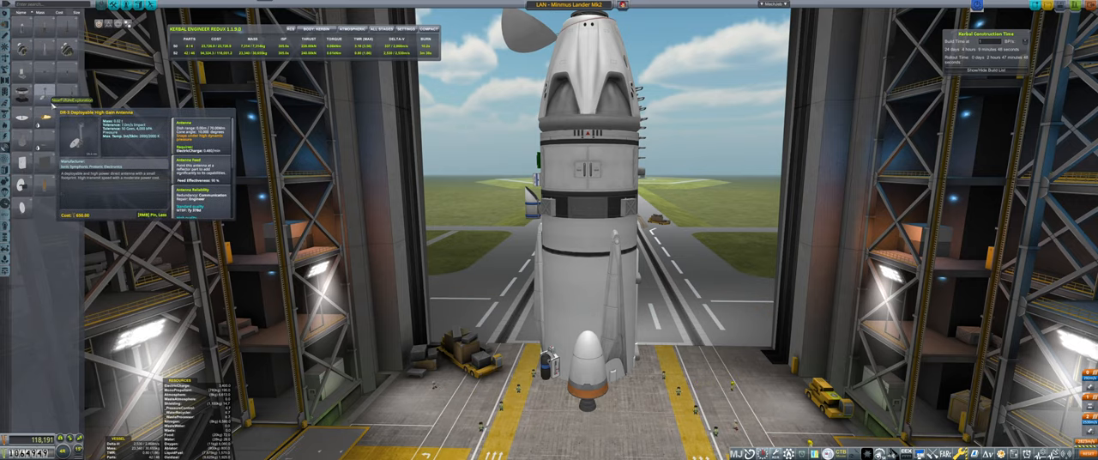
- Attach the HG-20 High Gain Antenna to the side of the lander's fuel tank
{"action": "left_click", "coordinate": [45, 116]}
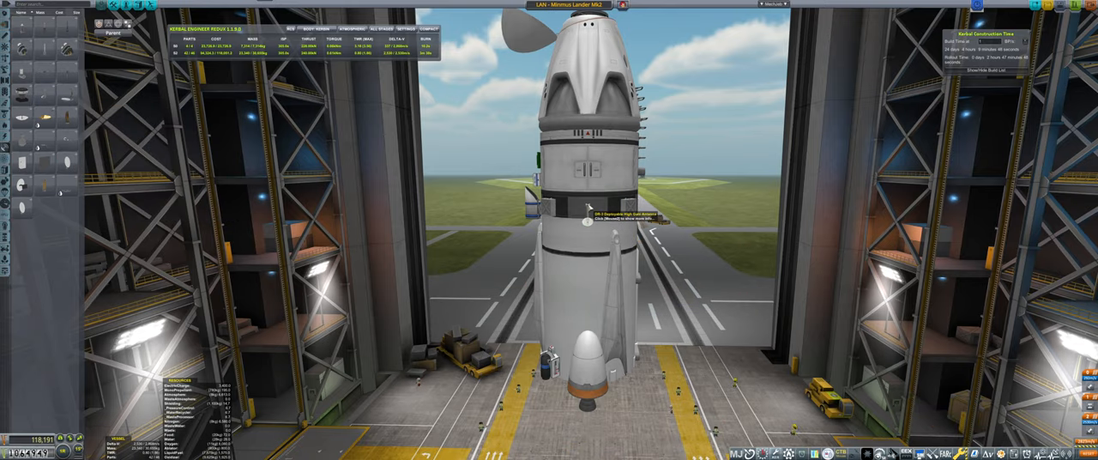
{"action": "right_click", "coordinate": [588, 212]}
{"action": "left_click_drag", "start_coordinate": [589, 212], "coordinate": [459, 373]}
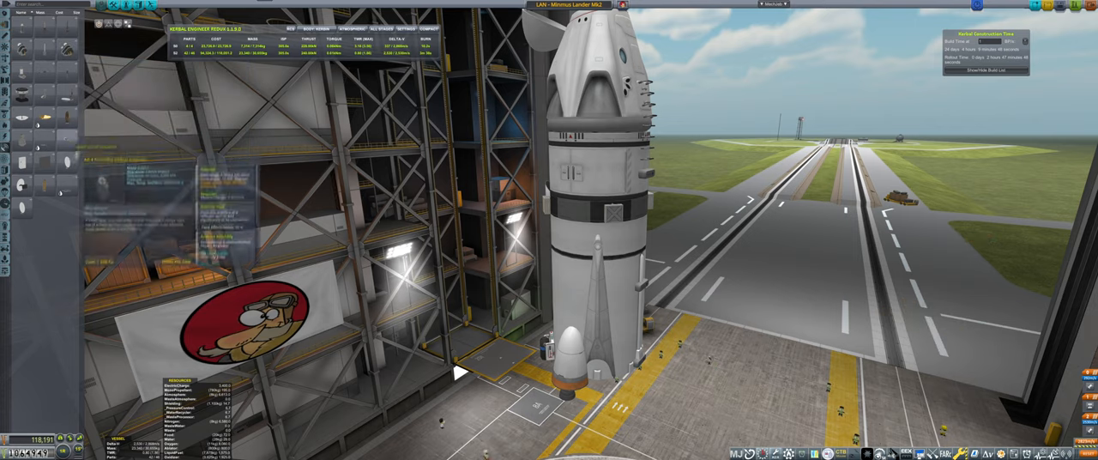
{"action": "mouse_move", "coordinate": [66, 188]}
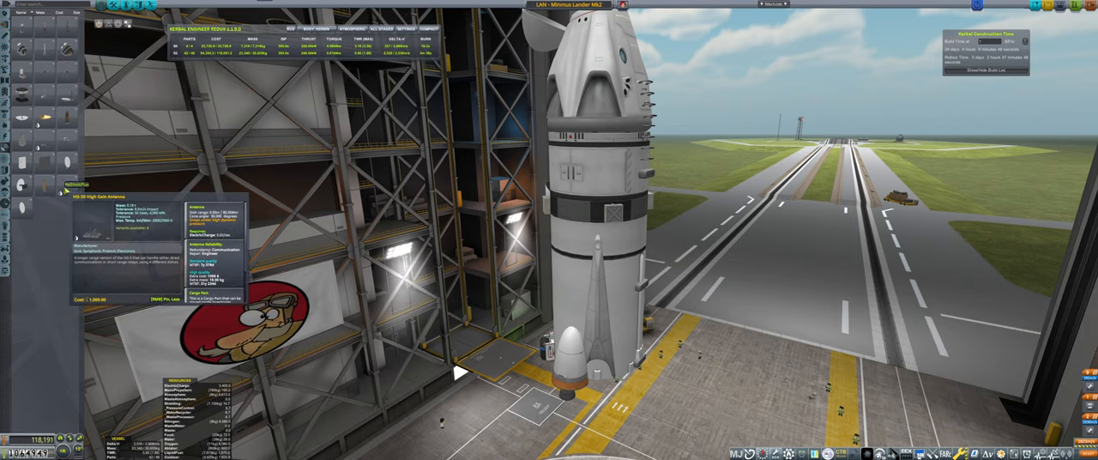
{"action": "left_click", "coordinate": [573, 266]}
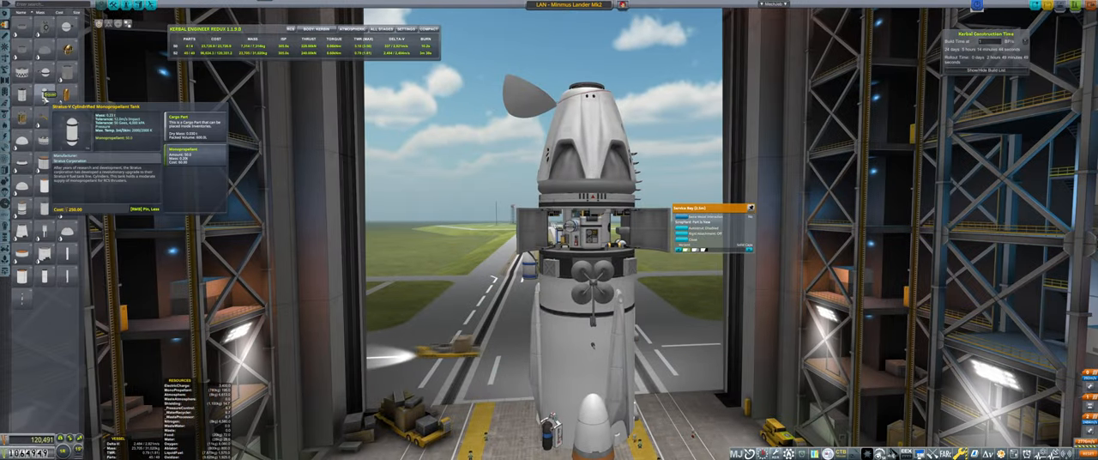
- Check the Air Tools readout and the Navigation Light Mk1's settings
{"action": "left_click", "coordinate": [67, 116]}
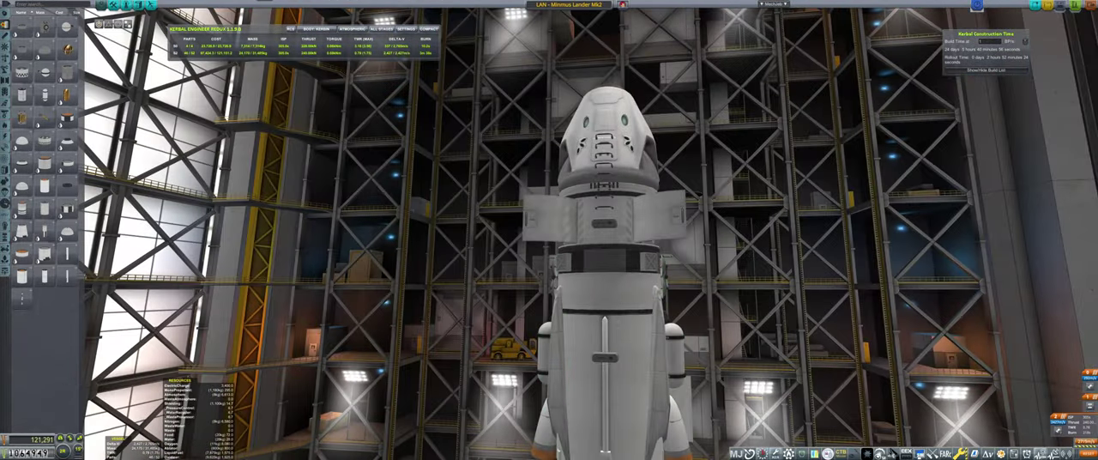
{"action": "left_click", "coordinate": [1040, 453]}
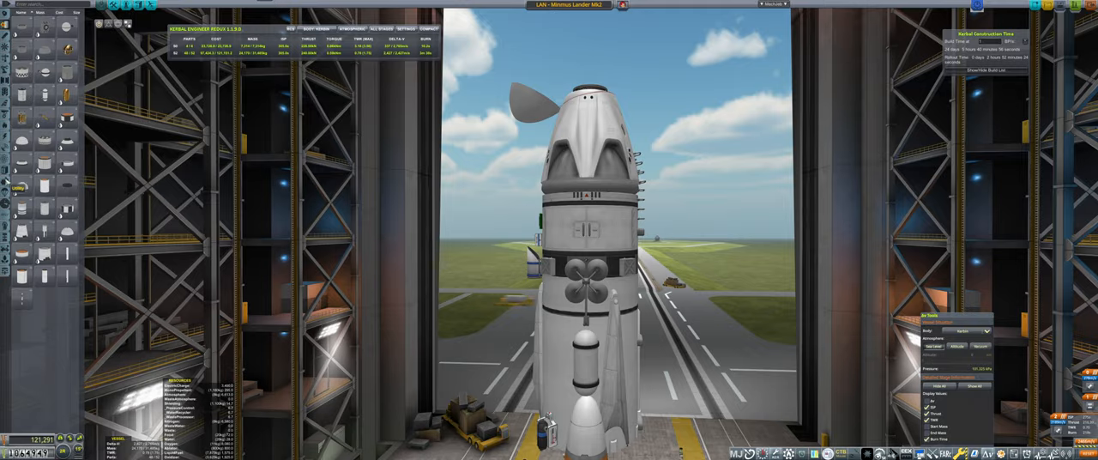
{"action": "left_click", "coordinate": [7, 182]}
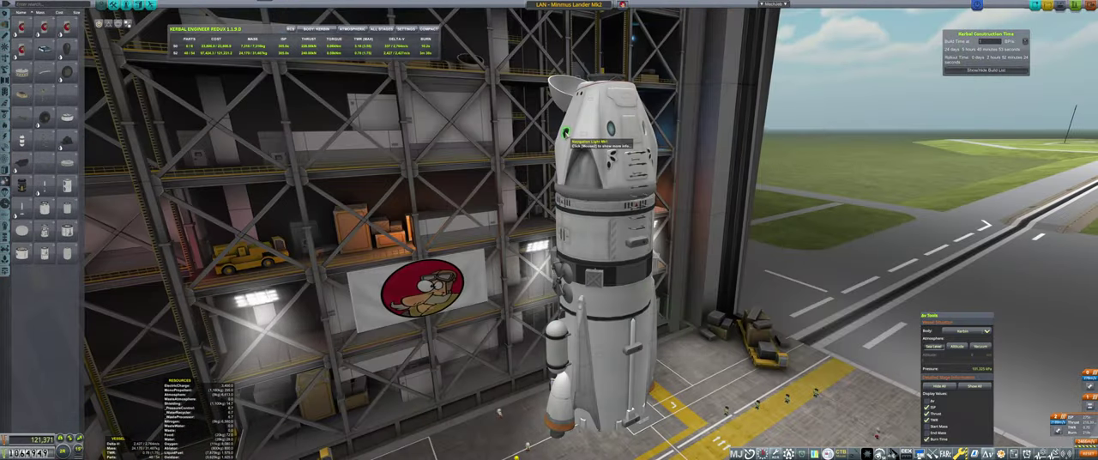
{"action": "right_click", "coordinate": [599, 137]}
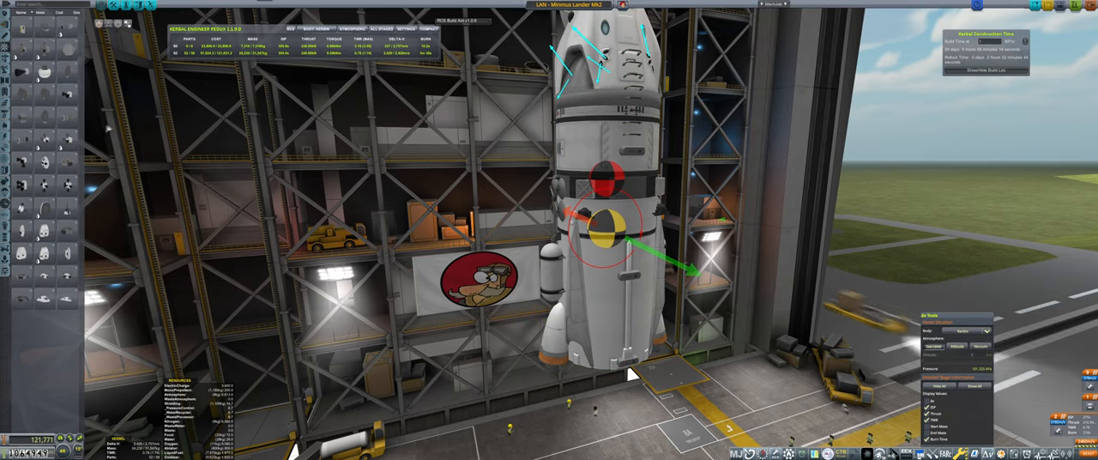
- Review the command pod's crew seat inventory and its life-support configuration
{"action": "right_click", "coordinate": [631, 374]}
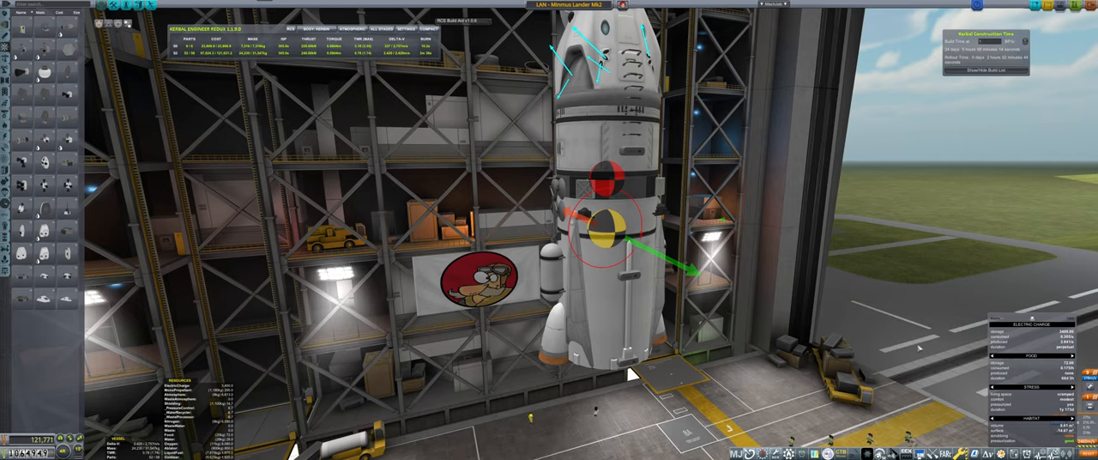
{"action": "right_click", "coordinate": [629, 371]}
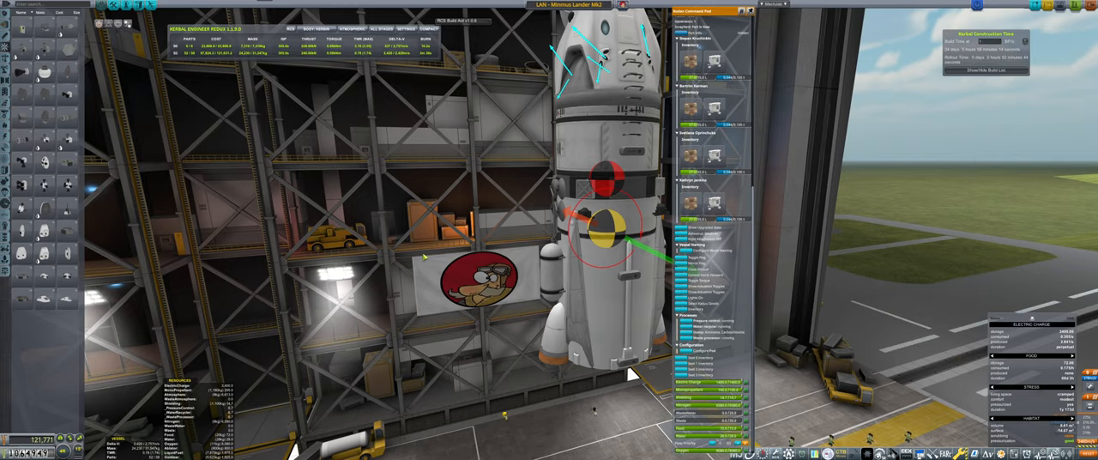
{"action": "left_click", "coordinate": [683, 362]}
{"action": "left_click_drag", "start_coordinate": [45, 20], "coordinate": [261, 150]}
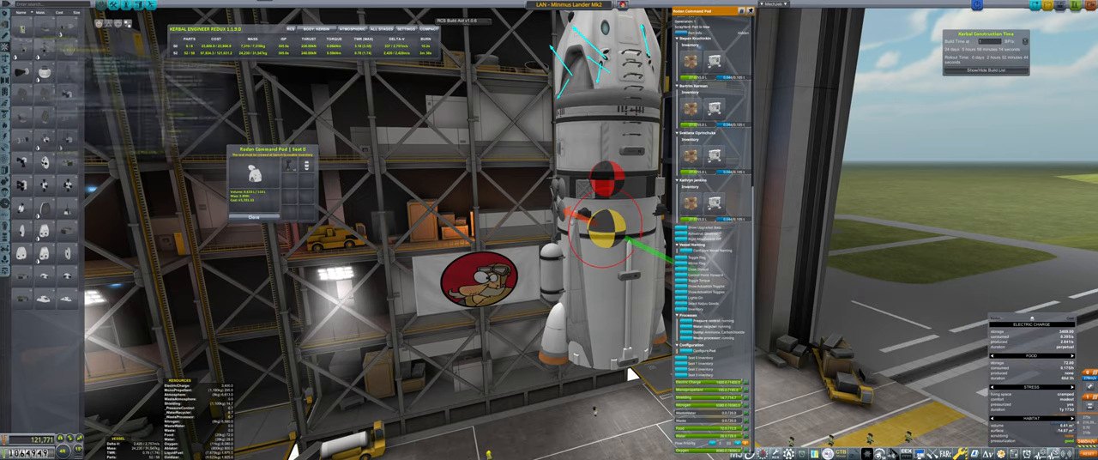
{"action": "left_click", "coordinate": [4, 262]}
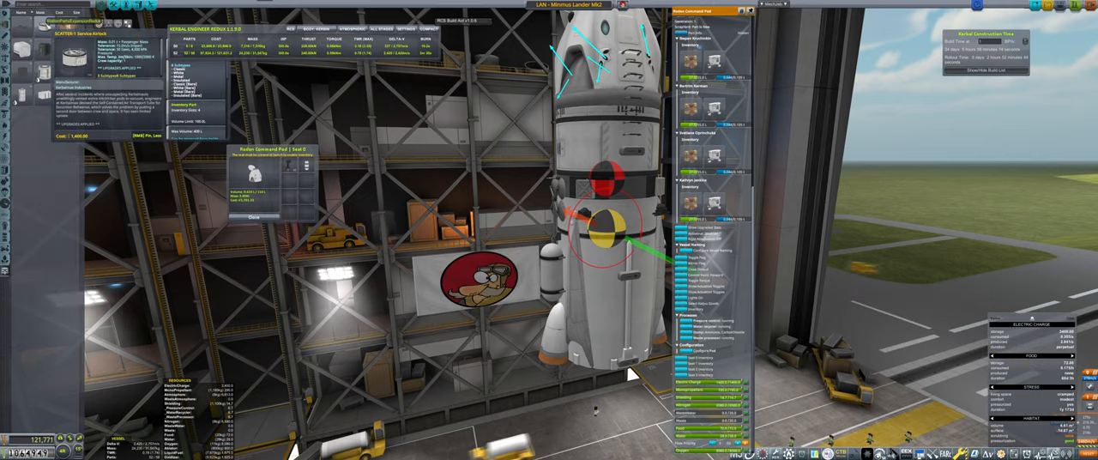
{"action": "left_click", "coordinate": [253, 218]}
{"action": "left_click", "coordinate": [686, 351]}
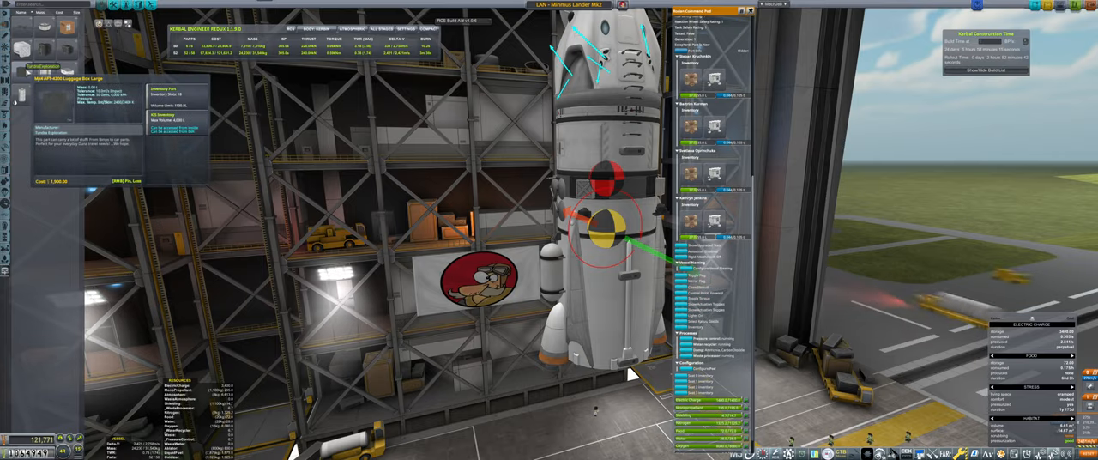
{"action": "mouse_move", "coordinate": [632, 372]}
{"action": "left_mouse_down"}
{"action": "mouse_move", "coordinate": [420, 391]}
{"action": "mouse_move", "coordinate": [641, 380]}
{"action": "left_mouse_up"}
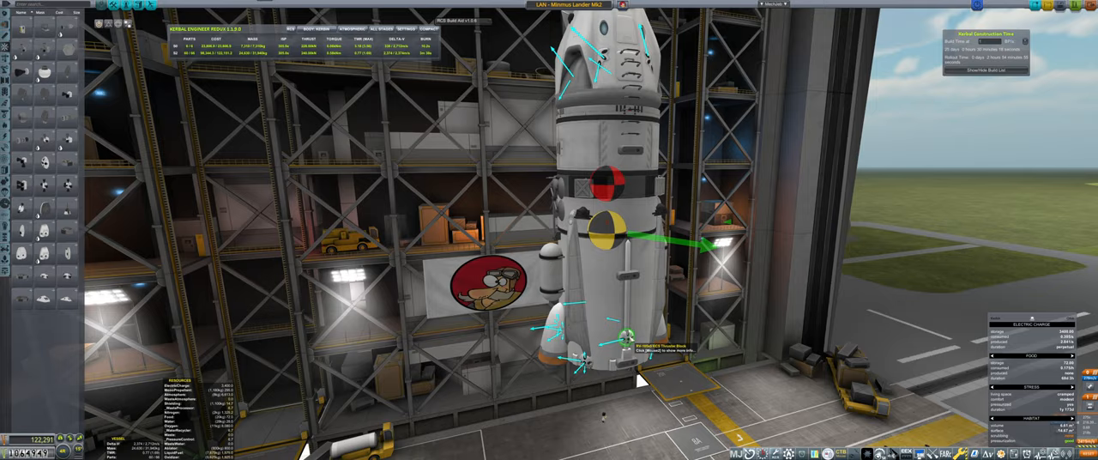
- Expand the RCS Build Aid readout and inspect thruster balance around the lower hull
{"action": "left_click", "coordinate": [464, 24]}
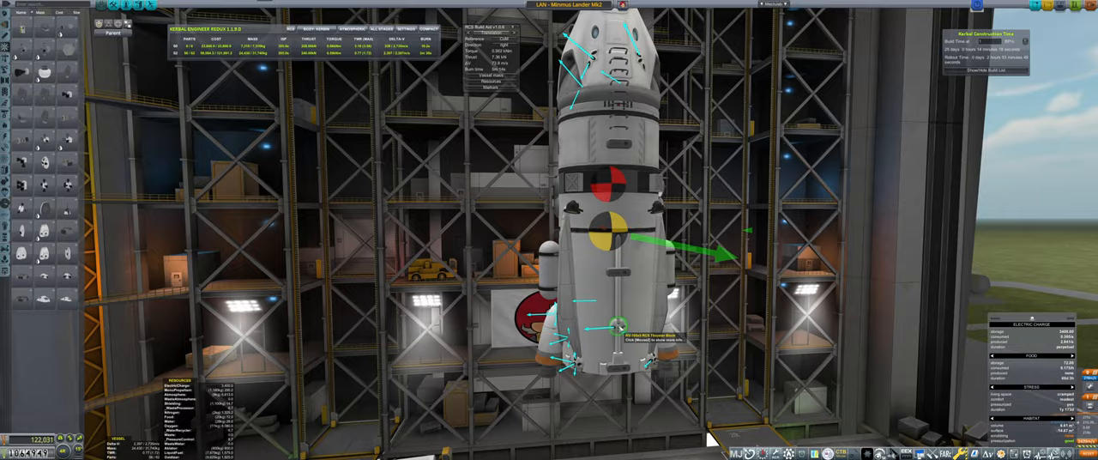
{"action": "left_click_drag", "start_coordinate": [618, 335], "coordinate": [348, 221]}
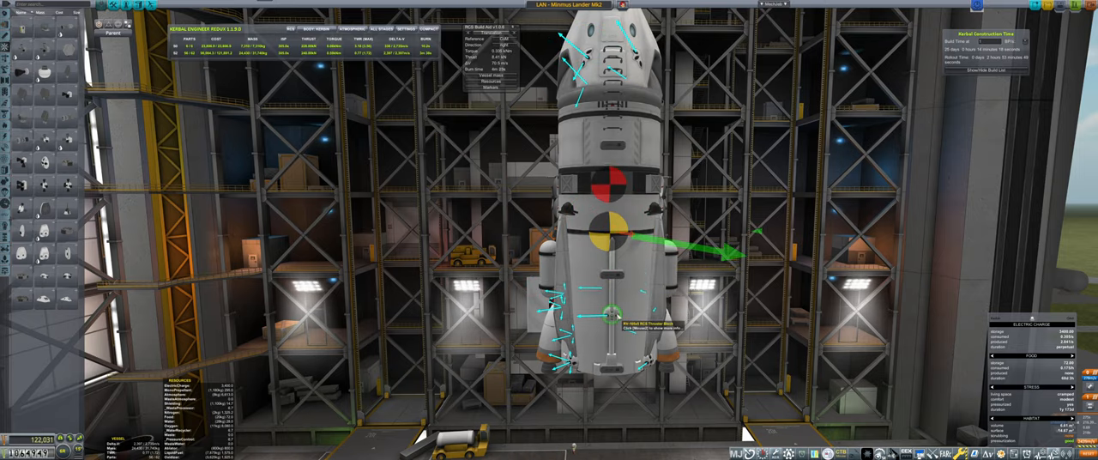
{"action": "left_click_drag", "start_coordinate": [612, 312], "coordinate": [605, 307]}
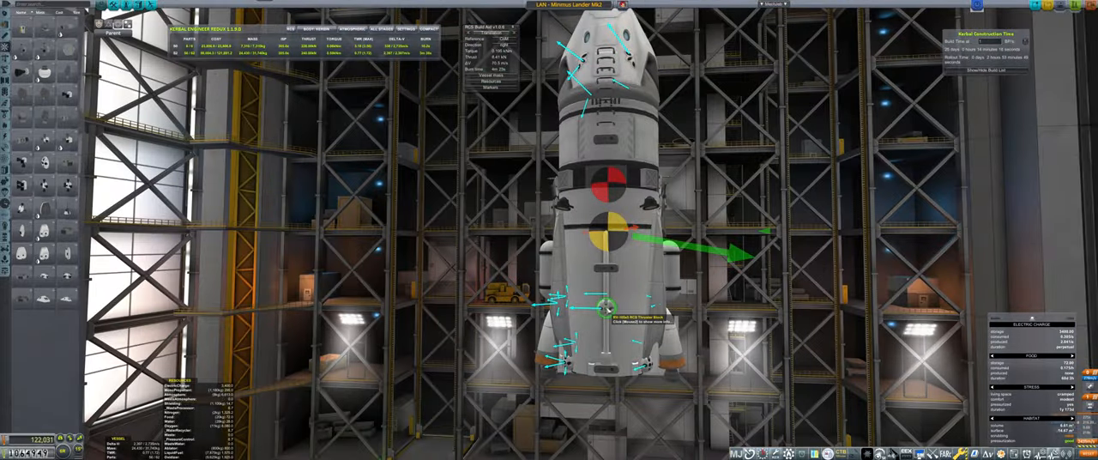
{"action": "left_click_drag", "start_coordinate": [797, 304], "coordinate": [541, 444]}
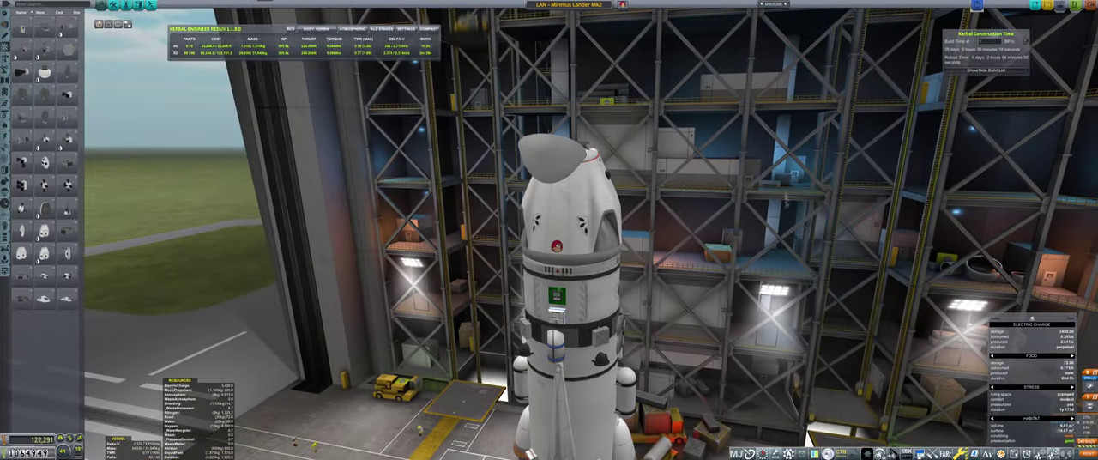
- Attach a drogue parachute to the top of the capsule
{"action": "mouse_move", "coordinate": [1060, 8]}
{"action": "left_mouse_down"}
{"action": "mouse_move", "coordinate": [916, 208]}
{"action": "mouse_move", "coordinate": [772, 273]}
{"action": "left_mouse_up"}
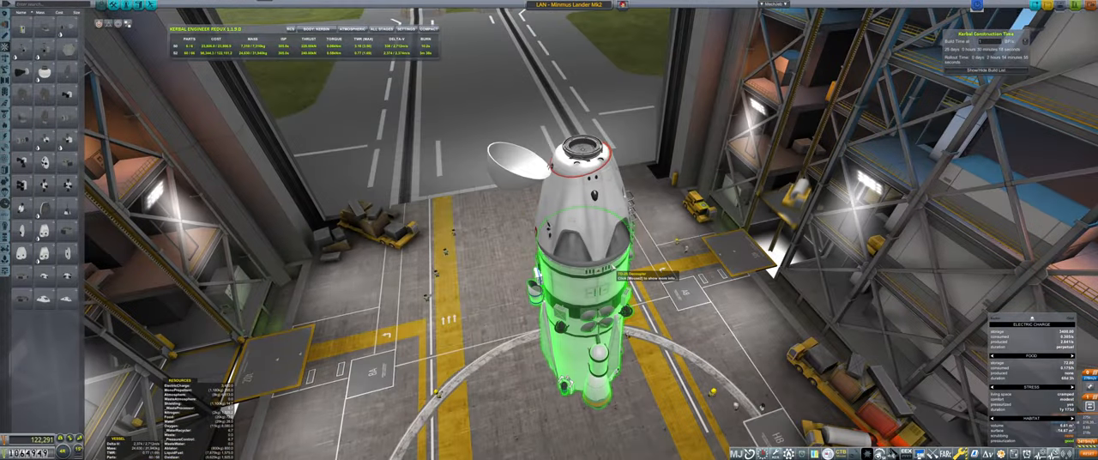
{"action": "left_click", "coordinate": [6, 200]}
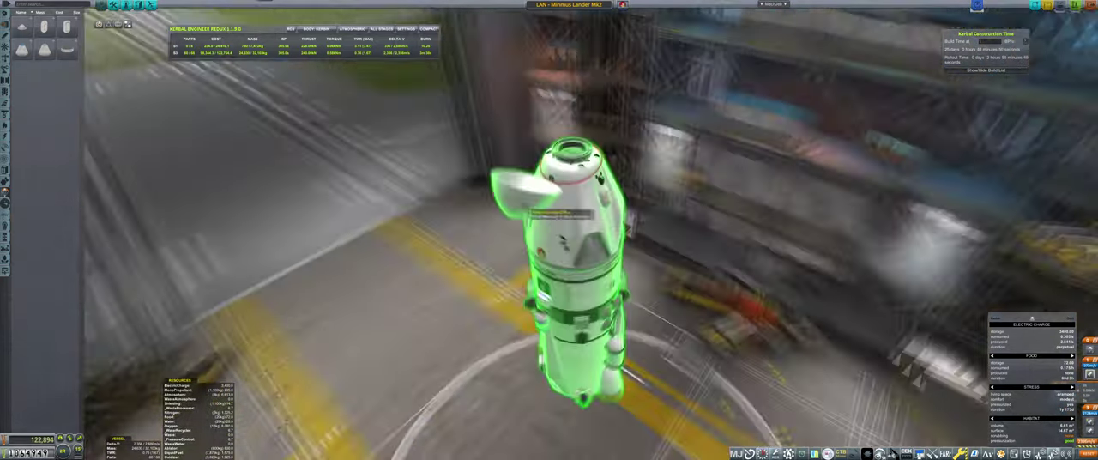
{"action": "left_click_drag", "start_coordinate": [595, 210], "coordinate": [480, 214]}
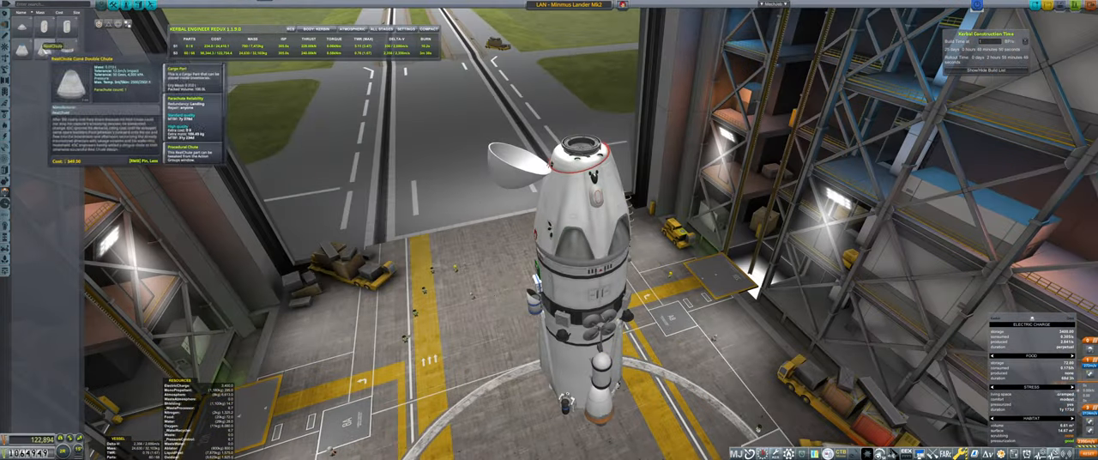
{"action": "left_click", "coordinate": [45, 47]}
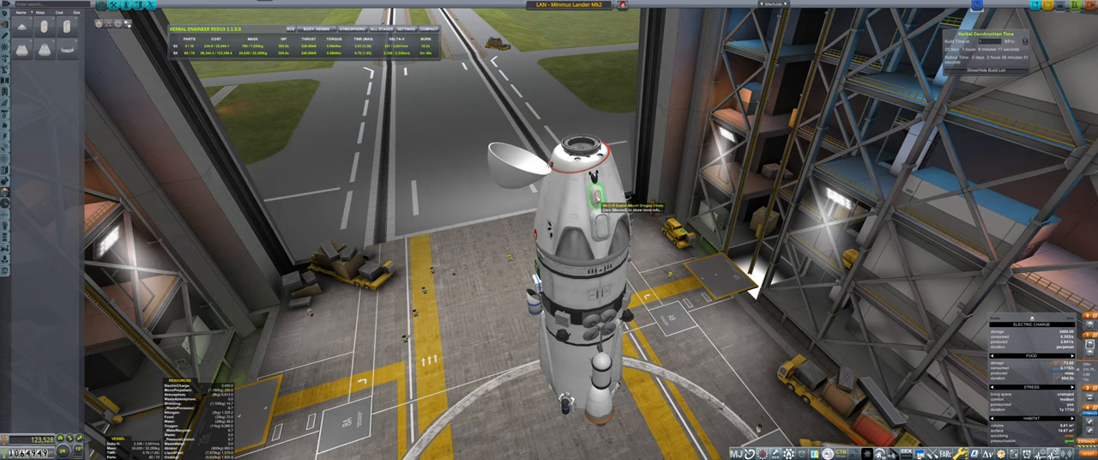
{"action": "left_click", "coordinate": [595, 190]}
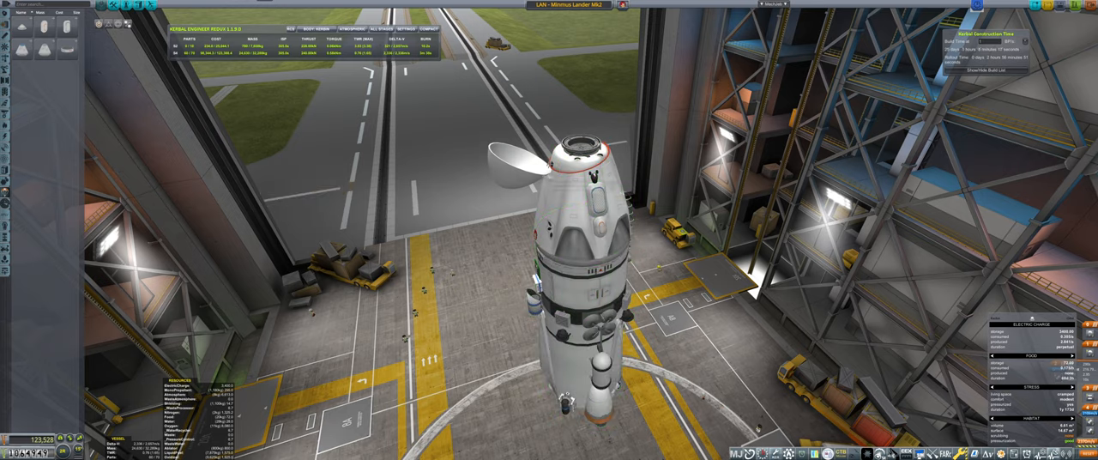
- Check the command pod's settings and bring up the Action Groups editor
{"action": "right_click", "coordinate": [595, 189]}
{"action": "left_click_drag", "start_coordinate": [596, 189], "coordinate": [600, 283]}
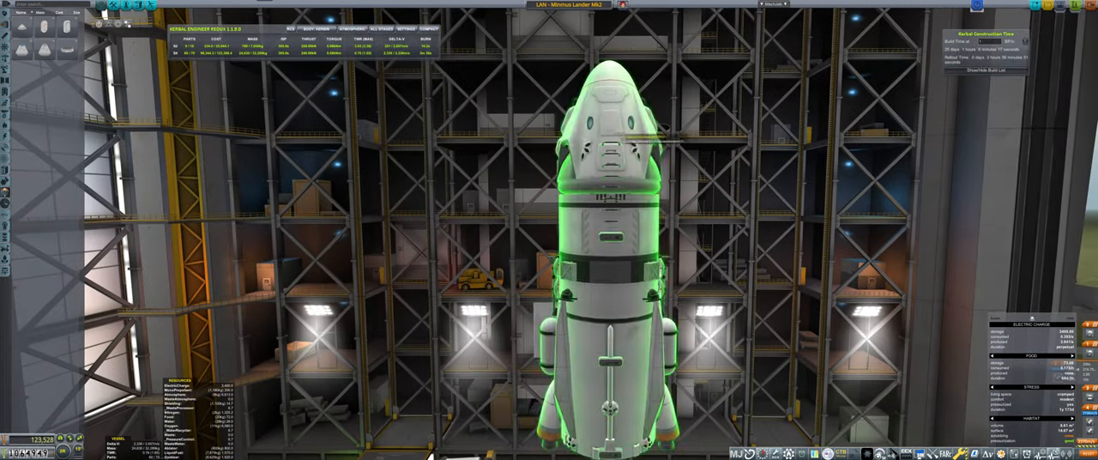
{"action": "left_click", "coordinate": [127, 6]}
{"action": "scroll", "coordinate": [424, 438], "scroll_direction": "down", "scroll_amount": 2}
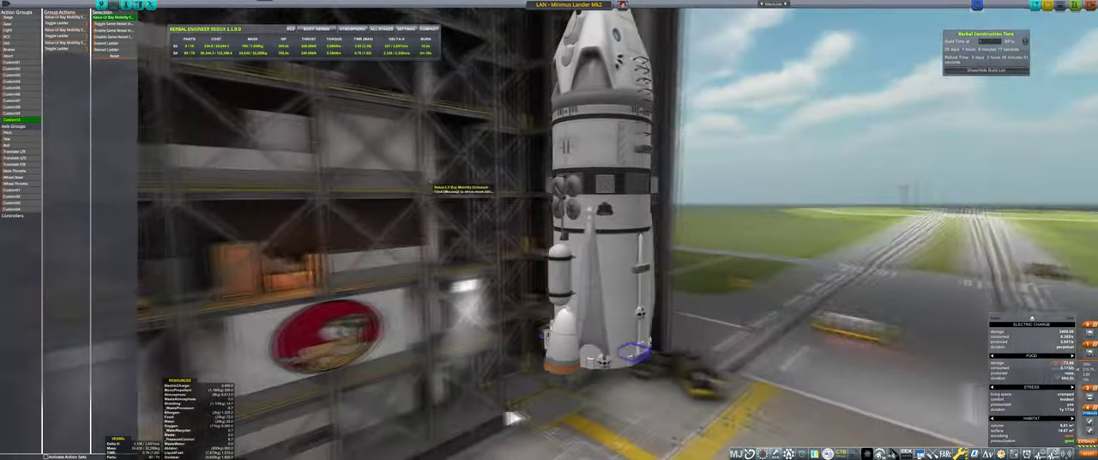
- View the Communotron 16 and HG-55 antenna bindings under Custom01 and Custom03
{"action": "left_click_drag", "start_coordinate": [310, 176], "coordinate": [309, 176]}
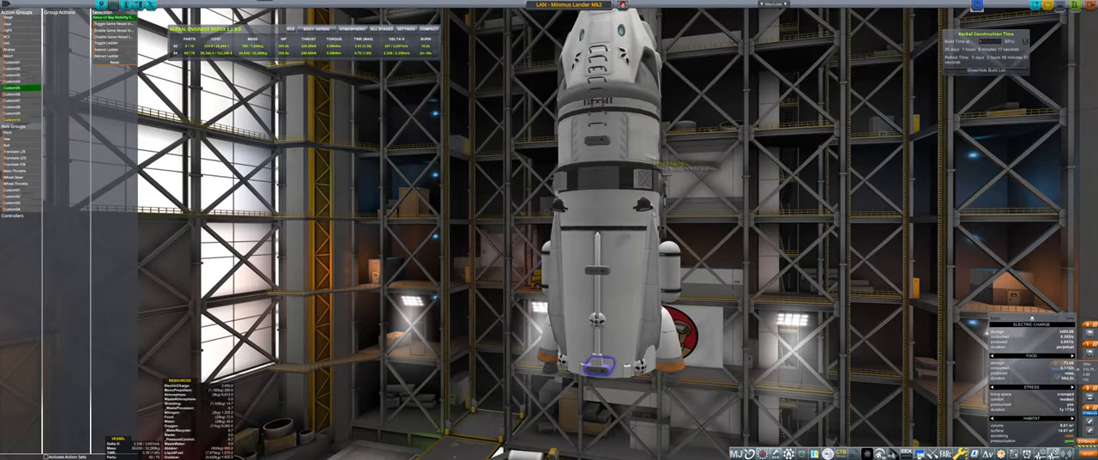
{"action": "mouse_move", "coordinate": [498, 449]}
{"action": "left_mouse_down"}
{"action": "mouse_move", "coordinate": [560, 396]}
{"action": "mouse_move", "coordinate": [253, 436]}
{"action": "left_mouse_up"}
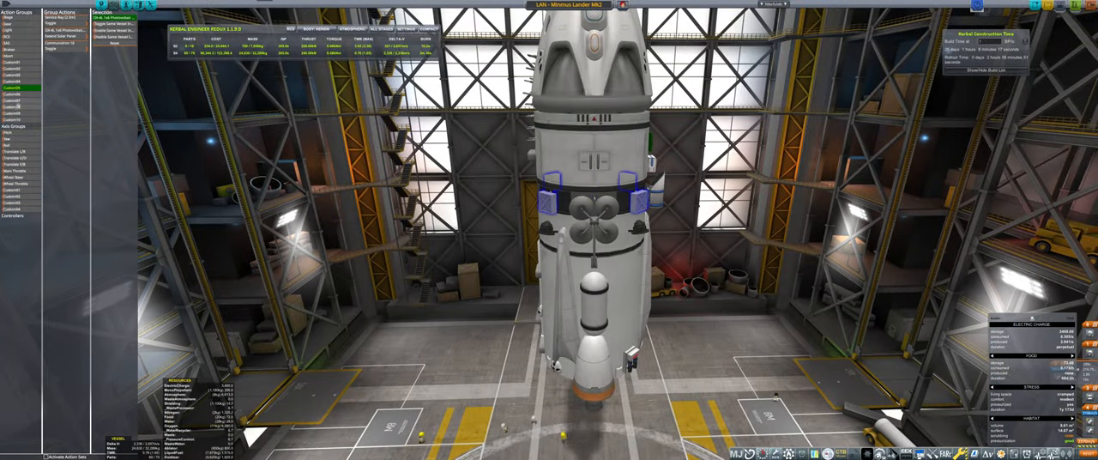
{"action": "left_click", "coordinate": [57, 33]}
{"action": "left_click", "coordinate": [12, 61]}
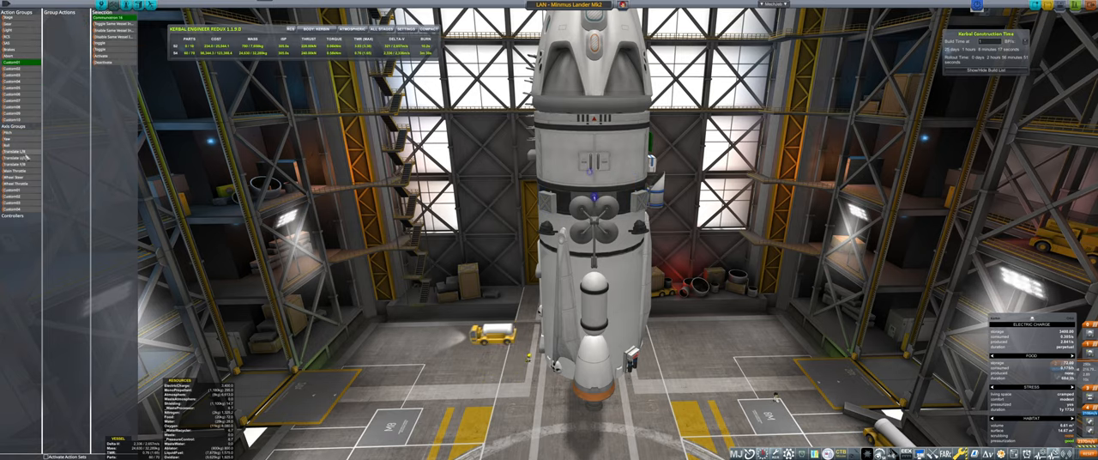
{"action": "left_click", "coordinate": [8, 75]}
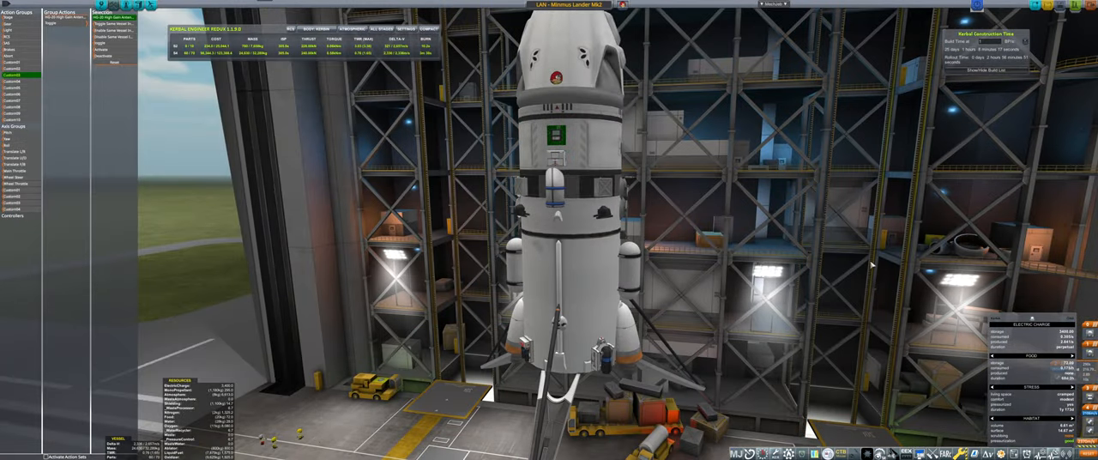
{"action": "scroll", "coordinate": [871, 266], "scroll_direction": "down", "scroll_amount": 3}
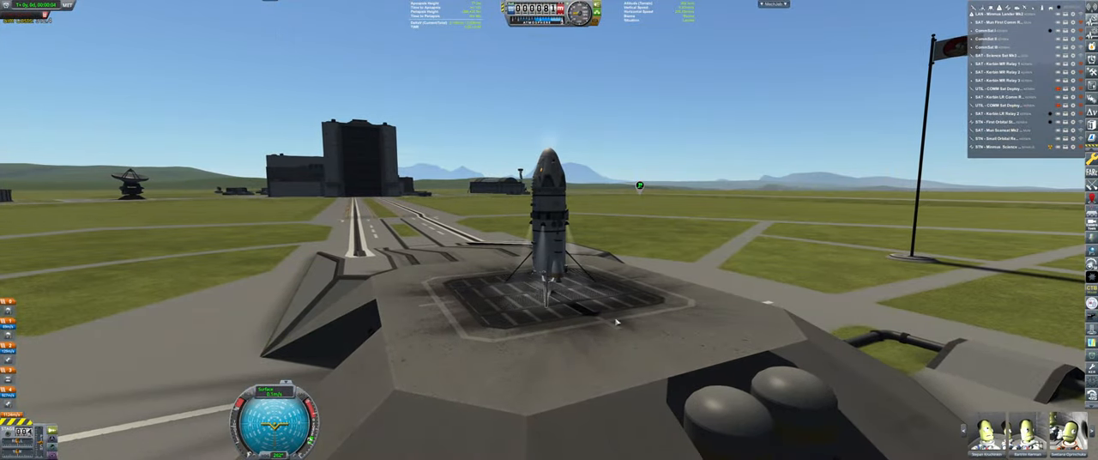
{"action": "scroll", "coordinate": [432, 285], "scroll_direction": "up", "scroll_amount": 3}
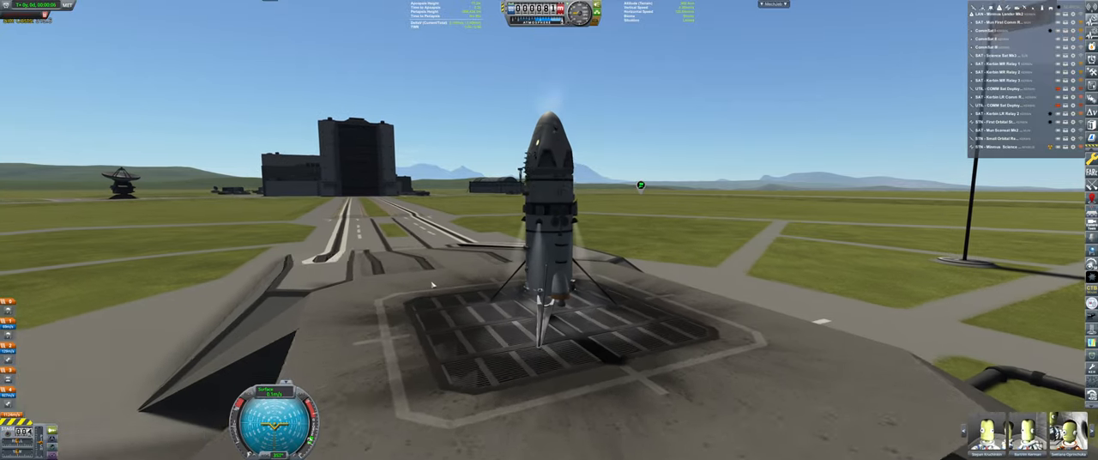
{"action": "scroll", "coordinate": [432, 284], "scroll_direction": "up", "scroll_amount": 2}
- Inspect the lander on the launchpad and bring up the Seismic Impact Hammer's options
{"action": "left_click_drag", "start_coordinate": [432, 285], "coordinate": [603, 296]}
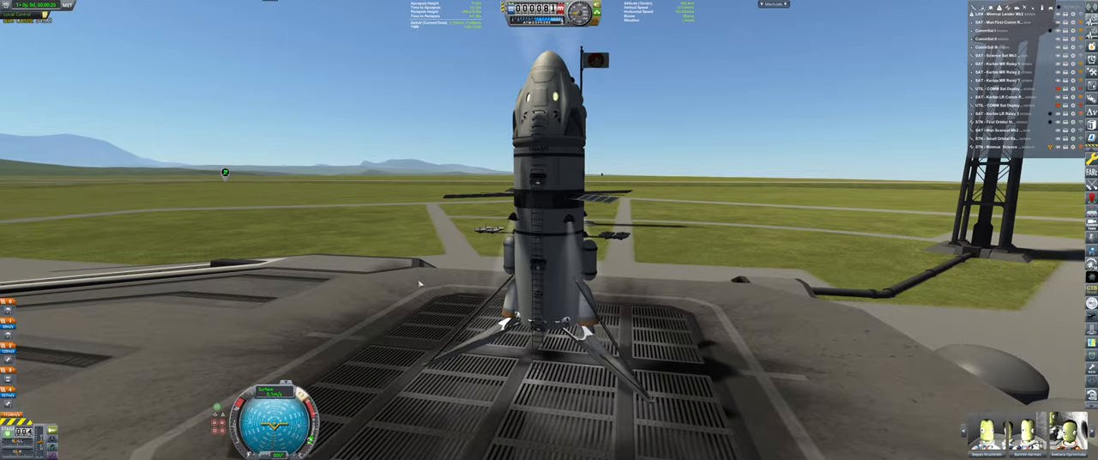
{"action": "mouse_move", "coordinate": [415, 273]}
{"action": "left_mouse_down"}
{"action": "mouse_move", "coordinate": [234, 332]}
{"action": "mouse_move", "coordinate": [716, 268]}
{"action": "left_mouse_up"}
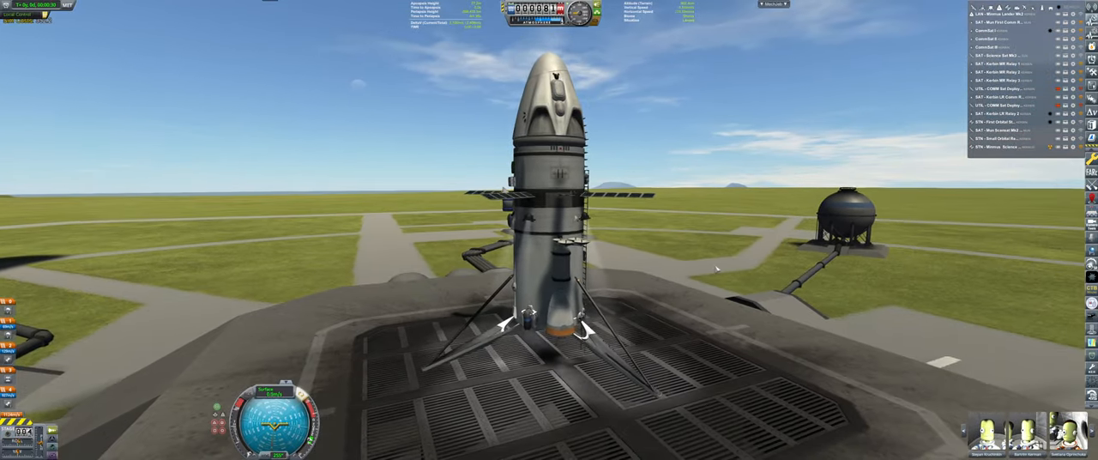
{"action": "right_click", "coordinate": [530, 319]}
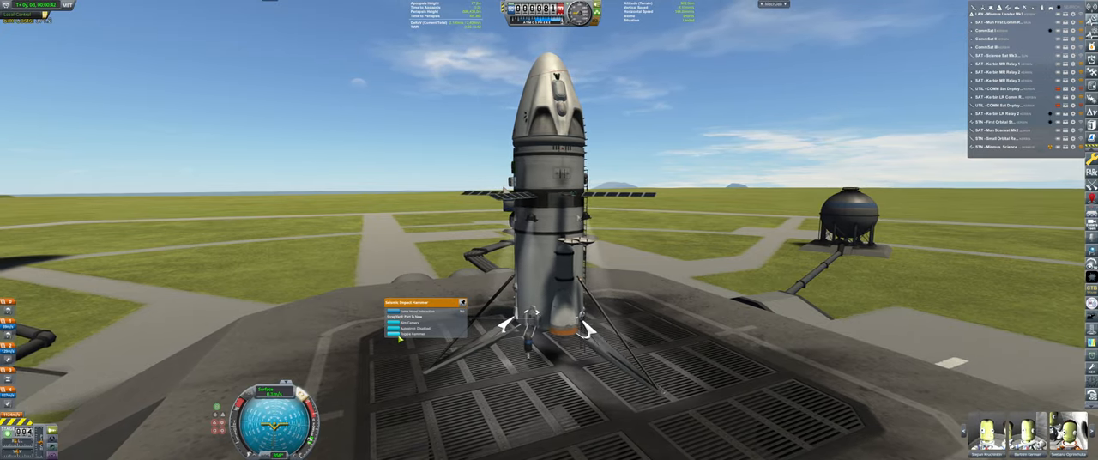
- Keep the seismic data, then run a Laser Surface Scan and store its results
{"action": "mouse_move", "coordinate": [477, 412]}
{"action": "left_mouse_down"}
{"action": "mouse_move", "coordinate": [478, 351]}
{"action": "mouse_move", "coordinate": [614, 347]}
{"action": "left_mouse_up"}
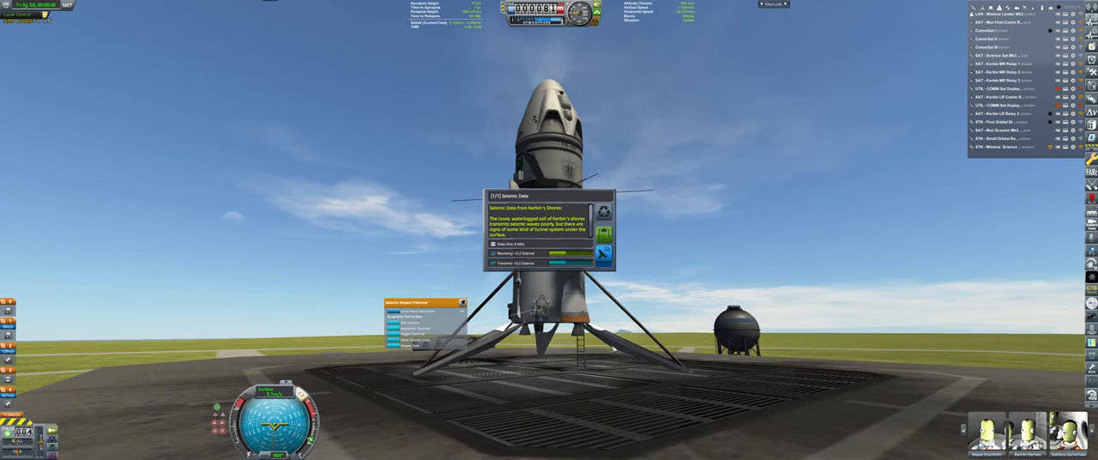
{"action": "left_click_drag", "start_coordinate": [754, 289], "coordinate": [754, 326]}
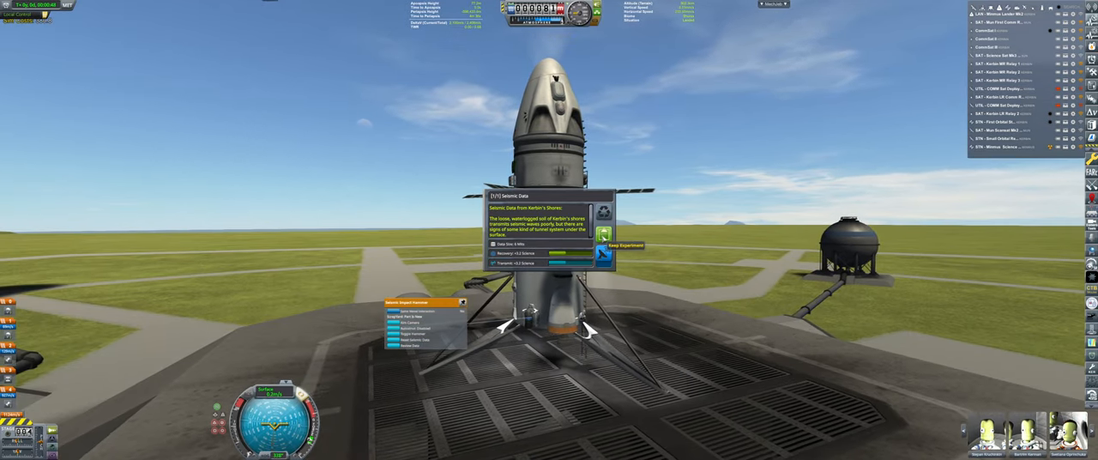
{"action": "left_click", "coordinate": [603, 251]}
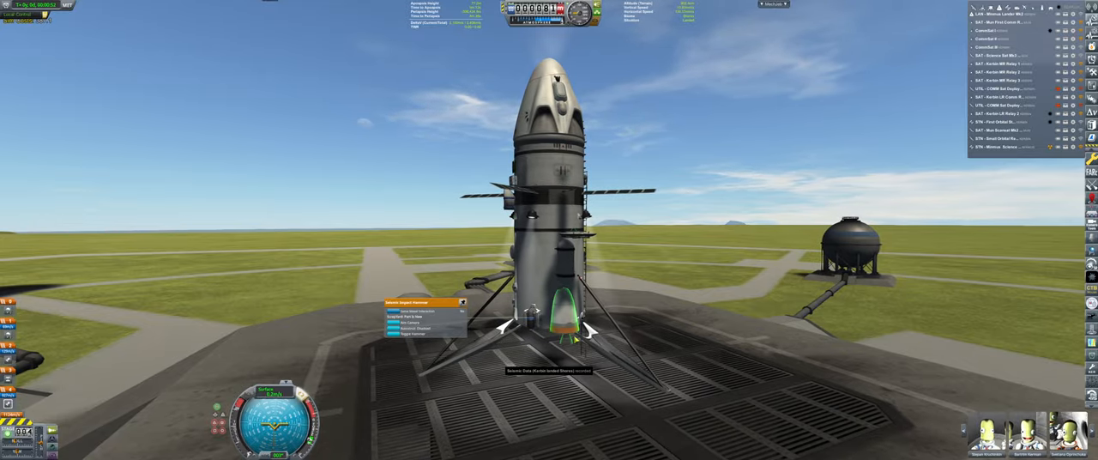
{"action": "left_click_drag", "start_coordinate": [783, 326], "coordinate": [323, 343]}
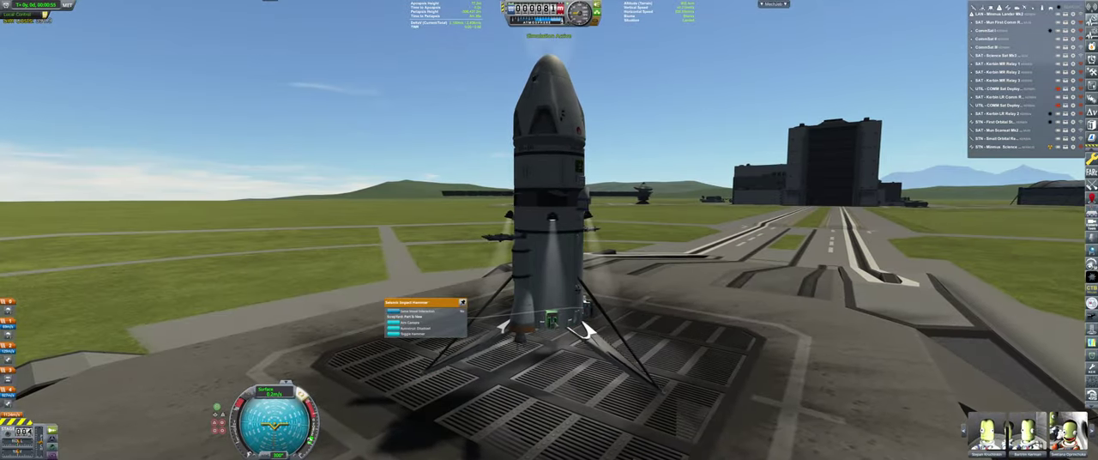
{"action": "right_click", "coordinate": [583, 325]}
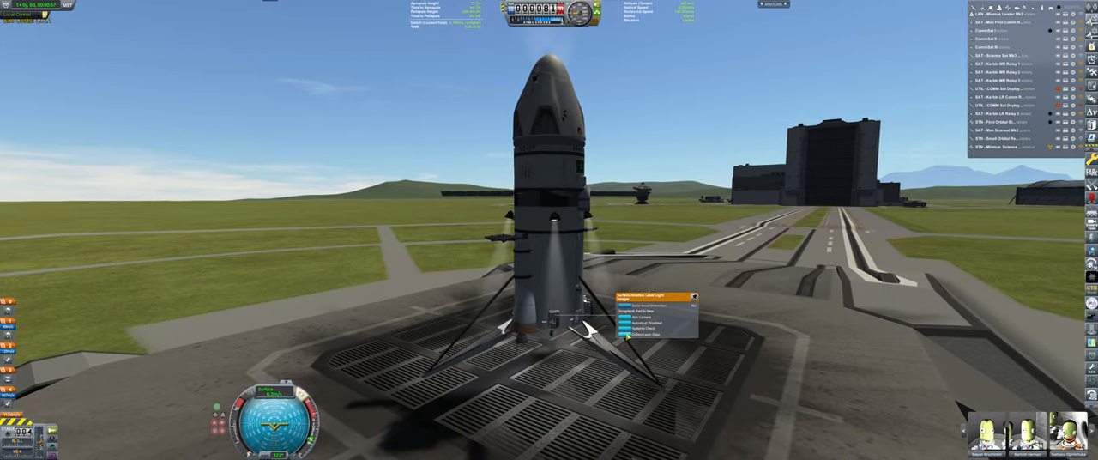
{"action": "left_click", "coordinate": [625, 334]}
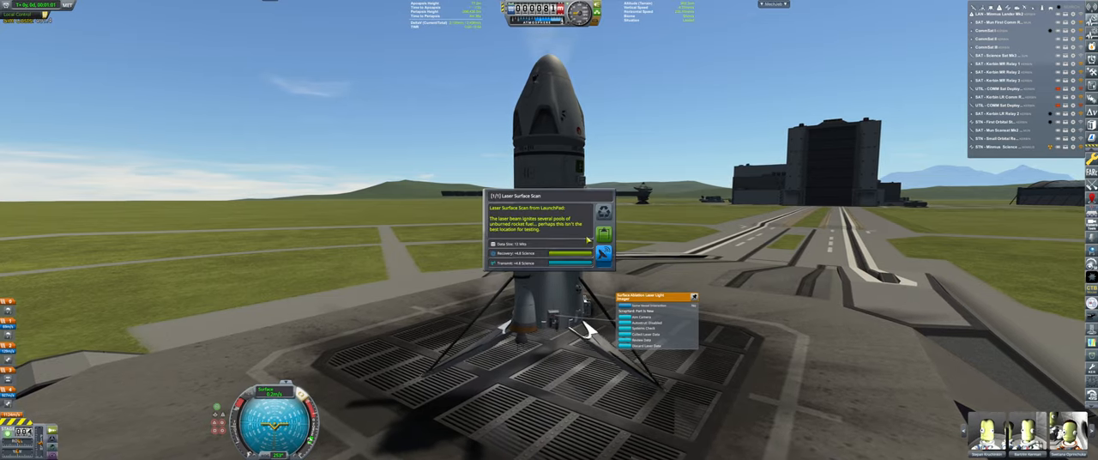
{"action": "left_click", "coordinate": [605, 252]}
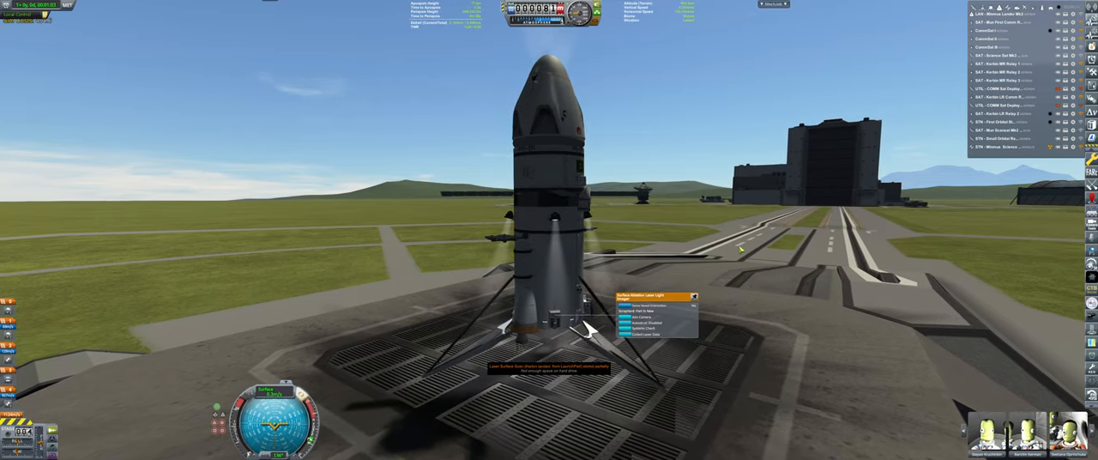
{"action": "left_click", "coordinate": [694, 296]}
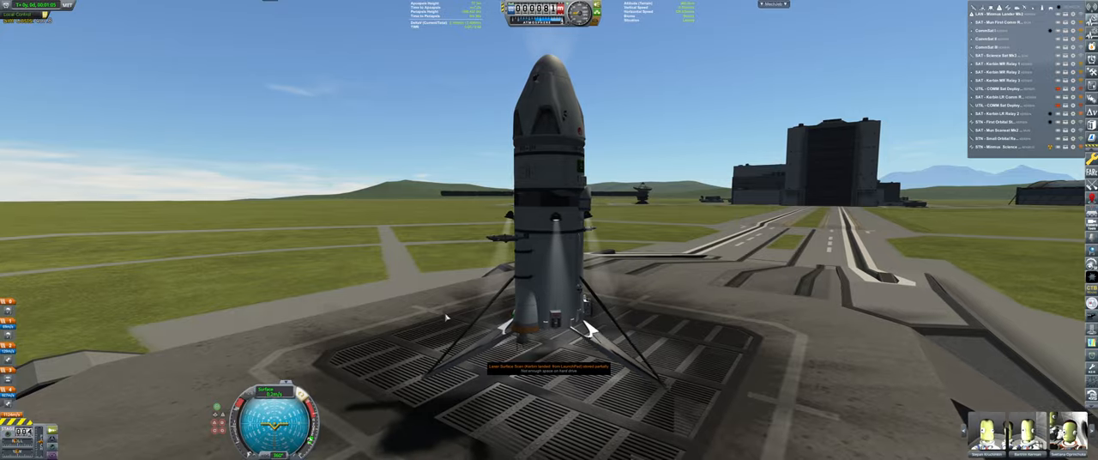
- Open the lander's service bay doors
{"action": "key", "text": "Right"}
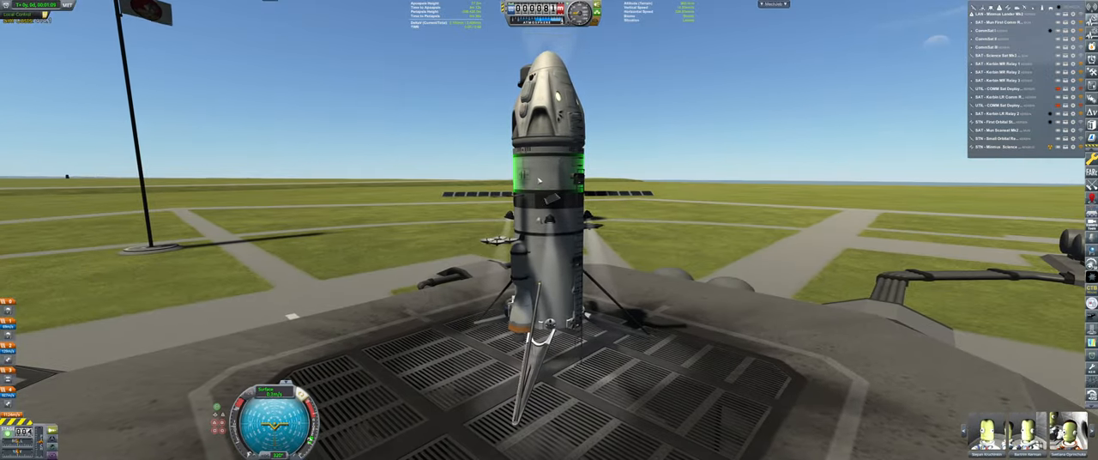
{"action": "right_click", "coordinate": [566, 176]}
{"action": "left_click", "coordinate": [635, 191]}
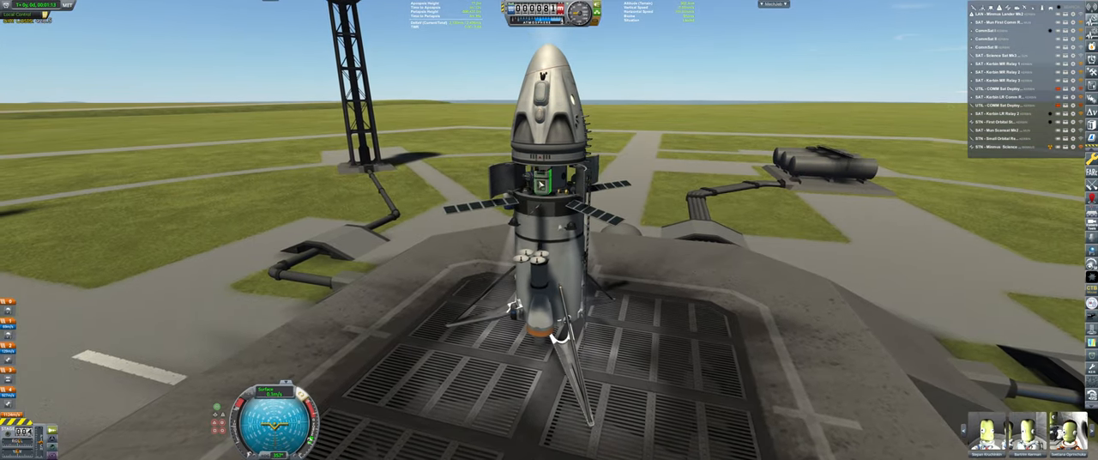
- Inspect the Experiment Storage Unit, then bring up the capsule's crew list for EVA
{"action": "right_click", "coordinate": [538, 180]}
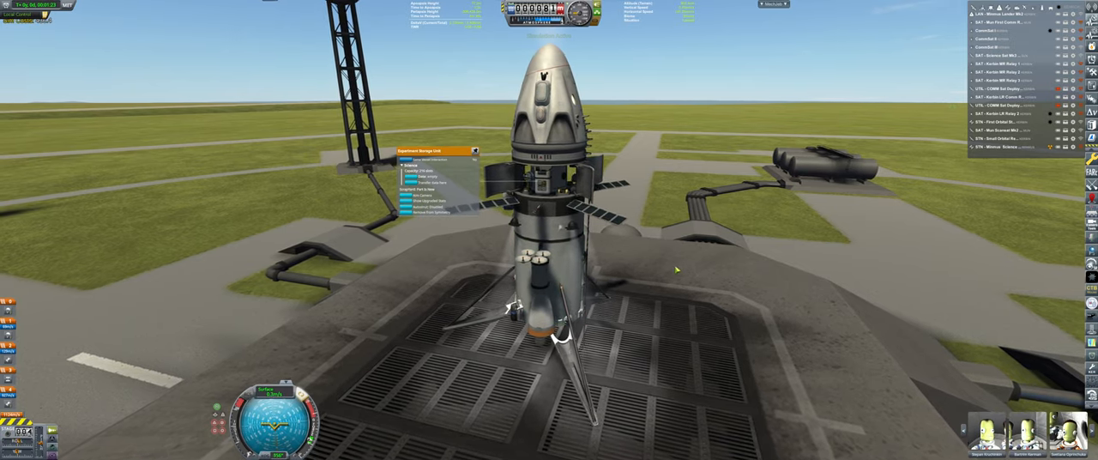
{"action": "left_click_drag", "start_coordinate": [676, 269], "coordinate": [772, 273]}
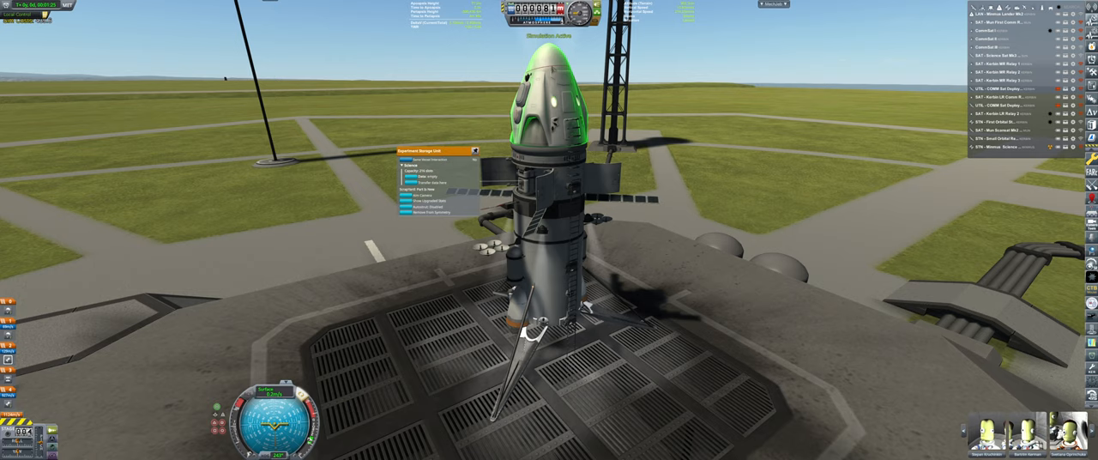
{"action": "right_click", "coordinate": [509, 90]}
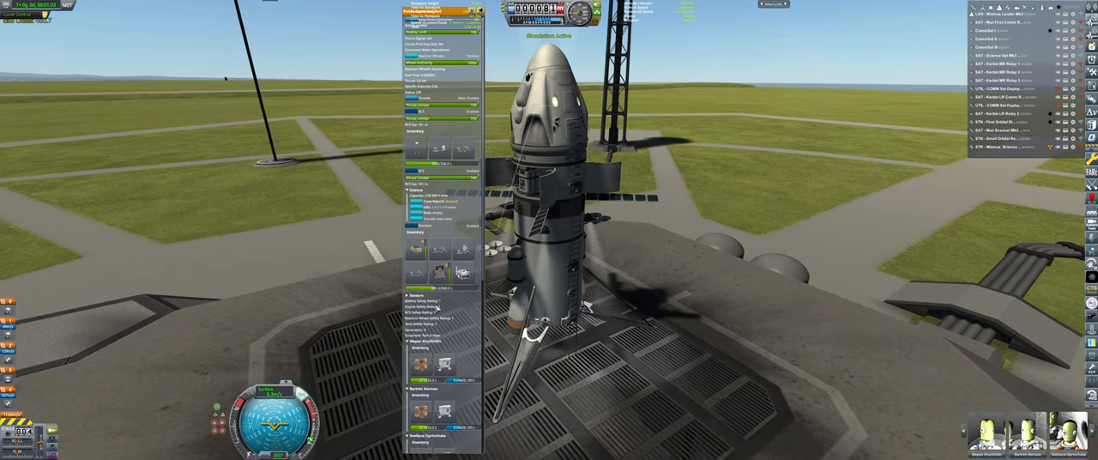
{"action": "scroll", "coordinate": [433, 257], "scroll_direction": "down", "scroll_amount": 3}
{"action": "scroll", "coordinate": [440, 307], "scroll_direction": "down", "scroll_amount": 3}
{"action": "scroll", "coordinate": [439, 307], "scroll_direction": "down", "scroll_amount": 3}
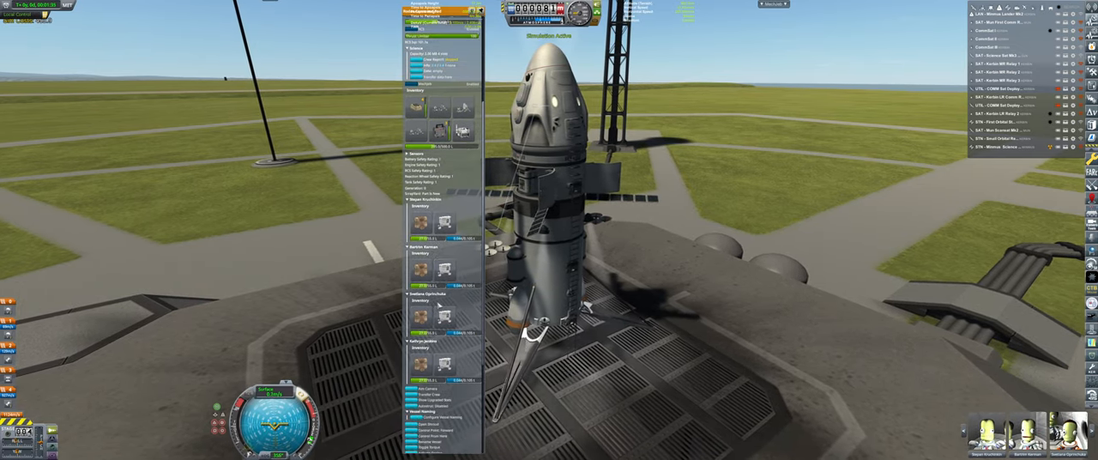
{"action": "scroll", "coordinate": [426, 334], "scroll_direction": "down", "scroll_amount": 3}
{"action": "scroll", "coordinate": [414, 361], "scroll_direction": "down", "scroll_amount": 2}
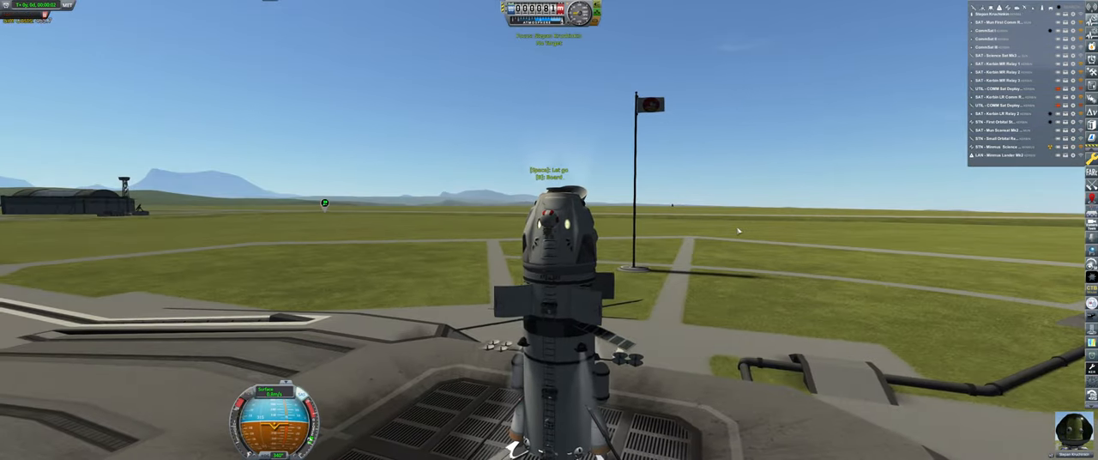
- Climb the kerbal down the capsule ladder and let go onto the launch pad
{"action": "key", "text": "s"}
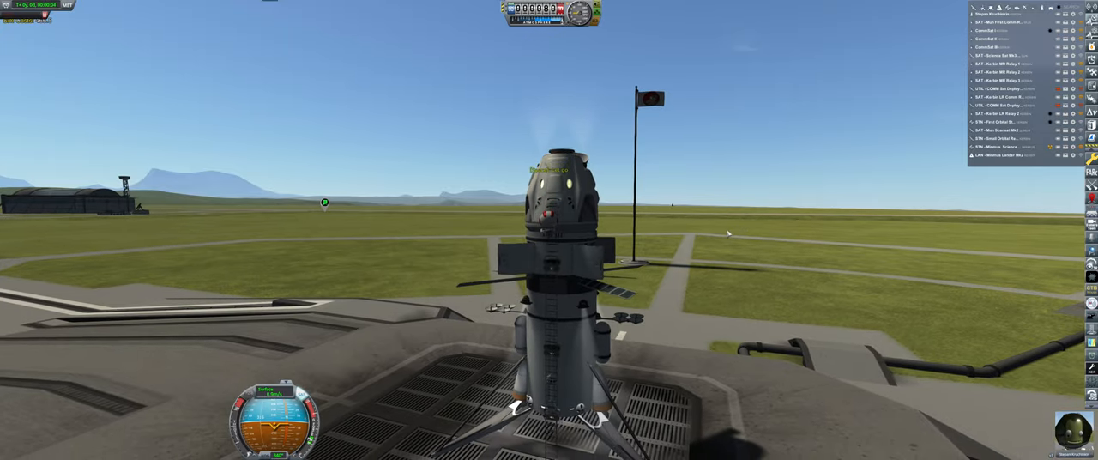
{"action": "key", "text": "s"}
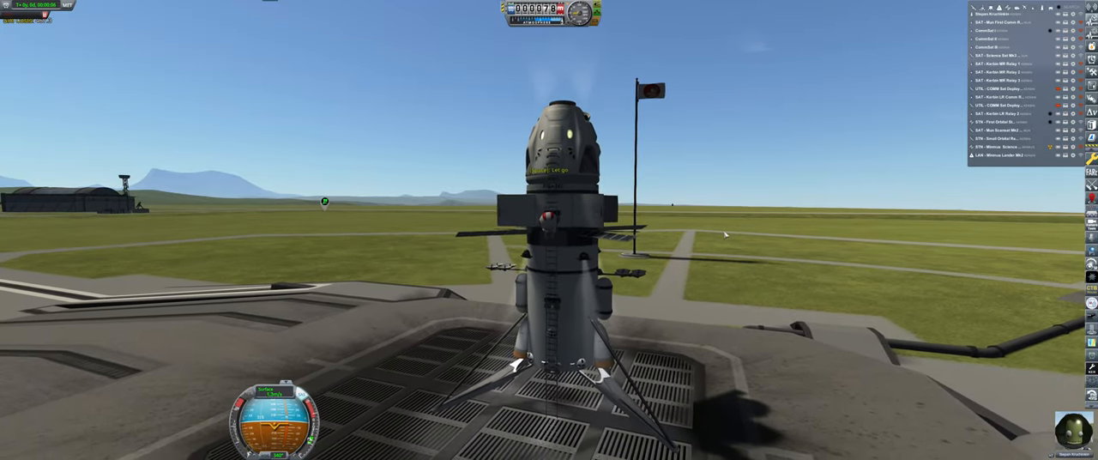
{"action": "key", "text": "s"}
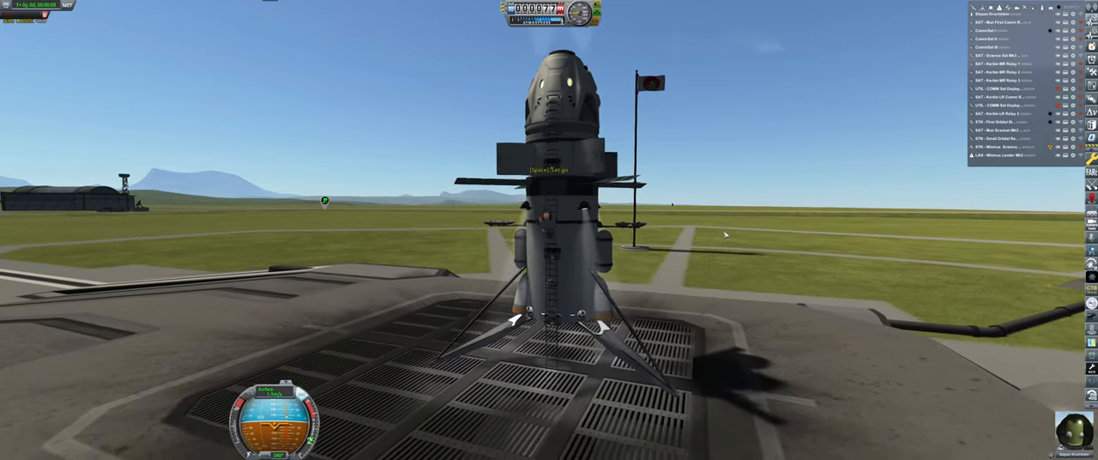
{"action": "key", "text": "s"}
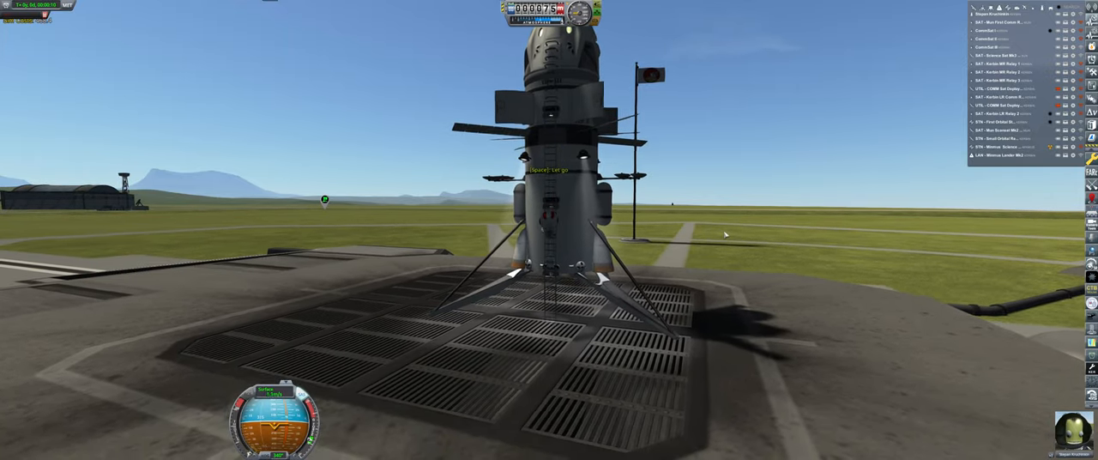
{"action": "key", "text": "s"}
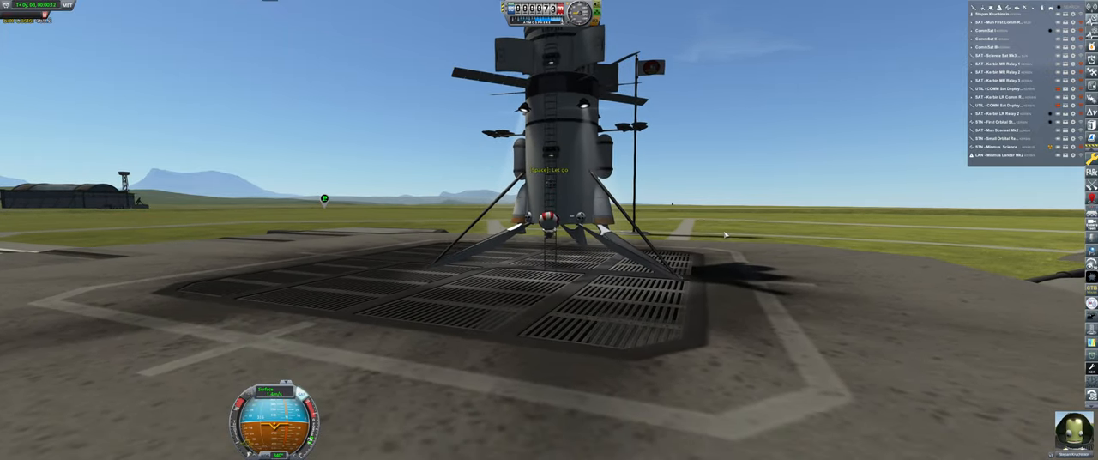
{"action": "key", "text": "s"}
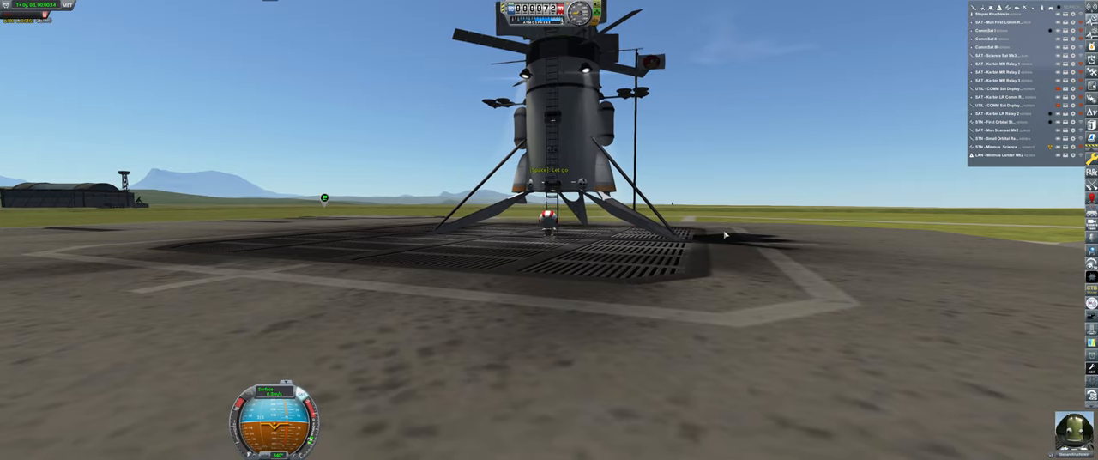
{"action": "key", "text": "space"}
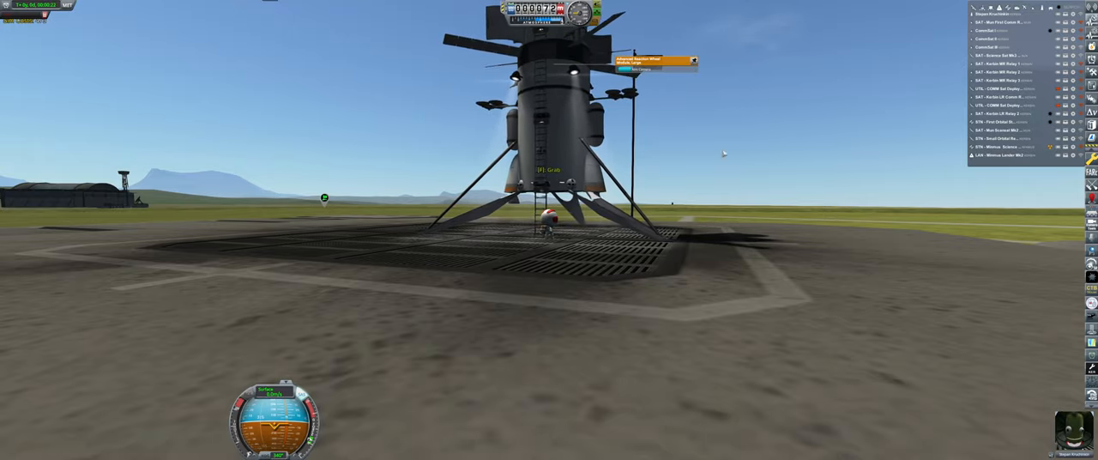
- Grab the ladder again and climb the kerbal back up toward the capsule
{"action": "left_click_drag", "start_coordinate": [723, 153], "coordinate": [793, 201]}
{"action": "scroll", "coordinate": [793, 201], "scroll_direction": "up", "scroll_amount": 2}
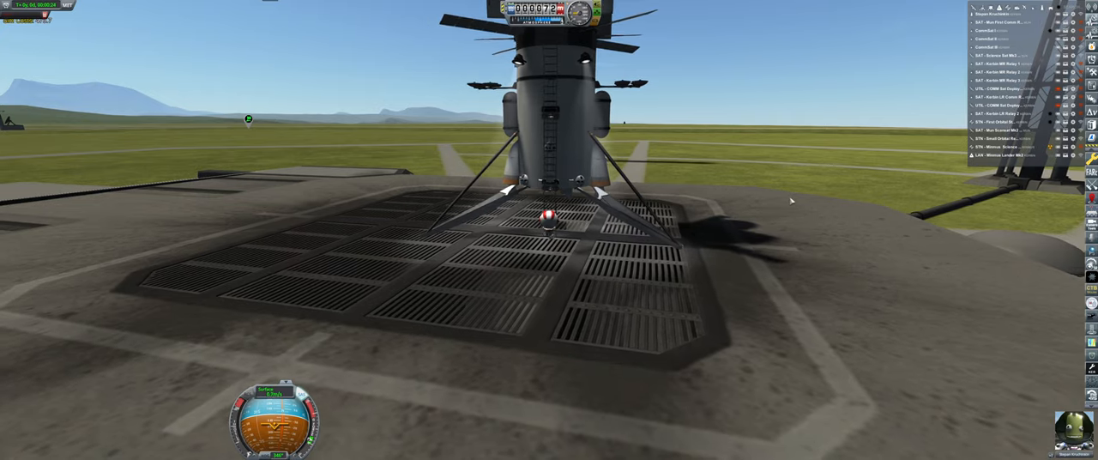
{"action": "key", "text": "w"}
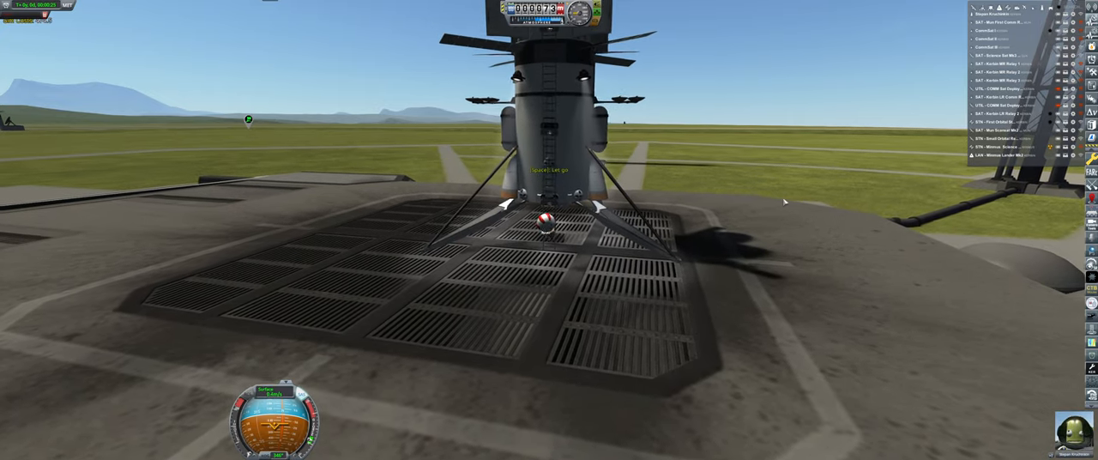
{"action": "key", "text": "w"}
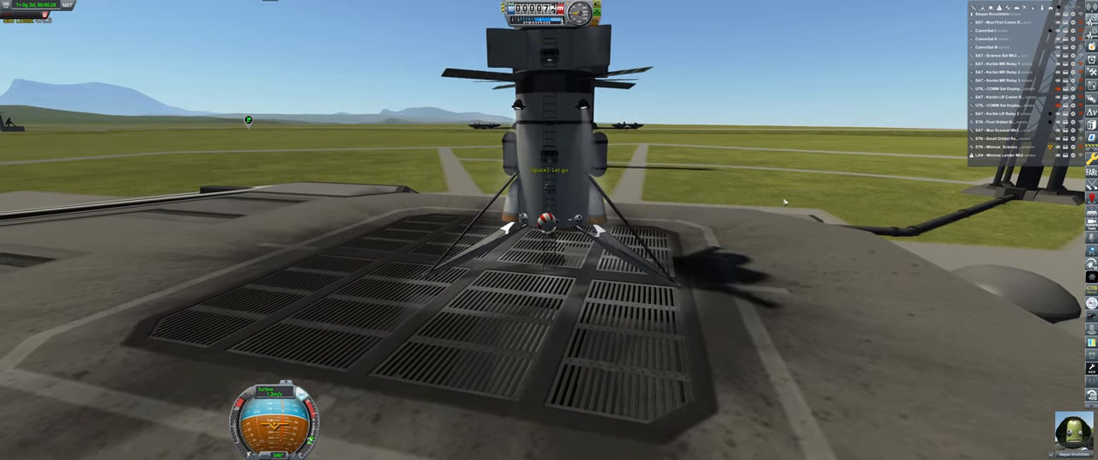
{"action": "key", "text": "w"}
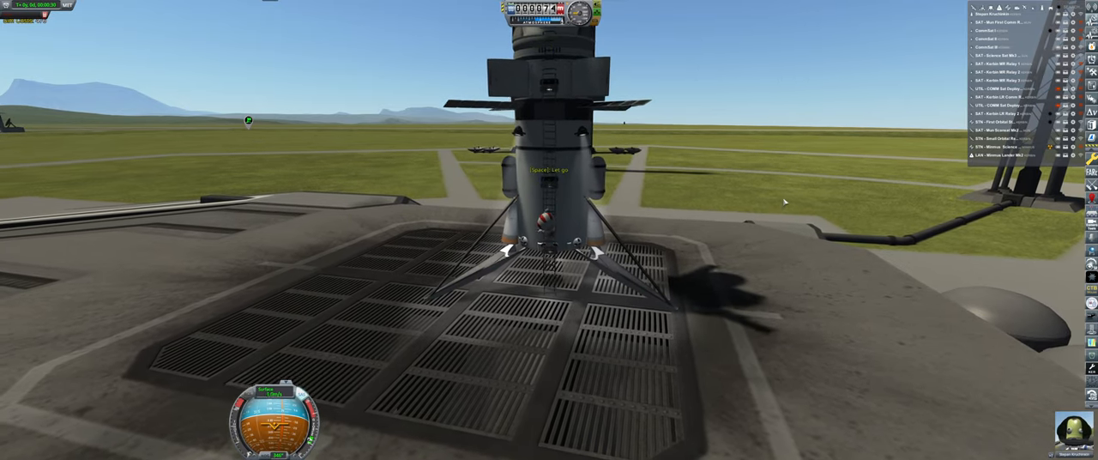
{"action": "key", "text": "w"}
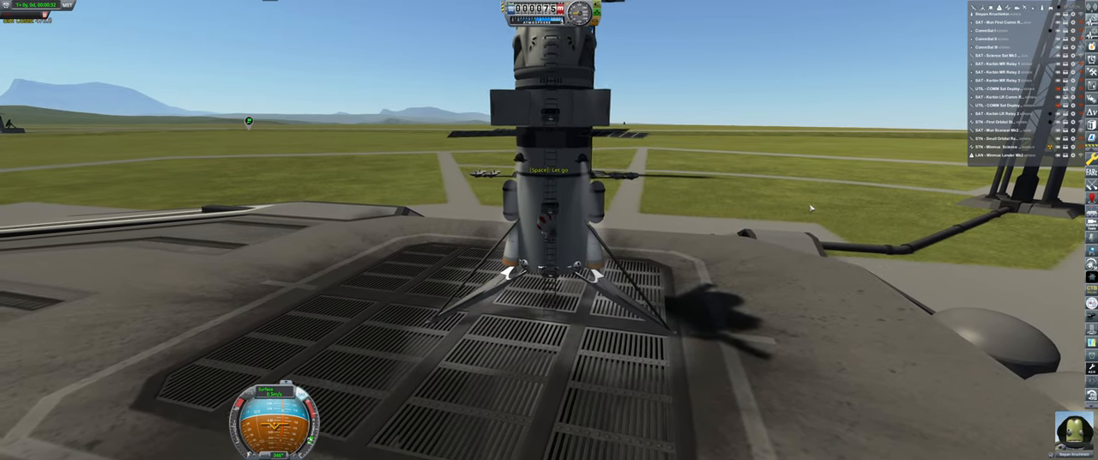
{"action": "key", "text": "w"}
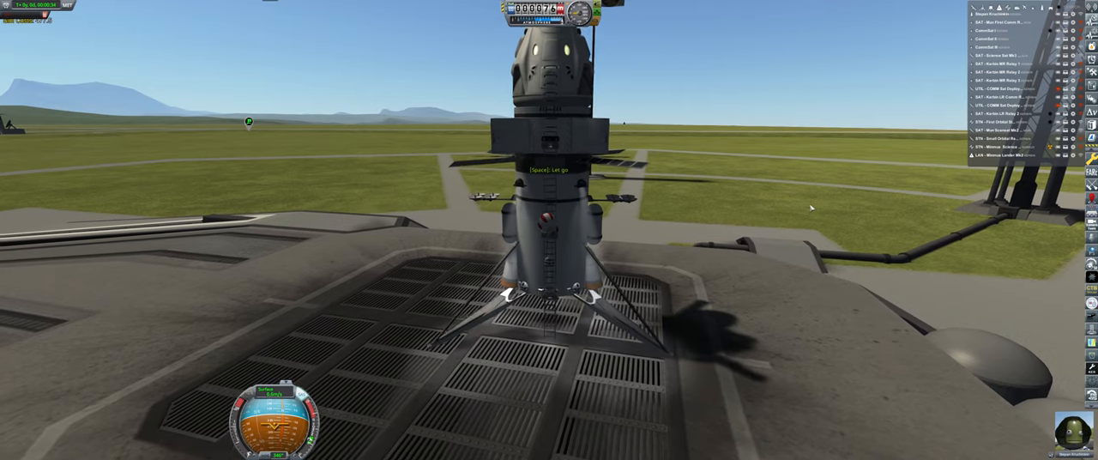
- Dismiss the pod inventory window, climb to the hatch and board the kerbal into the capsule
{"action": "right_click", "coordinate": [571, 86]}
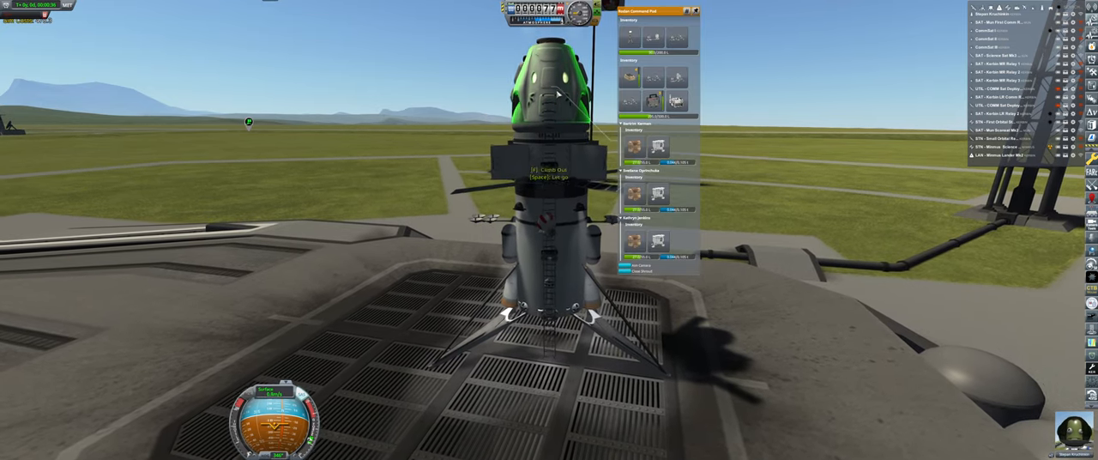
{"action": "left_click", "coordinate": [695, 11]}
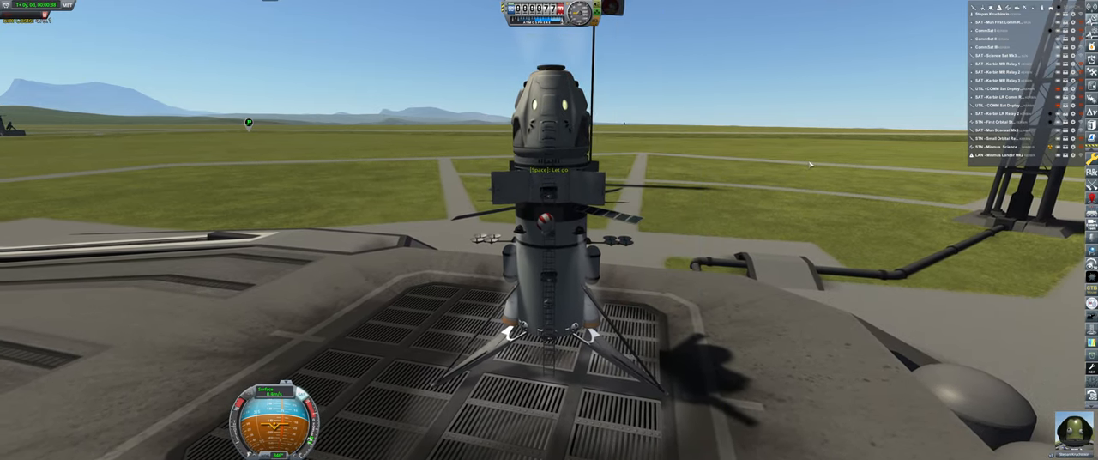
{"action": "key", "text": "w"}
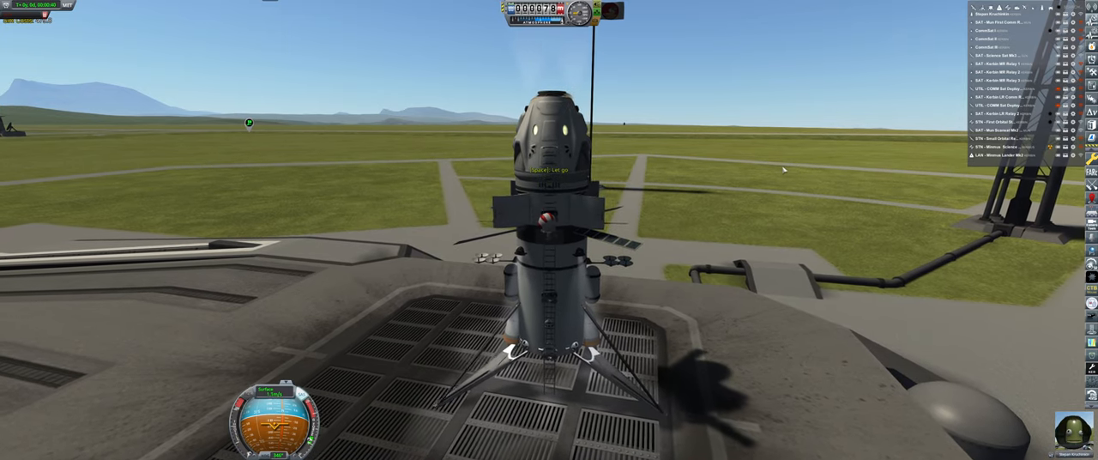
{"action": "key", "text": "w"}
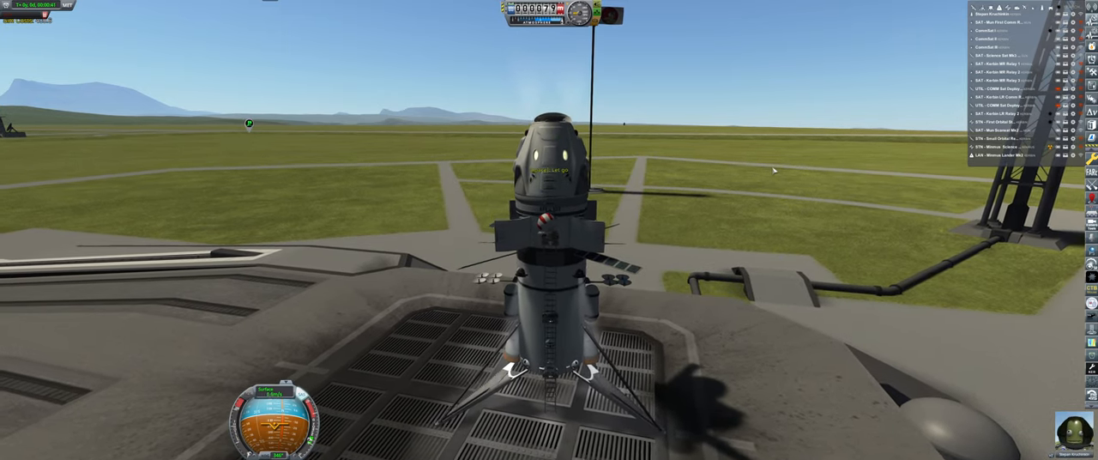
{"action": "key", "text": "w"}
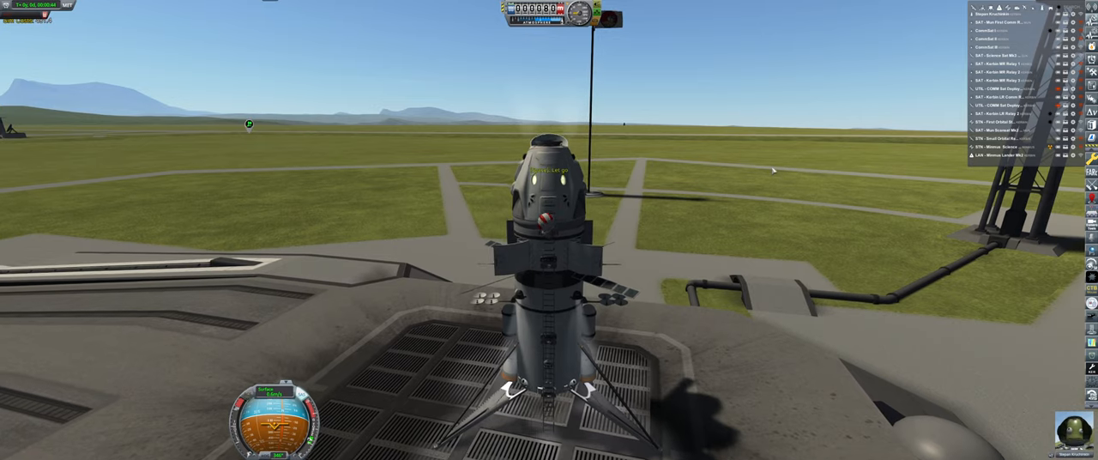
{"action": "key", "text": "w"}
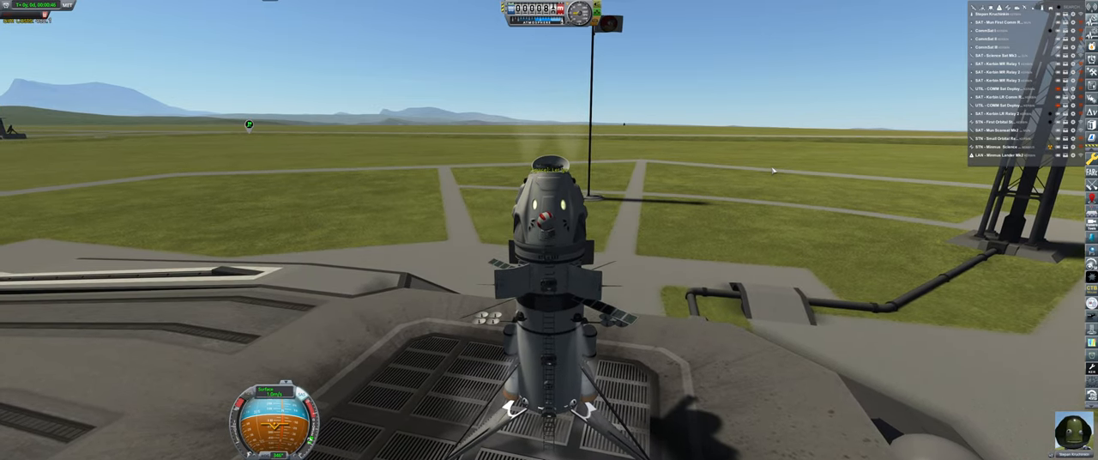
{"action": "key", "text": "w"}
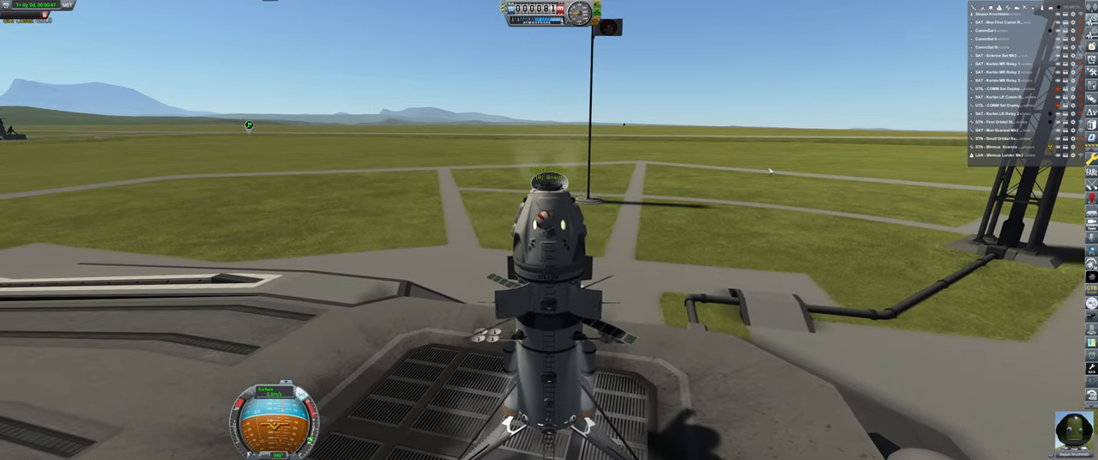
{"action": "key", "text": "f"}
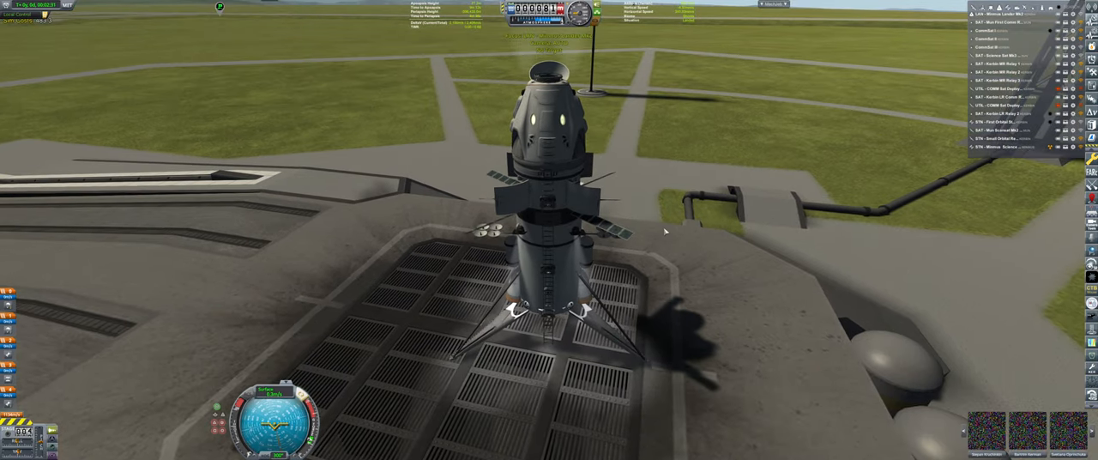
- Toggle the landing leg's Spring/Damper Override on, off and on again, inspecting the lander from horizon level
{"action": "right_click", "coordinate": [539, 222]}
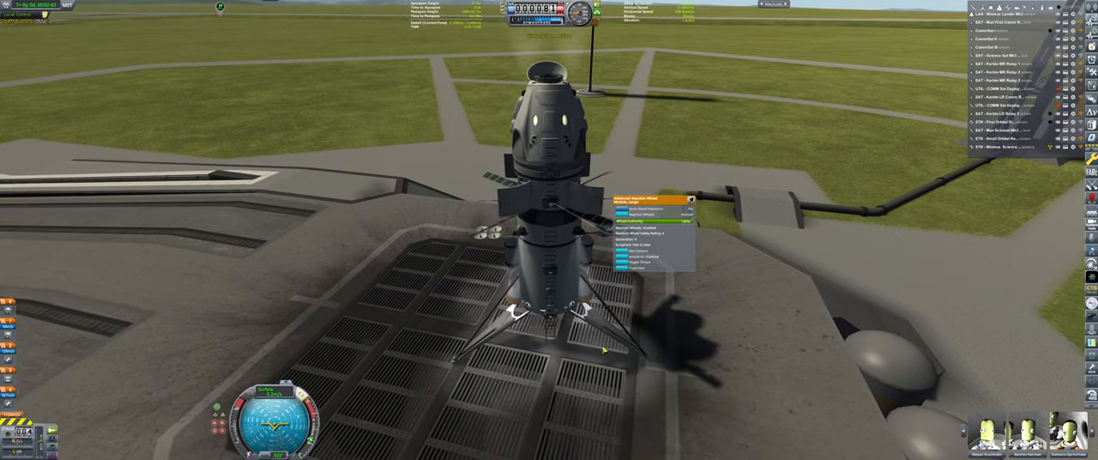
{"action": "right_click", "coordinate": [633, 341]}
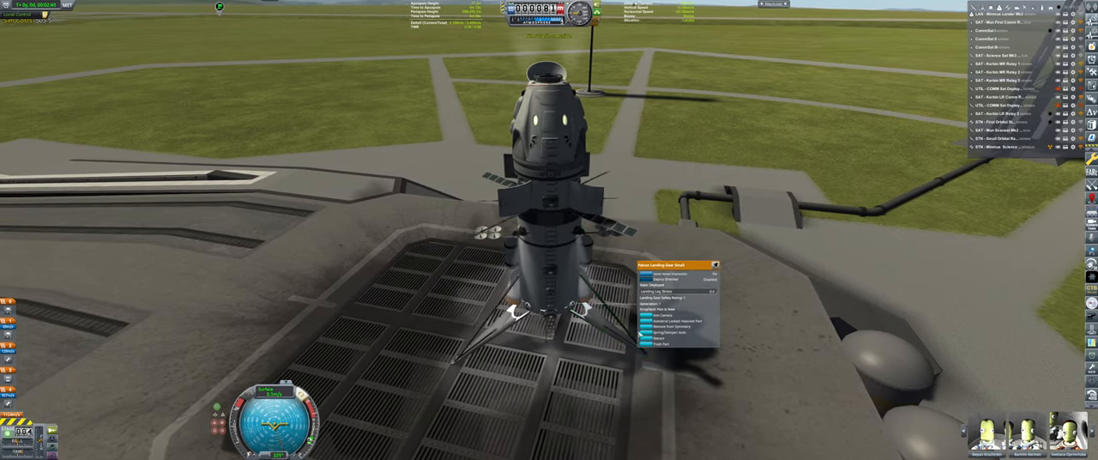
{"action": "left_click", "coordinate": [665, 332]}
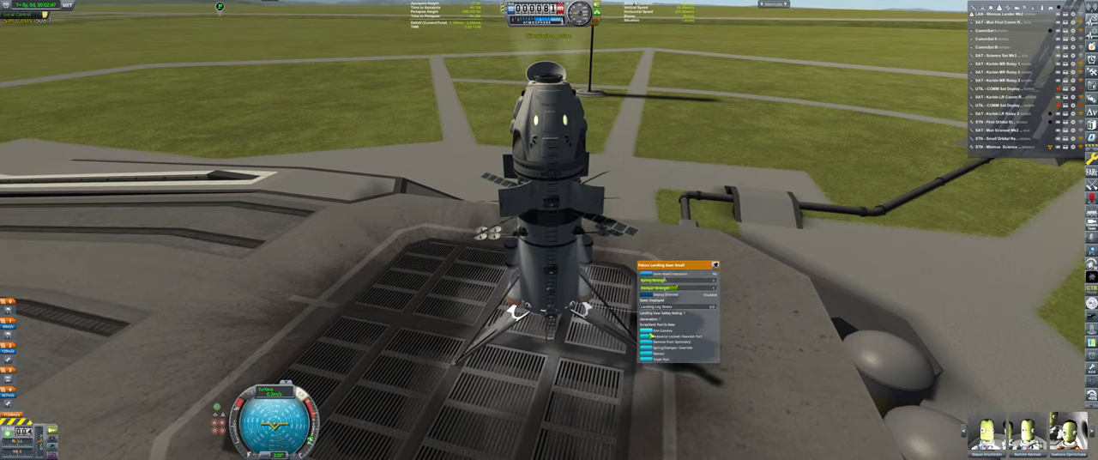
{"action": "left_click", "coordinate": [652, 348]}
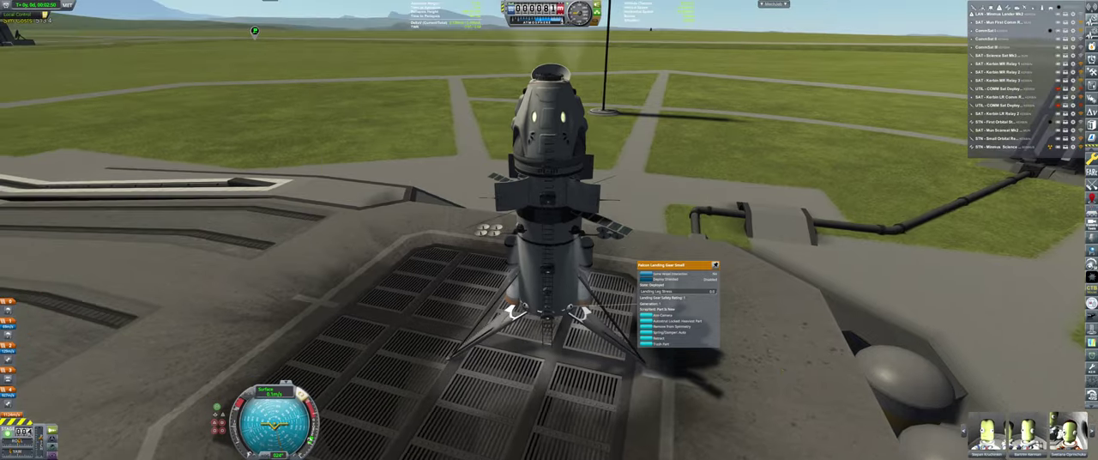
{"action": "left_click_drag", "start_coordinate": [778, 364], "coordinate": [728, 329]}
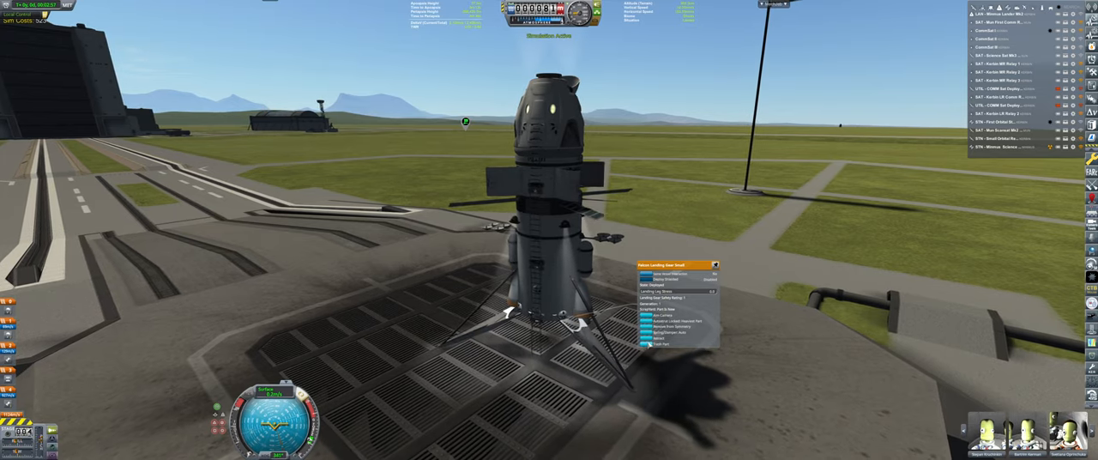
{"action": "left_click", "coordinate": [661, 332]}
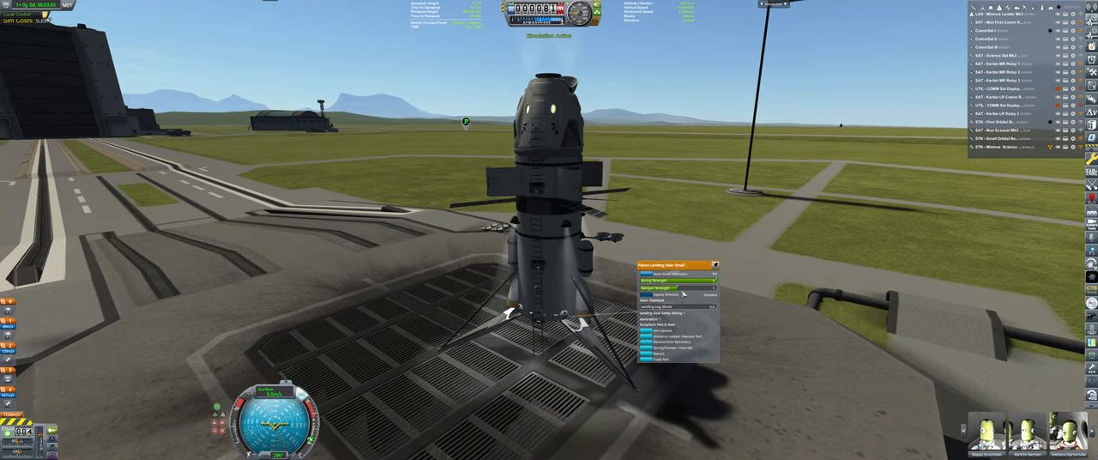
{"action": "left_click_drag", "start_coordinate": [523, 359], "coordinate": [549, 309]}
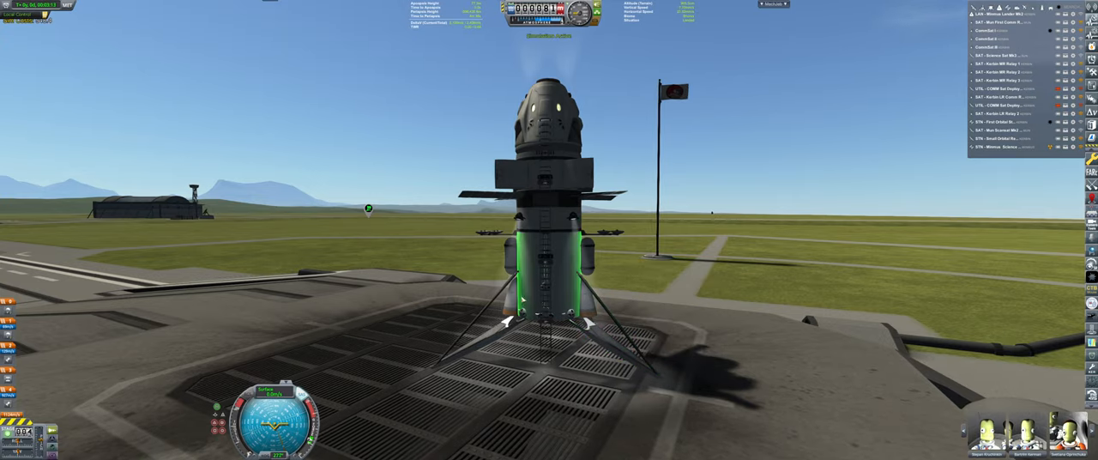
- Pause the launch-pad simulation and leave it to return to the VAB
{"action": "left_click_drag", "start_coordinate": [549, 283], "coordinate": [463, 274]}
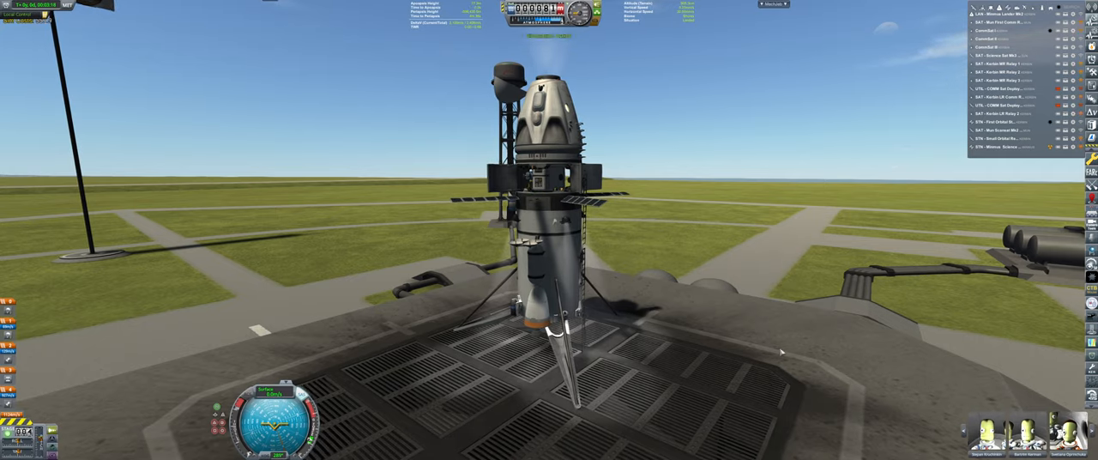
{"action": "key", "text": "Escape"}
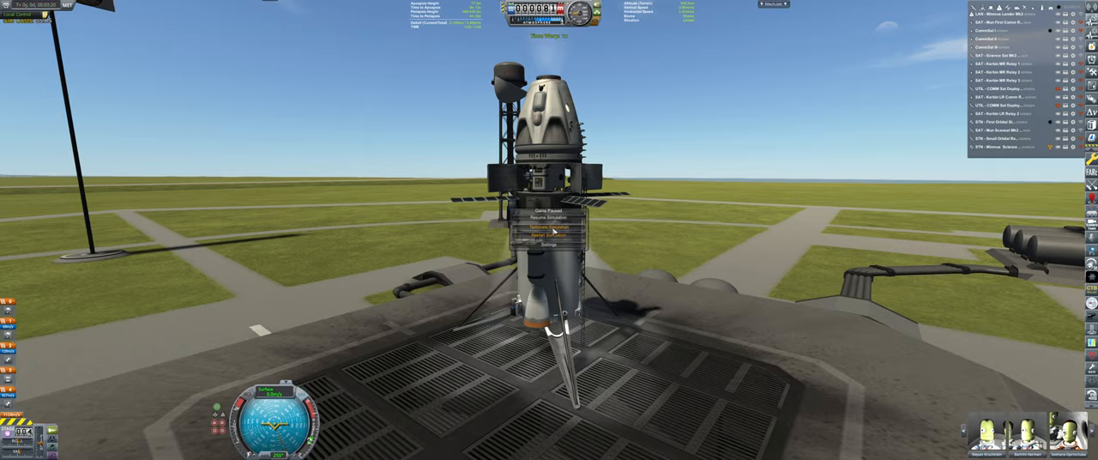
{"action": "left_click", "coordinate": [553, 233]}
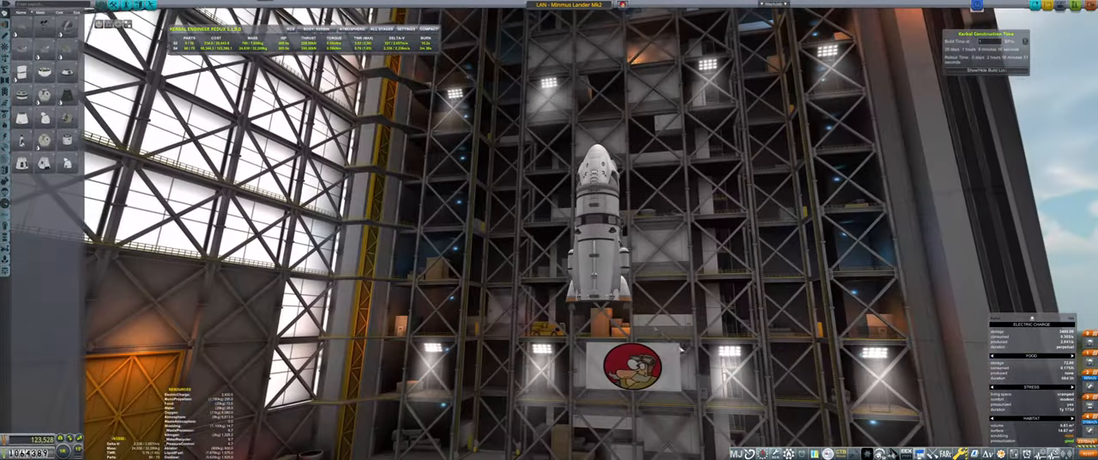
- Attach a long fuel tank under the capsule, check its propellant type, and mount a CS-16 engine beneath it
{"action": "left_click", "coordinate": [5, 78]}
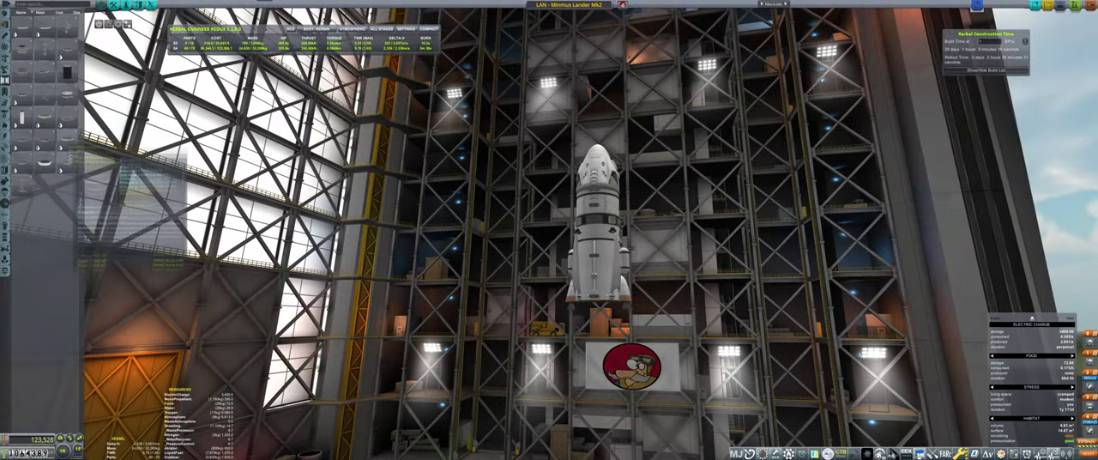
{"action": "left_click", "coordinate": [603, 315]}
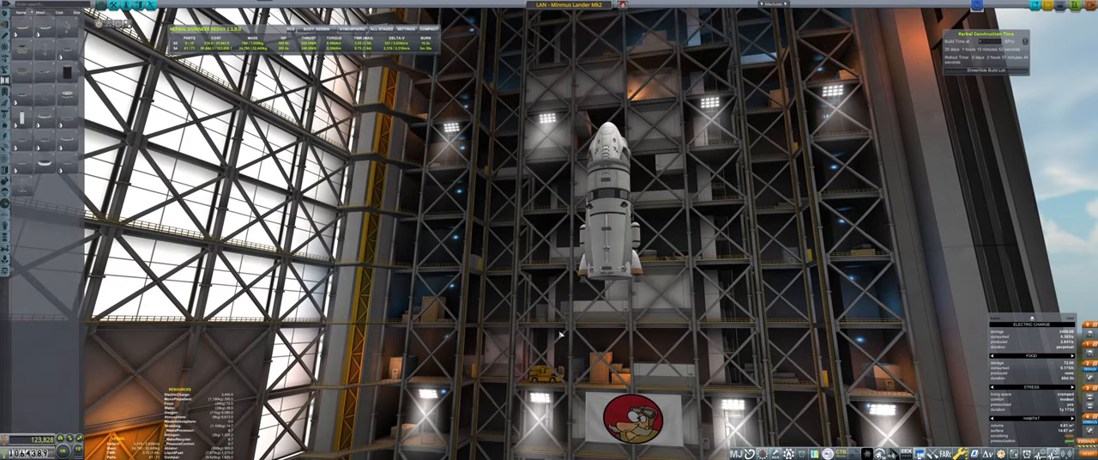
{"action": "left_click", "coordinate": [5, 44]}
{"action": "left_click", "coordinate": [22, 275]}
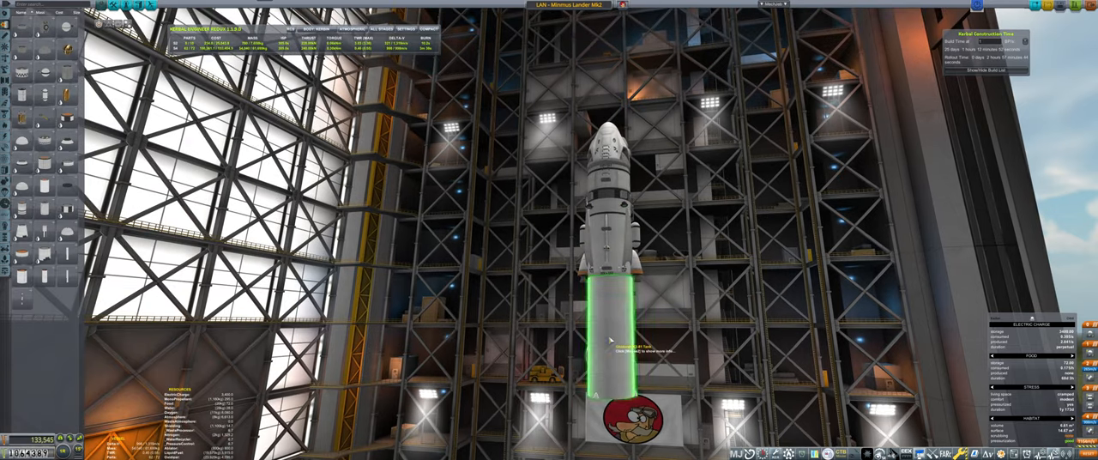
{"action": "left_click", "coordinate": [609, 343]}
{"action": "left_click", "coordinate": [6, 55]}
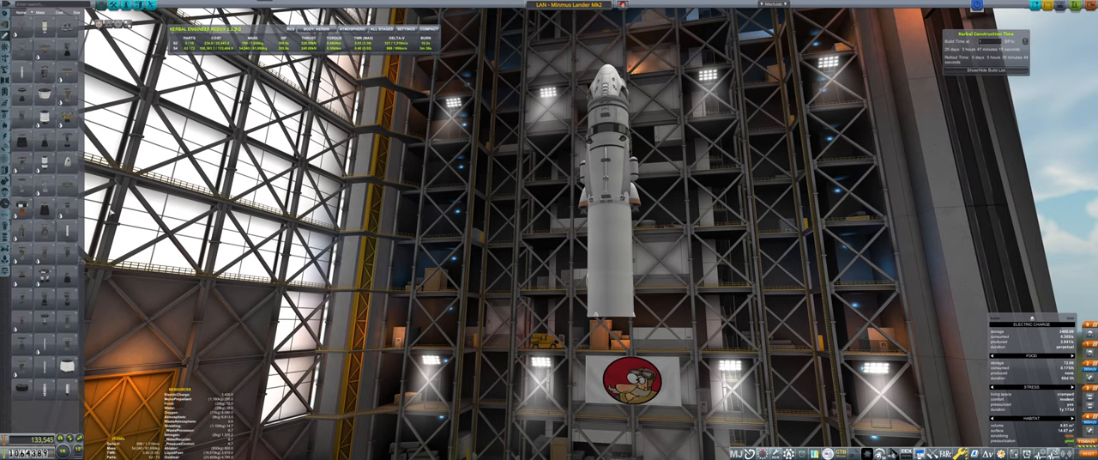
{"action": "right_click", "coordinate": [610, 282]}
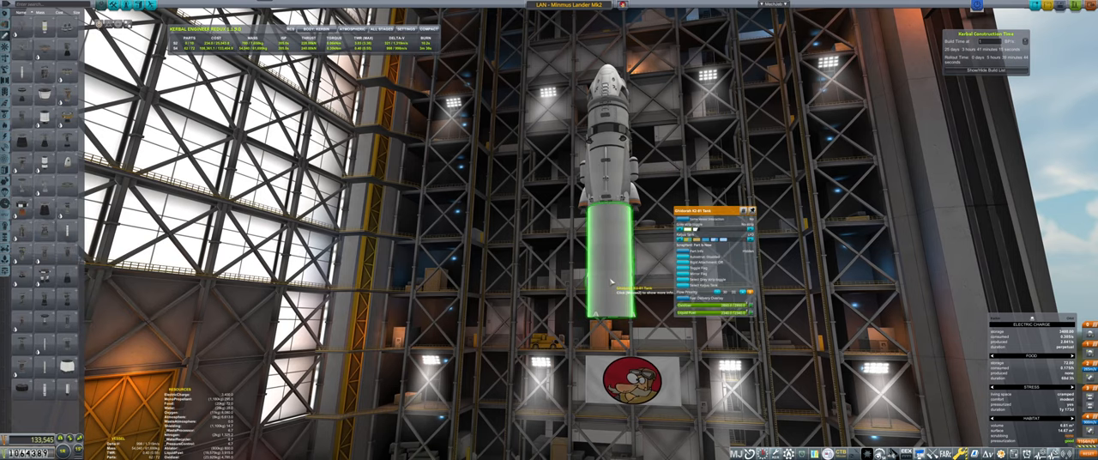
{"action": "left_click", "coordinate": [684, 284]}
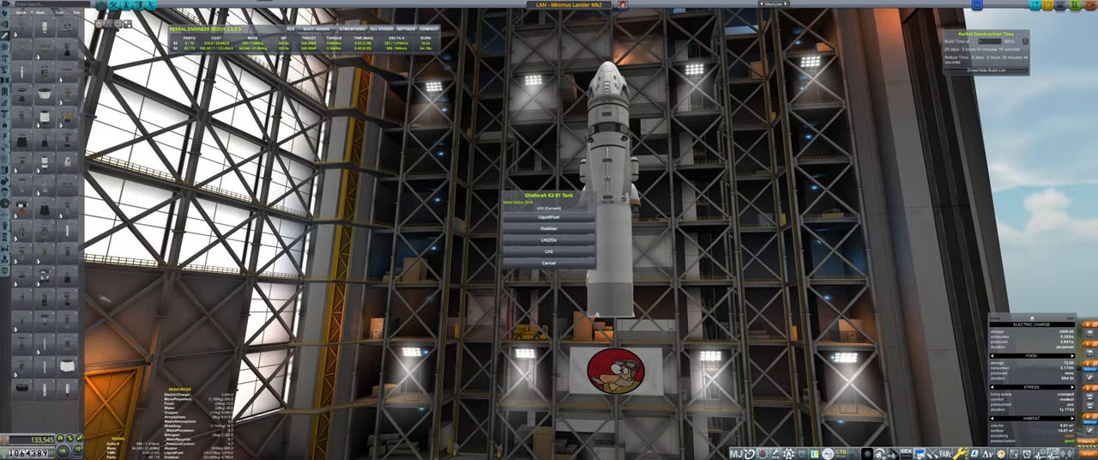
{"action": "left_click", "coordinate": [529, 265]}
{"action": "mouse_move", "coordinate": [20, 139]}
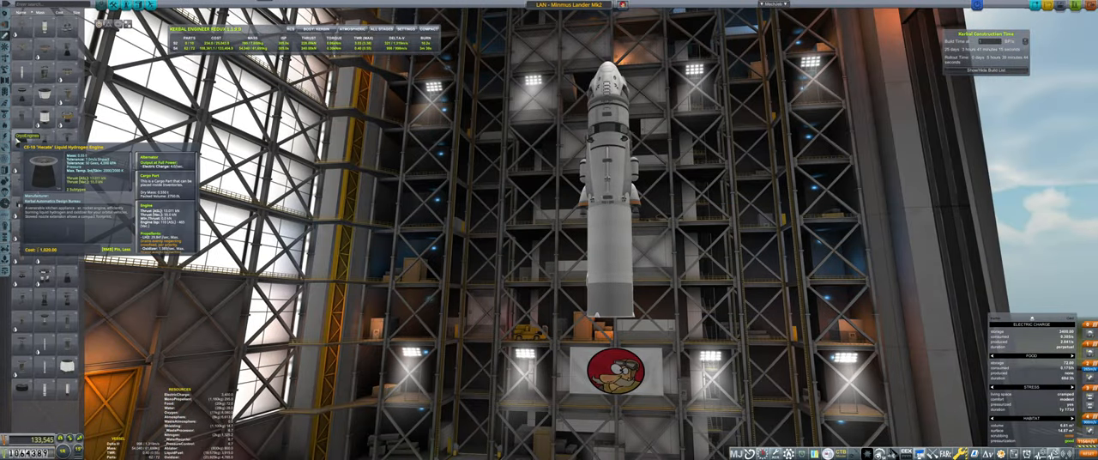
{"action": "left_click", "coordinate": [610, 339]}
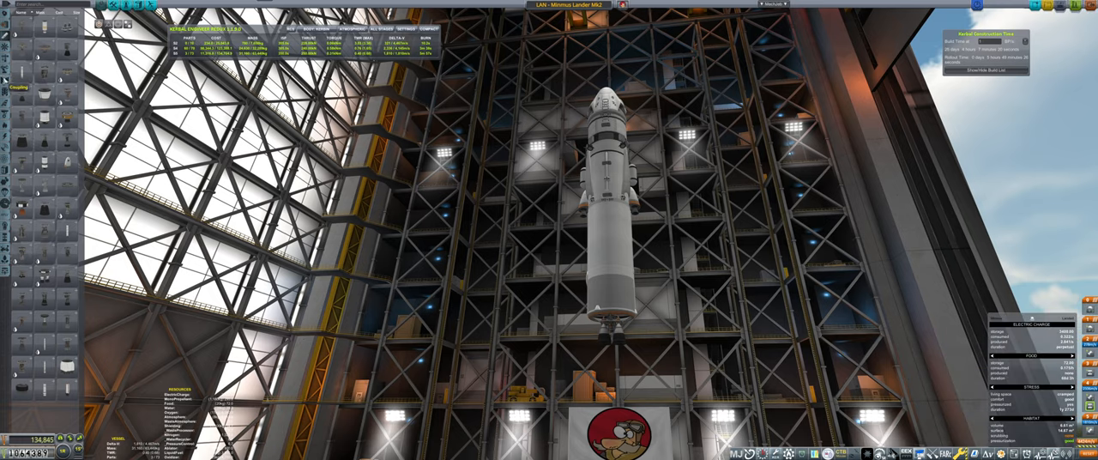
{"action": "scroll", "coordinate": [42, 129], "scroll_direction": "down", "scroll_amount": 3}
- Place and undo a stray decoupler, then attach the long Tundra core tank below the rocket
{"action": "left_click", "coordinate": [17, 120]}
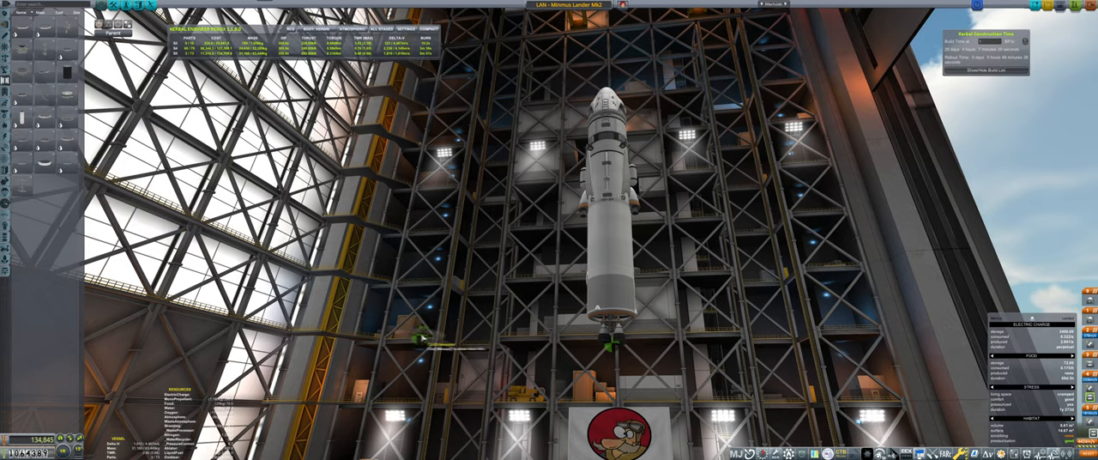
{"action": "left_click", "coordinate": [616, 351]}
{"action": "key", "text": "ctrl+z"}
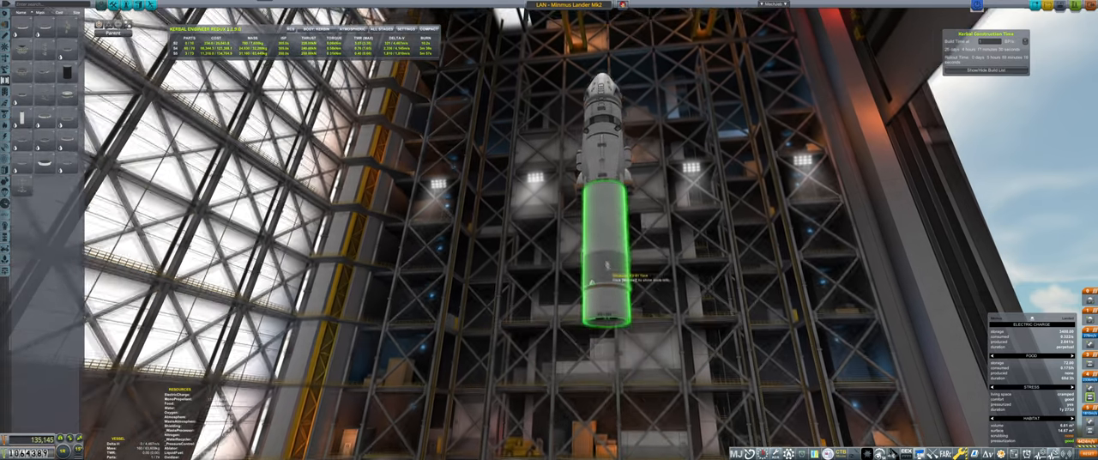
{"action": "left_click", "coordinate": [5, 35]}
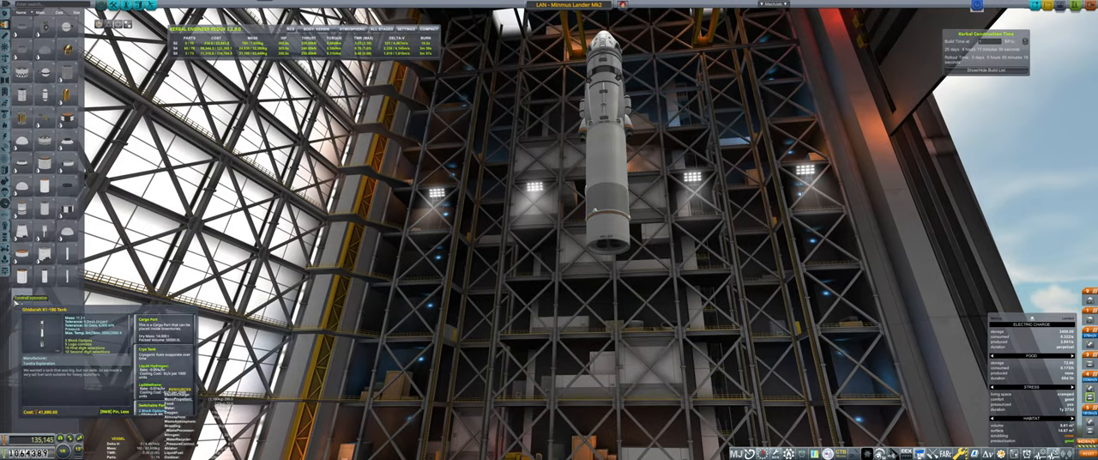
{"action": "left_click", "coordinate": [42, 95]}
{"action": "left_click", "coordinate": [605, 284]}
{"action": "scroll", "coordinate": [540, 336], "scroll_direction": "down", "scroll_amount": 5}
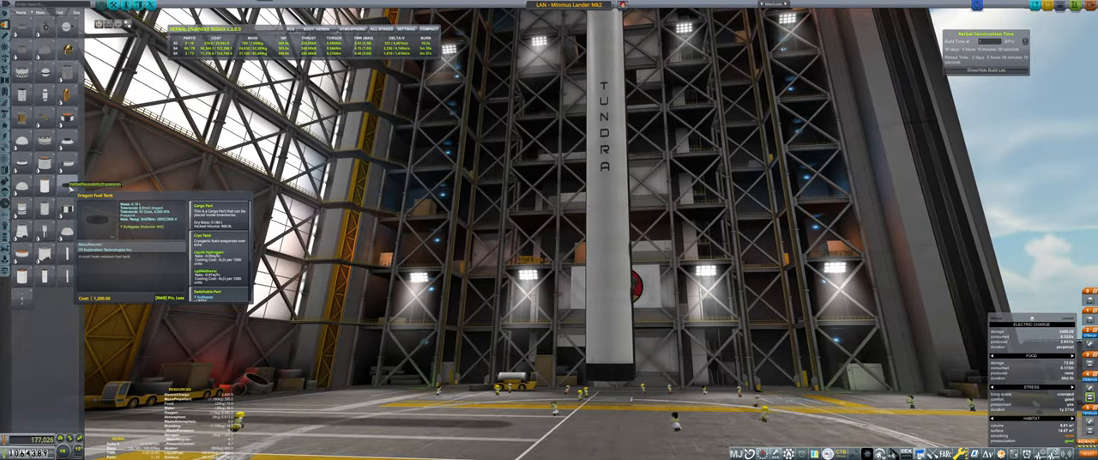
{"action": "scroll", "coordinate": [64, 185], "scroll_direction": "up", "scroll_amount": 5}
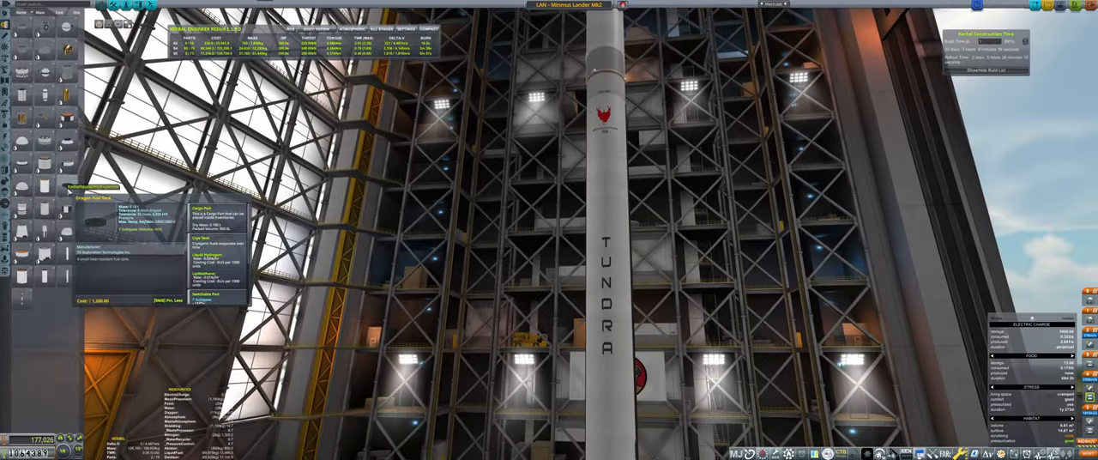
{"action": "scroll", "coordinate": [606, 411], "scroll_direction": "down", "scroll_amount": 5}
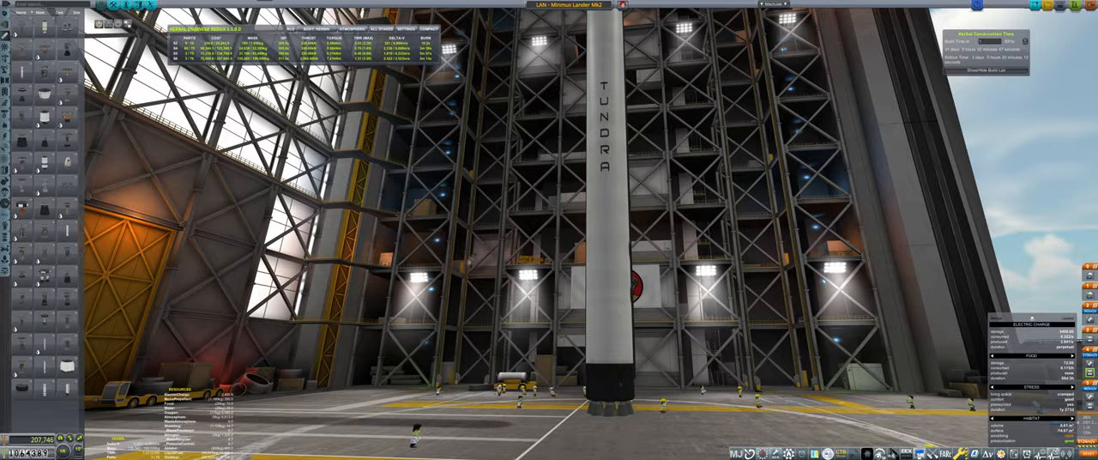
- Review the command pod's settings while swinging the view toward the hangar door
{"action": "left_click_drag", "start_coordinate": [417, 318], "coordinate": [601, 326]}
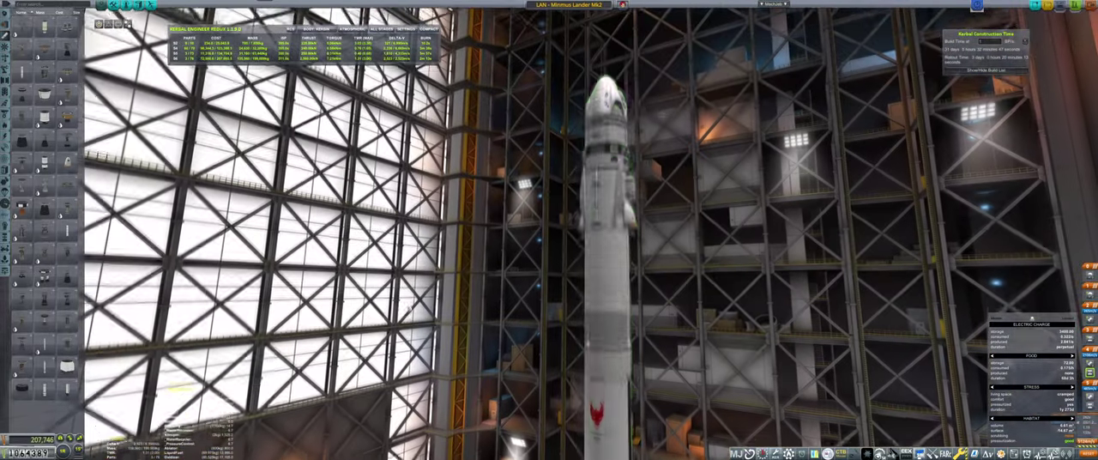
{"action": "right_click", "coordinate": [606, 129]}
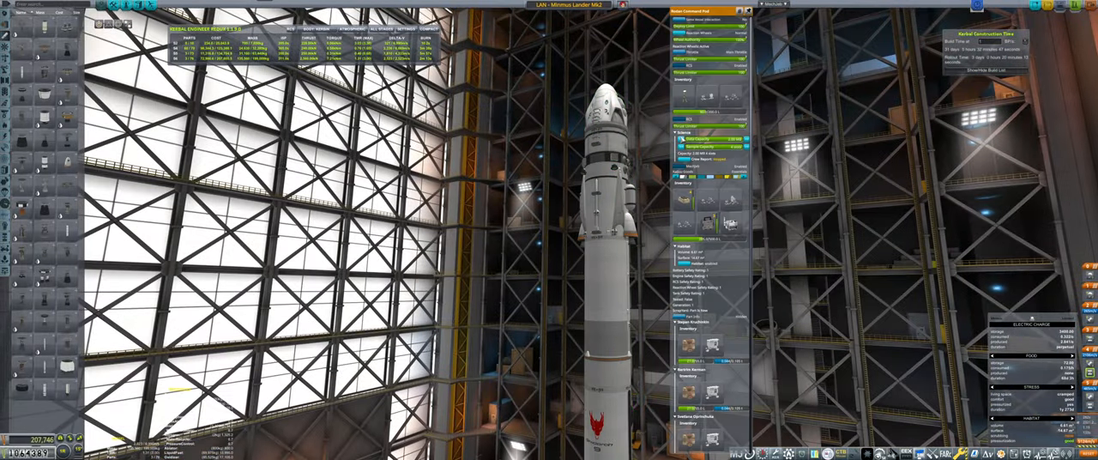
{"action": "scroll", "coordinate": [710, 231], "scroll_direction": "down", "scroll_amount": 5}
{"action": "left_click_drag", "start_coordinate": [329, 253], "coordinate": [447, 236]}
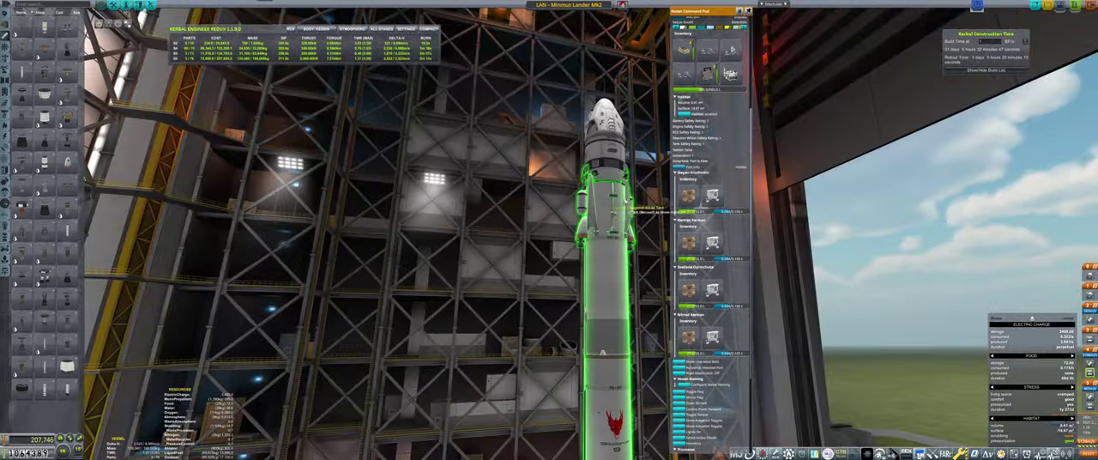
{"action": "scroll", "coordinate": [447, 236], "scroll_direction": "up", "scroll_amount": 3}
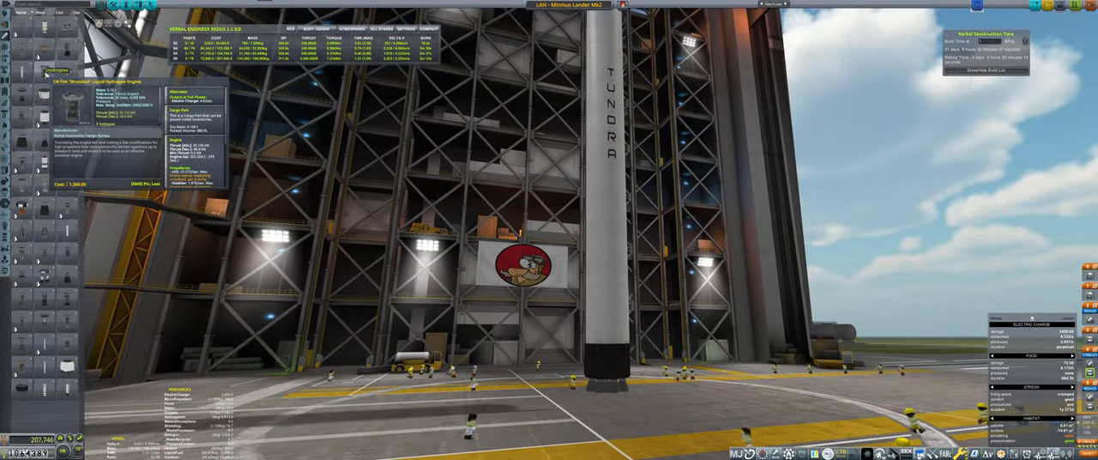
{"action": "mouse_move", "coordinate": [452, 369]}
{"action": "left_mouse_down"}
{"action": "mouse_move", "coordinate": [452, 277]}
{"action": "mouse_move", "coordinate": [451, 299]}
{"action": "left_mouse_up"}
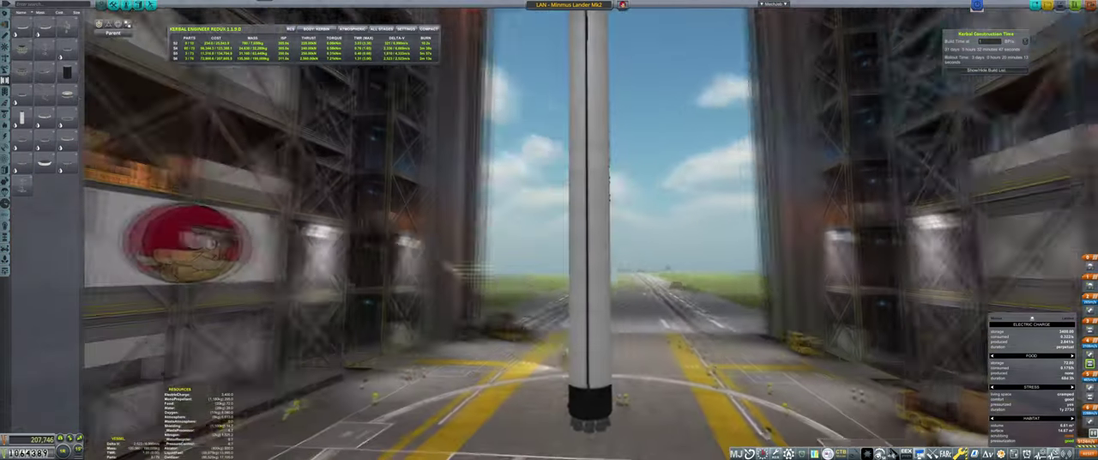
- Attach a mirrored pair of Pollux solid boosters to the core and cap both with nose cones
{"action": "left_click_drag", "start_coordinate": [514, 284], "coordinate": [605, 283]}
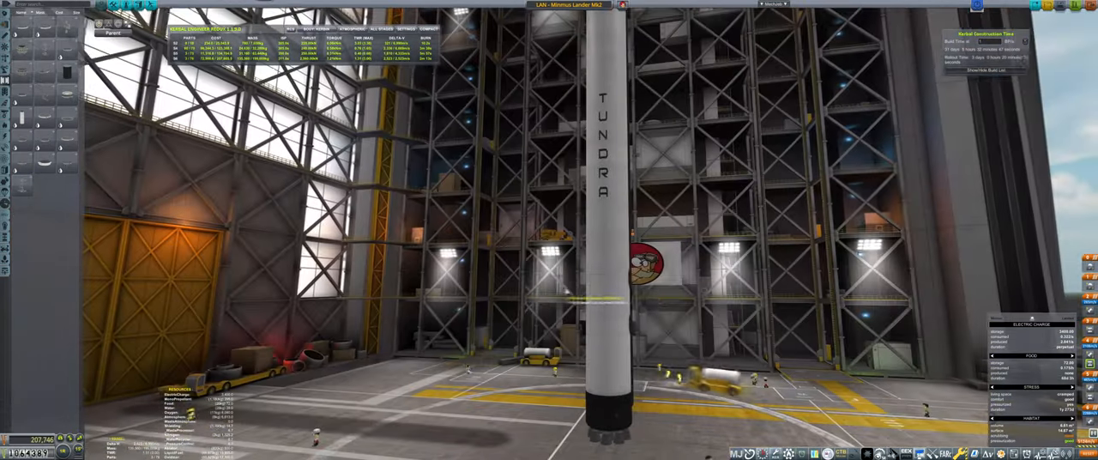
{"action": "left_click", "coordinate": [6, 52]}
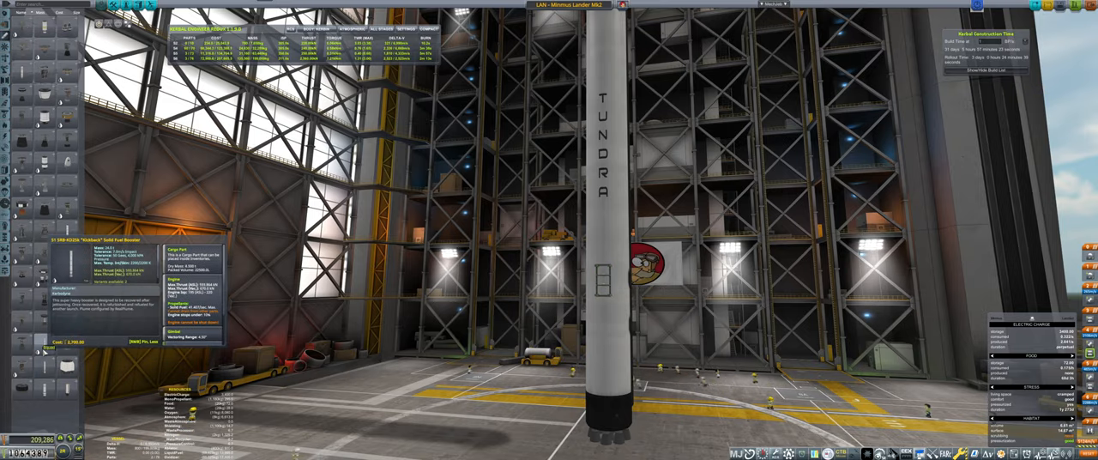
{"action": "left_click", "coordinate": [43, 274]}
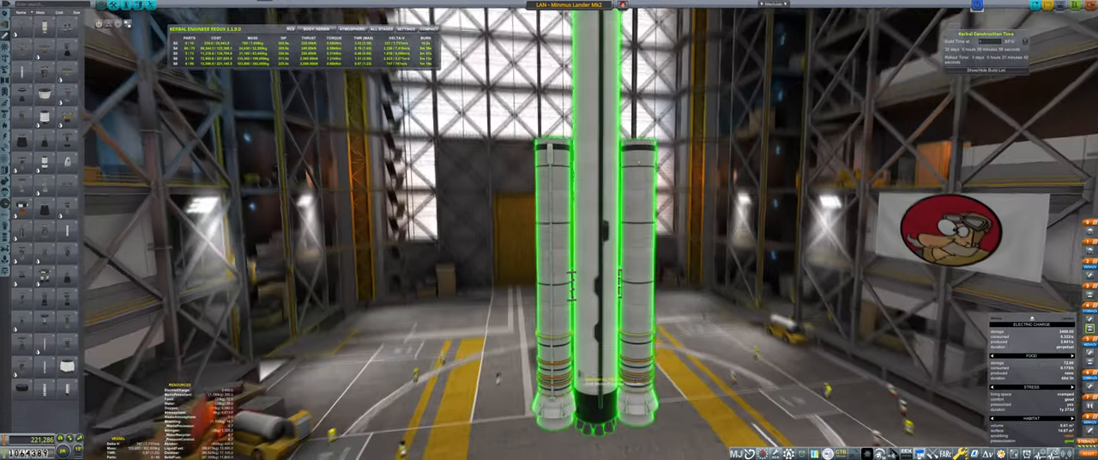
{"action": "left_click", "coordinate": [636, 257]}
{"action": "left_click", "coordinate": [7, 106]}
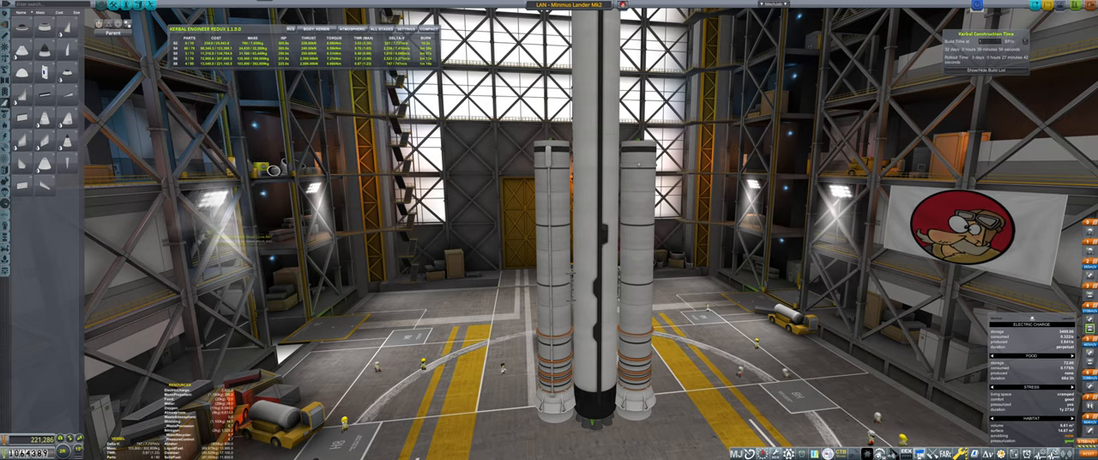
{"action": "left_click", "coordinate": [45, 76]}
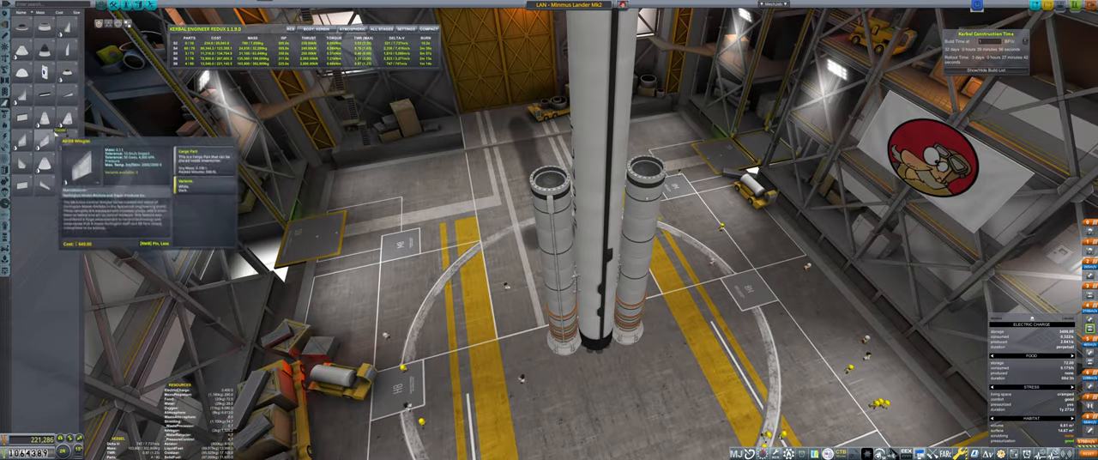
{"action": "left_click", "coordinate": [25, 140]}
{"action": "left_click", "coordinate": [548, 179]}
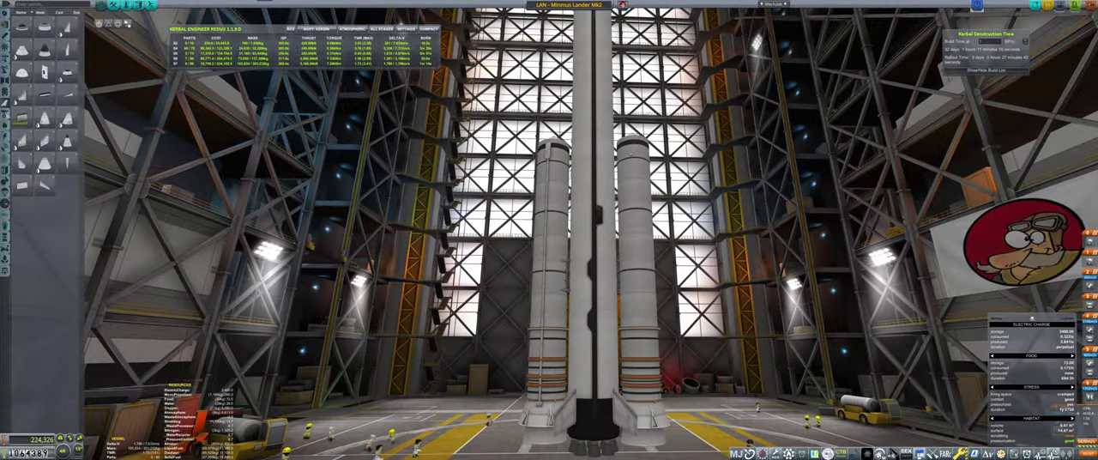
- Attach TT18-A launch clamps at the rocket's base, then lift part of the stack off to rearrange it
{"action": "left_click", "coordinate": [5, 125]}
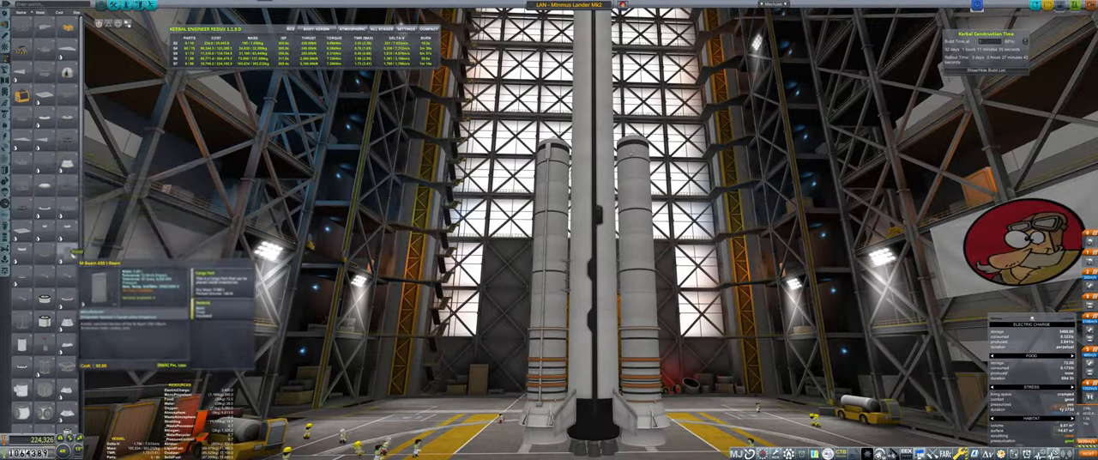
{"action": "left_click", "coordinate": [21, 343]}
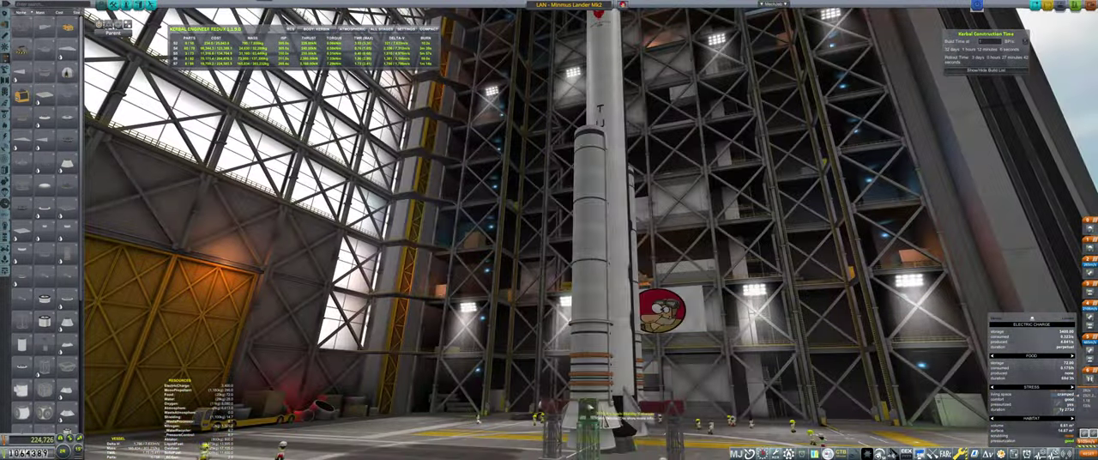
{"action": "left_click", "coordinate": [589, 419]}
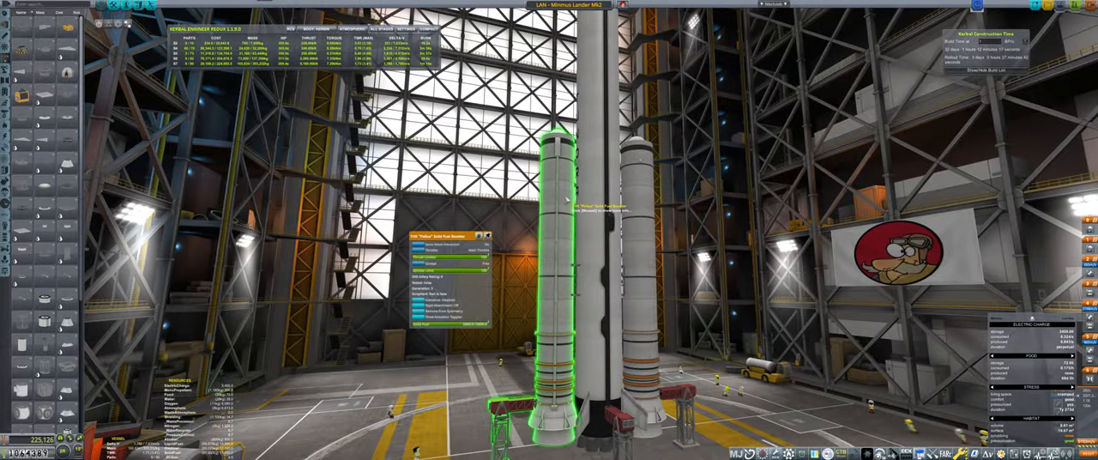
{"action": "left_click_drag", "start_coordinate": [471, 367], "coordinate": [432, 334]}
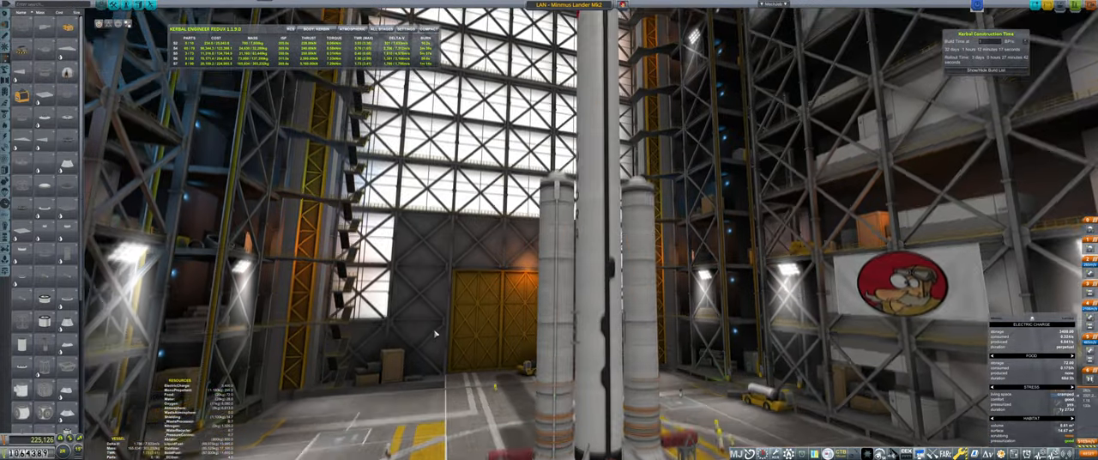
{"action": "scroll", "coordinate": [432, 335], "scroll_direction": "up", "scroll_amount": 5}
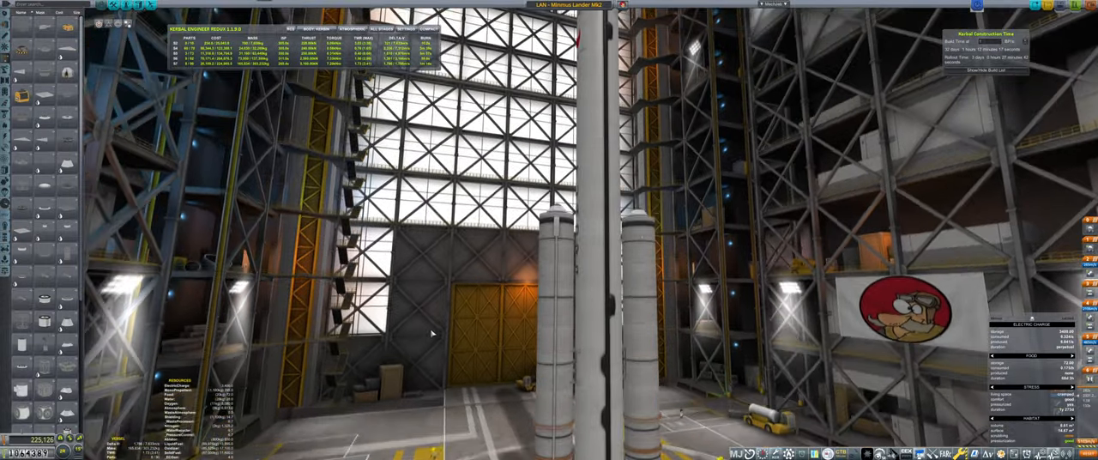
{"action": "scroll", "coordinate": [400, 306], "scroll_direction": "down", "scroll_amount": 2}
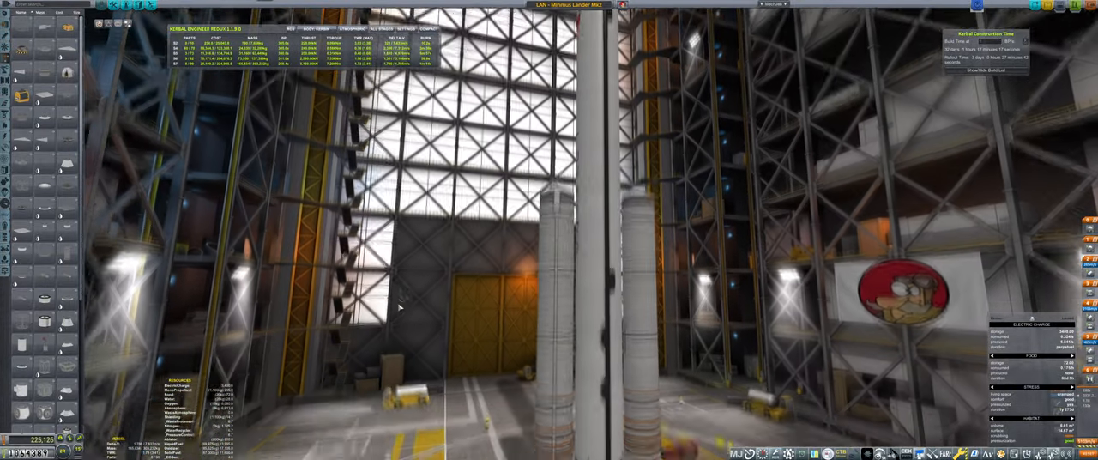
{"action": "left_click", "coordinate": [558, 309]}
{"action": "scroll", "coordinate": [515, 257], "scroll_direction": "down", "scroll_amount": 3}
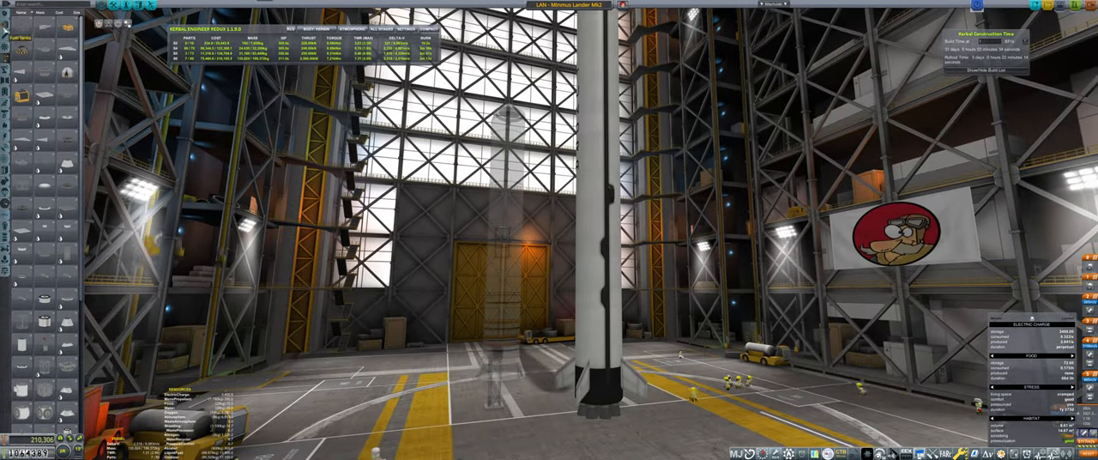
- Reattach the Tundra launch stack to the vessel and review the lander engine's settings
{"action": "left_click", "coordinate": [461, 448]}
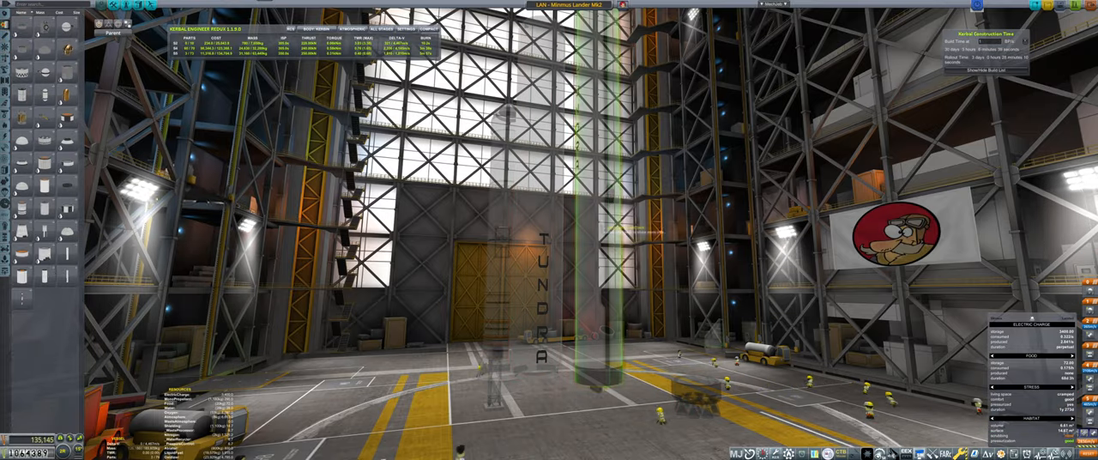
{"action": "left_click", "coordinate": [606, 227]}
{"action": "scroll", "coordinate": [606, 228], "scroll_direction": "down", "scroll_amount": 3}
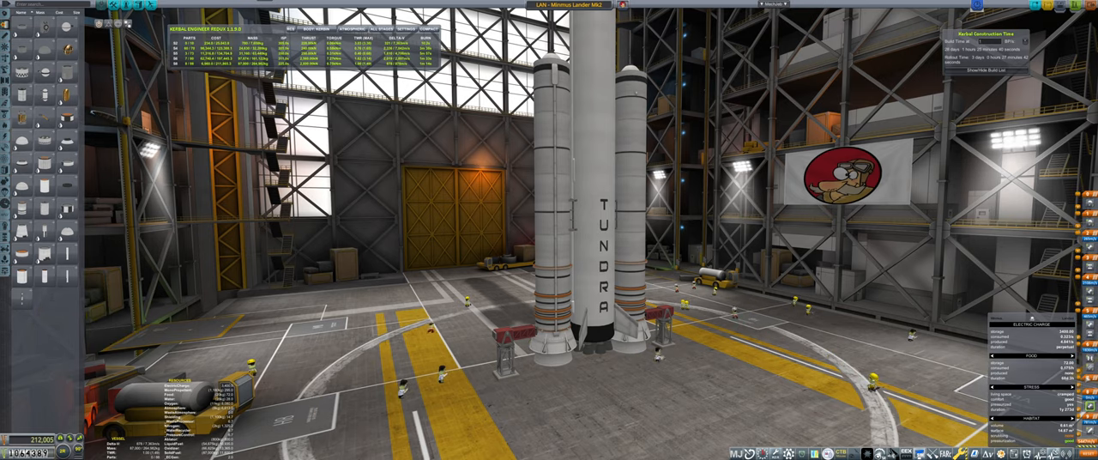
{"action": "right_click", "coordinate": [601, 335]}
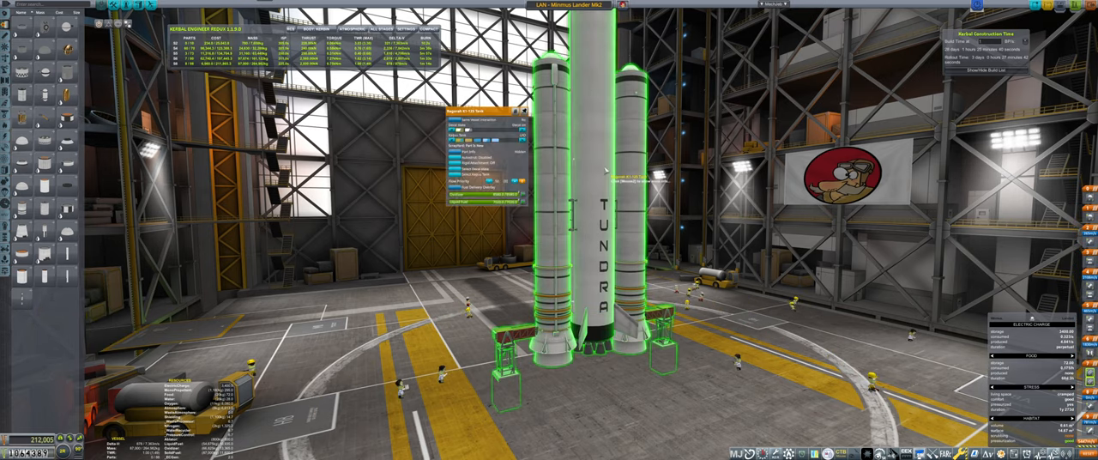
{"action": "left_click", "coordinate": [709, 373]}
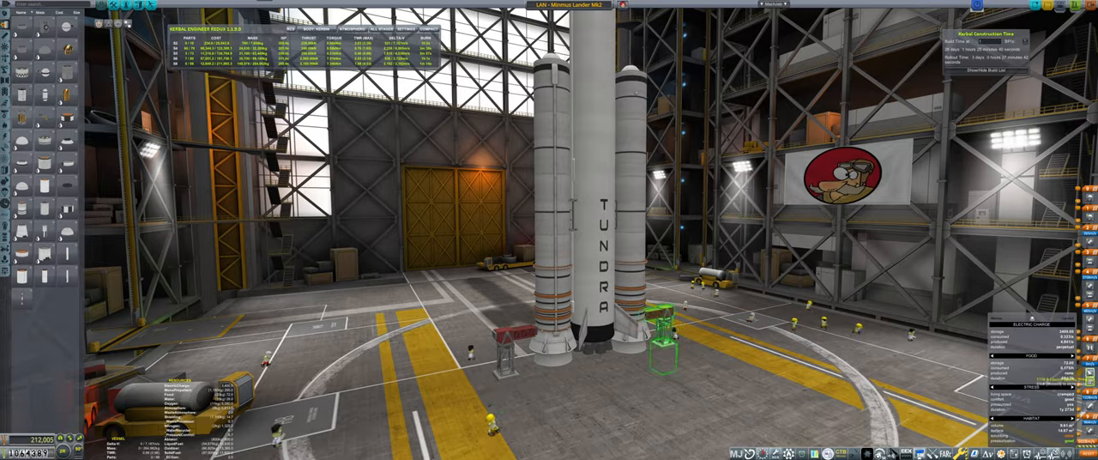
{"action": "scroll", "coordinate": [809, 332], "scroll_direction": "up", "scroll_amount": 5}
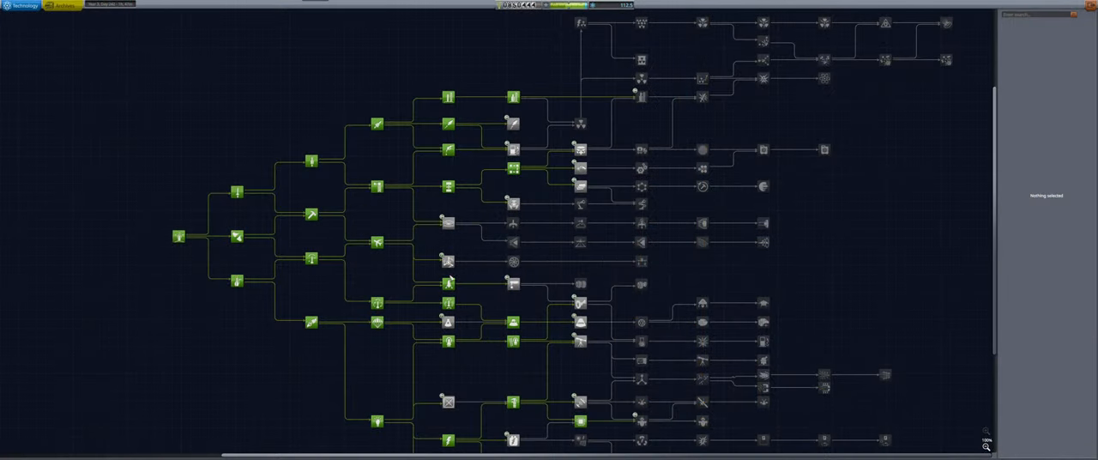
- Research the Simple Command Modules node in R&D and leave back to the Space Center
{"action": "left_click", "coordinate": [448, 321]}
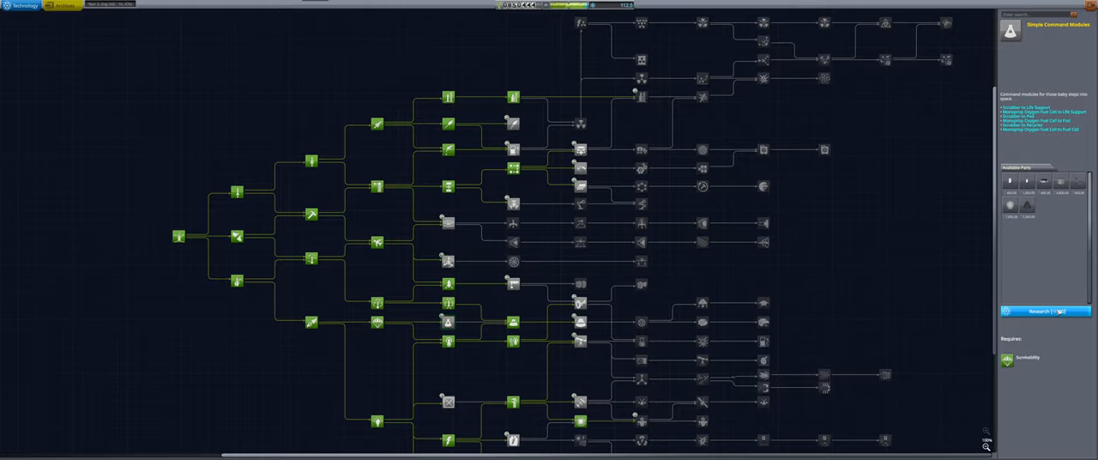
{"action": "left_click", "coordinate": [1060, 311]}
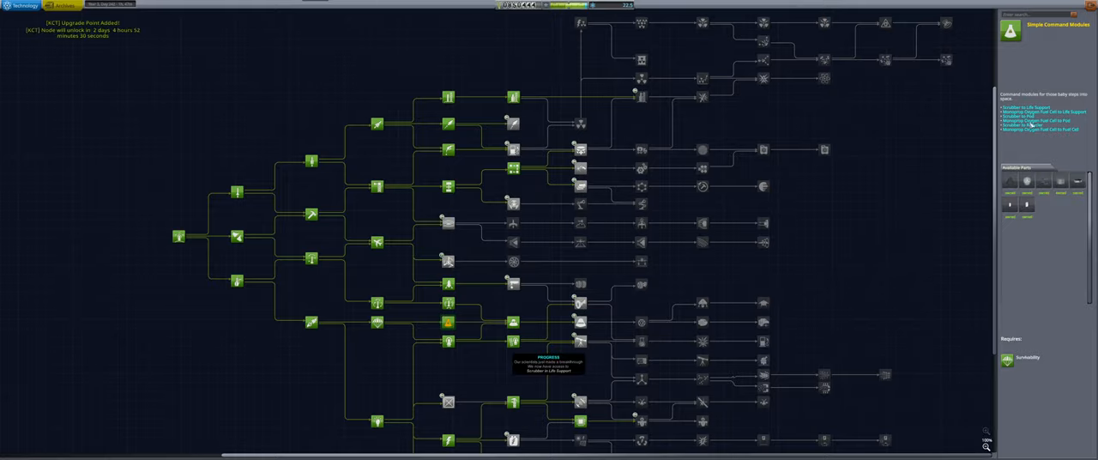
{"action": "left_click", "coordinate": [1090, 7]}
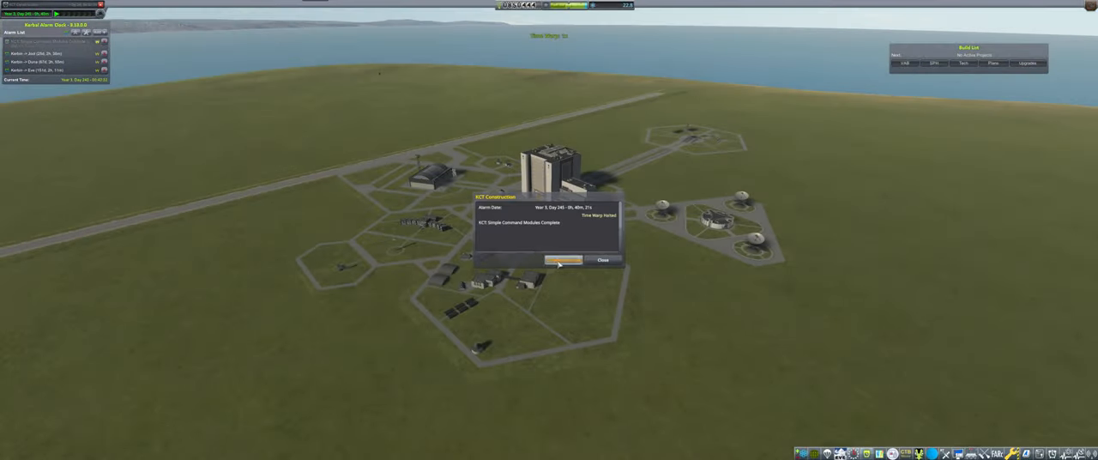
- Dismiss the KCT notice and edit the stored Minmus Lander Mk2 from the VAB build list
{"action": "left_click", "coordinate": [559, 263]}
{"action": "left_click", "coordinate": [905, 63]}
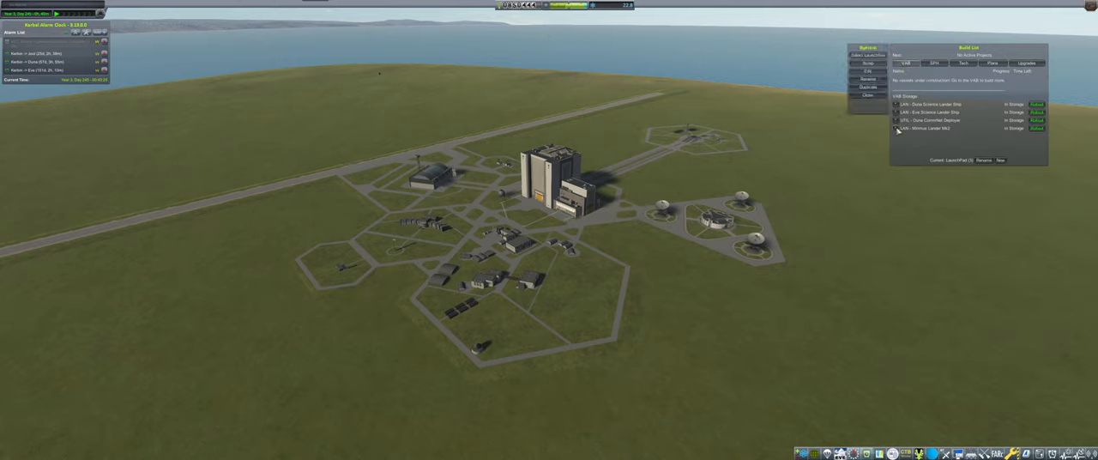
{"action": "left_click", "coordinate": [869, 71]}
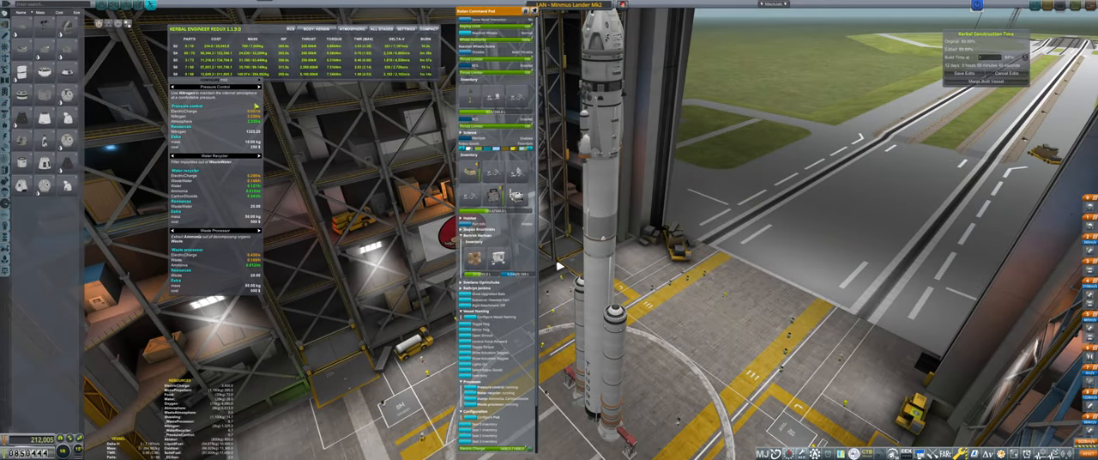
- Cycle the pod's process panels through Scrubber and Waste Processor back to Water Recycler, then browse life-support parts
{"action": "left_click", "coordinate": [260, 231]}
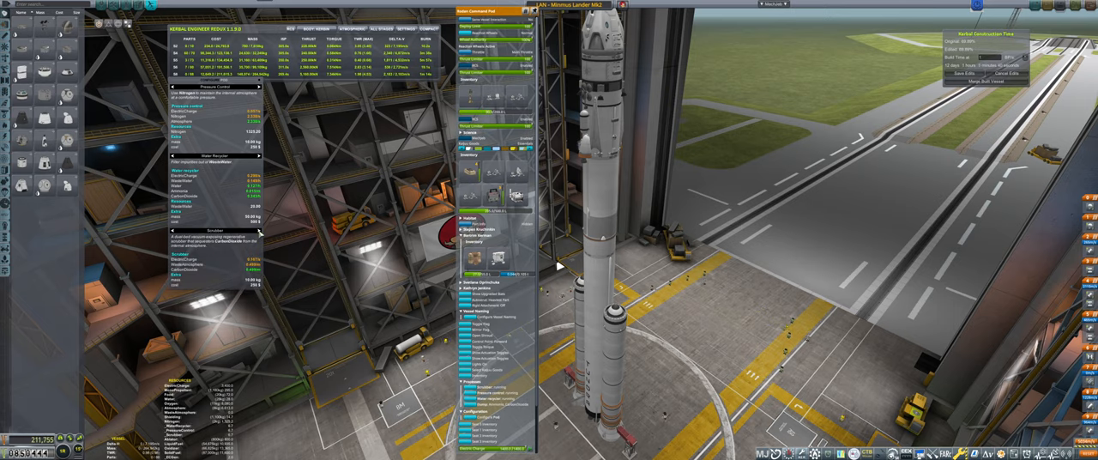
{"action": "left_click", "coordinate": [260, 156]}
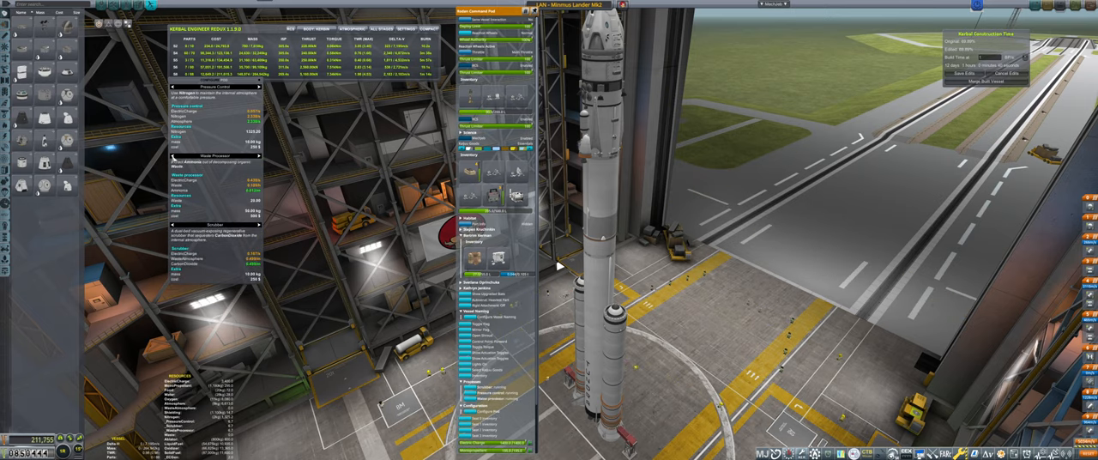
{"action": "left_click", "coordinate": [173, 156]}
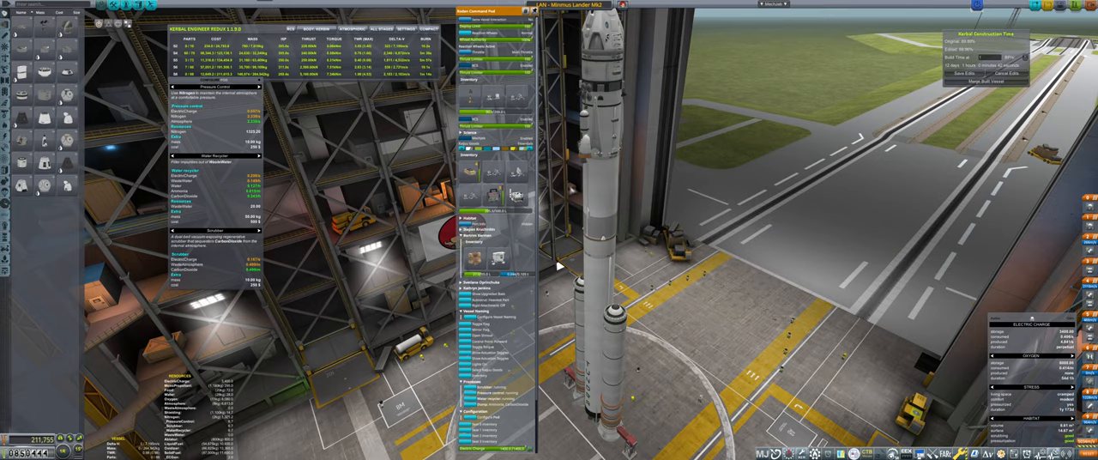
{"action": "left_click", "coordinate": [6, 239]}
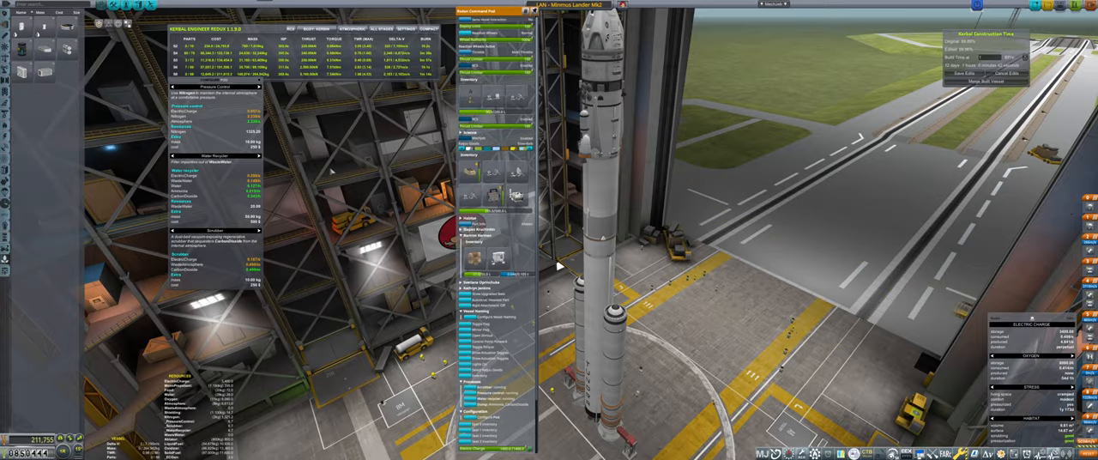
- Attach a Pressurized Tank Small and a small LS Supply Box to the lander and inspect their contents
{"action": "right_click", "coordinate": [558, 267]}
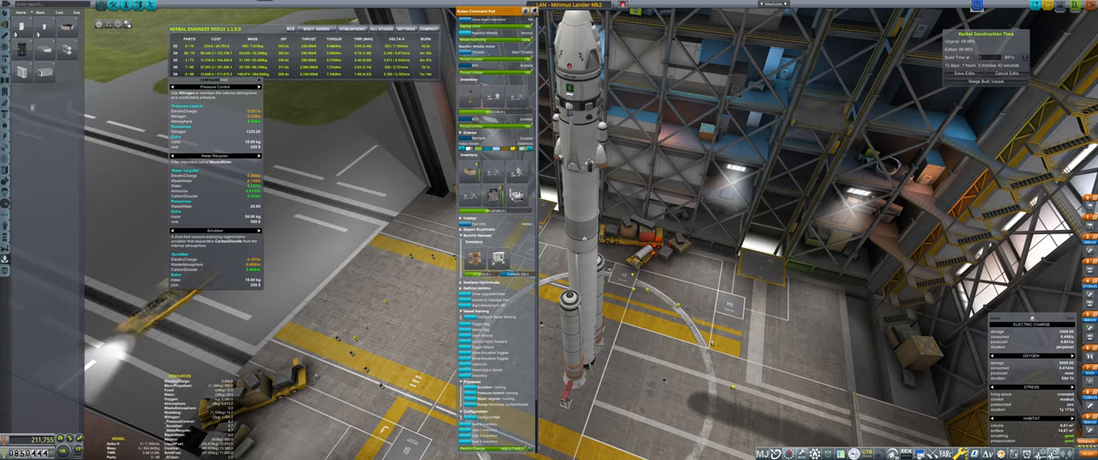
{"action": "mouse_move", "coordinate": [44, 29]}
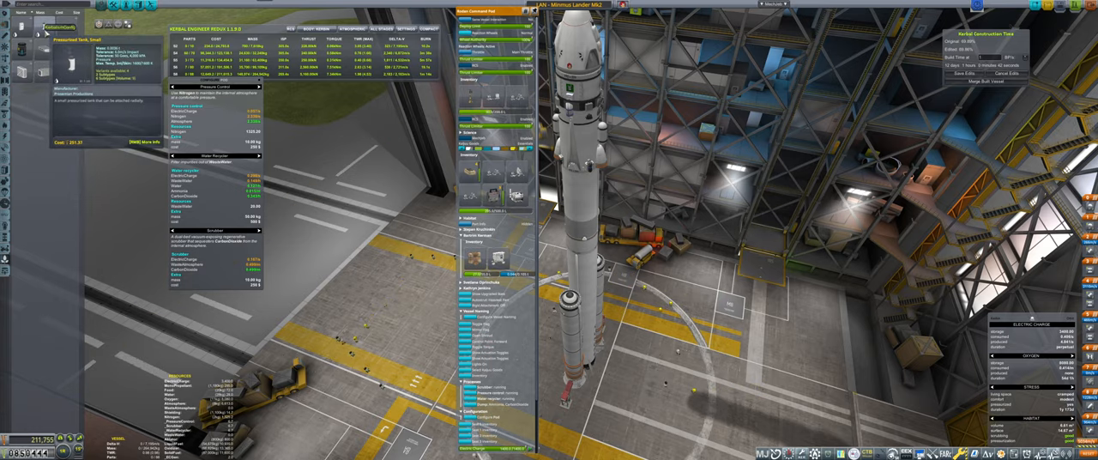
{"action": "scroll", "coordinate": [586, 101], "scroll_direction": "down", "scroll_amount": 3}
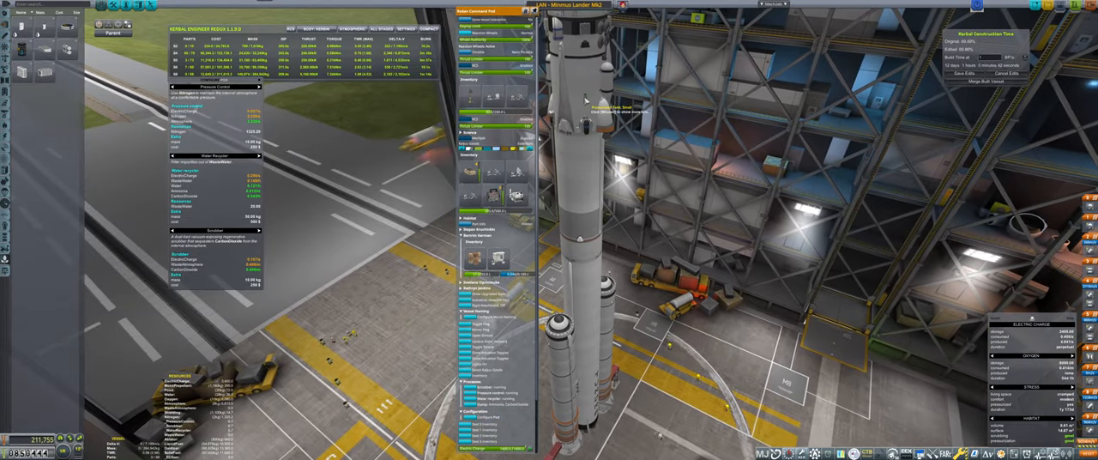
{"action": "right_click", "coordinate": [586, 101]}
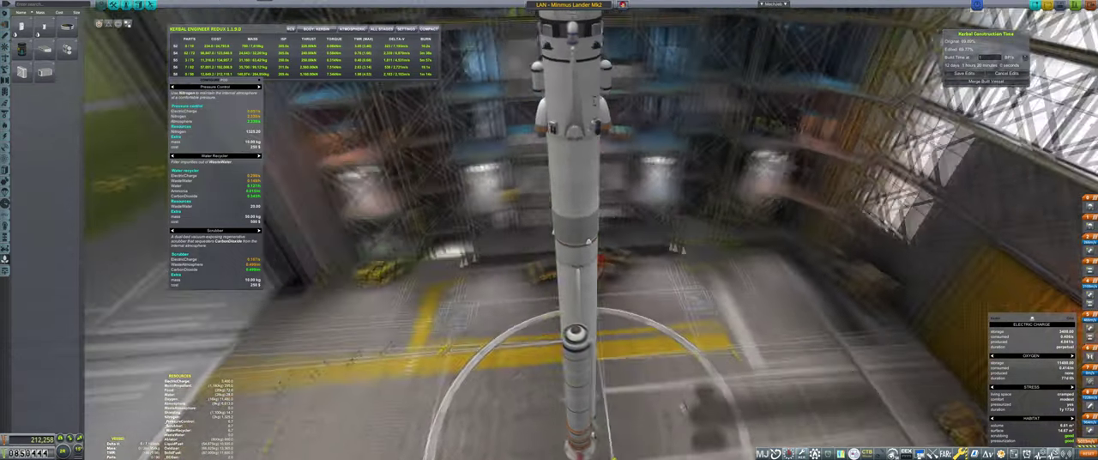
{"action": "left_click_drag", "start_coordinate": [586, 102], "coordinate": [601, 240]}
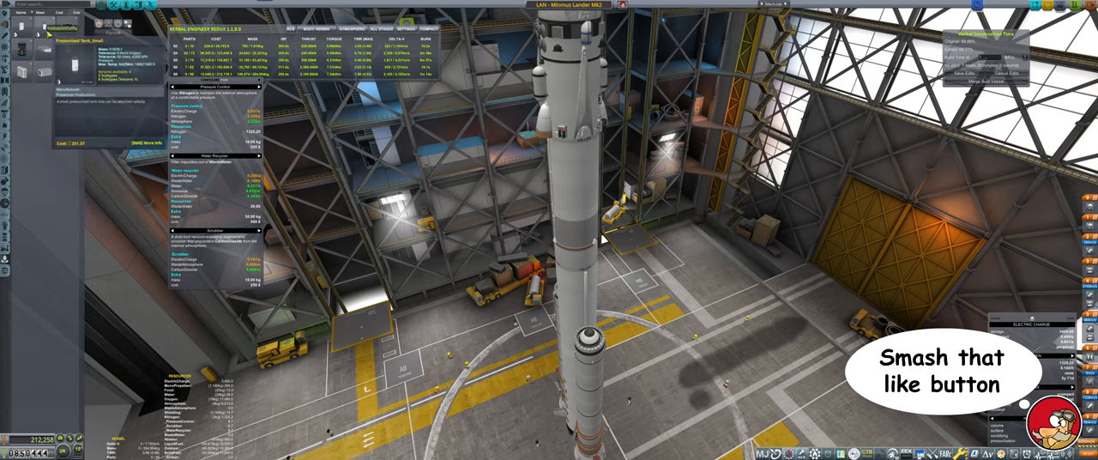
{"action": "left_click_drag", "start_coordinate": [549, 171], "coordinate": [567, 104]}
{"action": "right_click", "coordinate": [567, 104]}
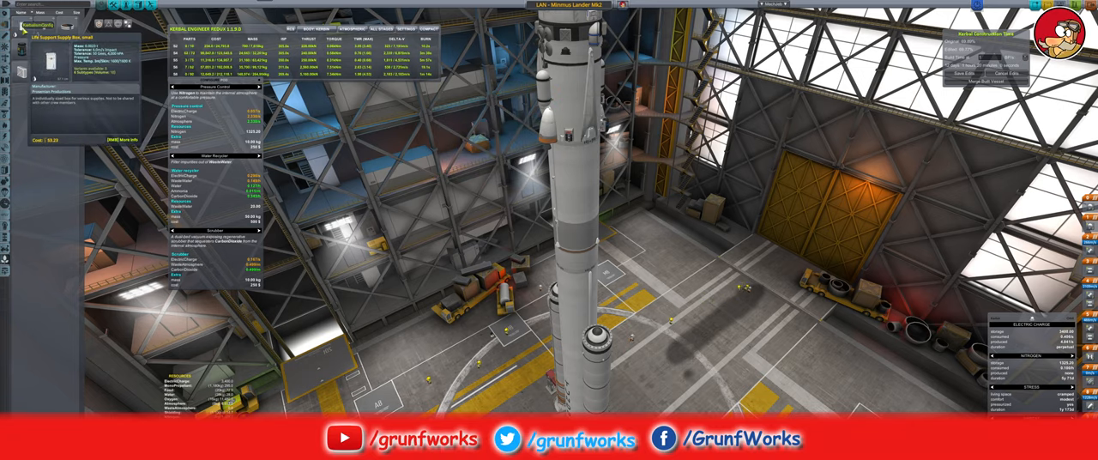
{"action": "right_click", "coordinate": [567, 104]}
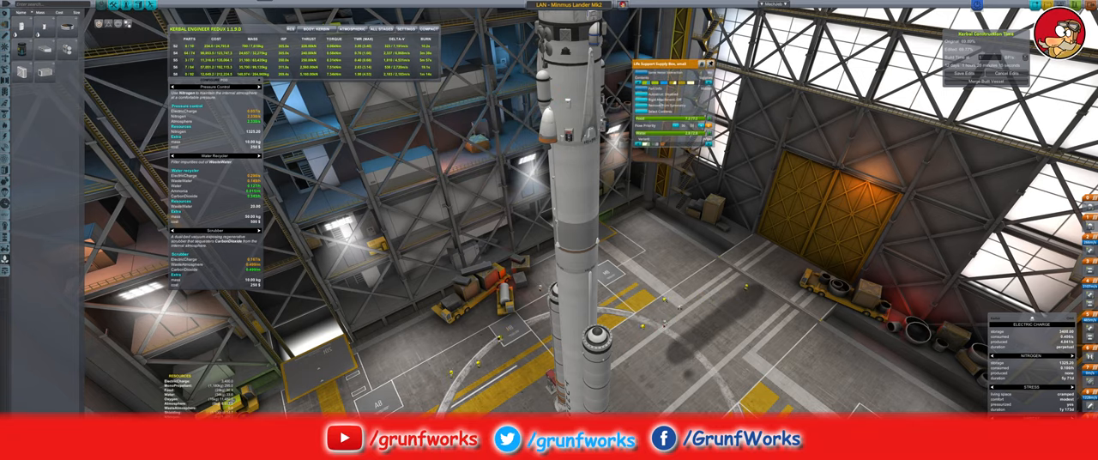